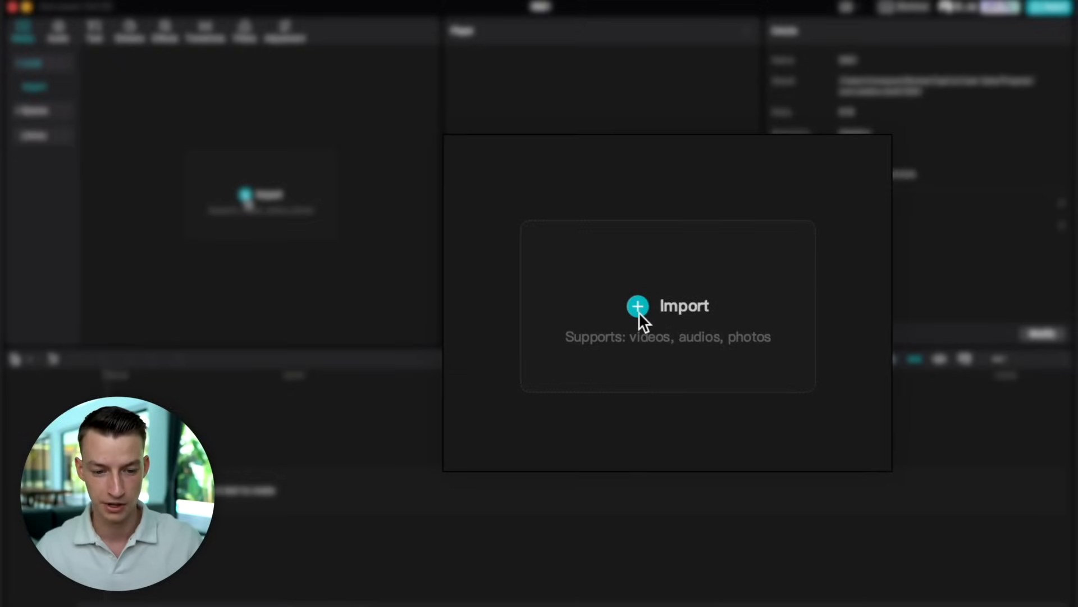
- Import all media files from short form.mov through ES_Birds Forest 1 - SFX Producer (1).mp3 in the CapCut Tutorial folder
click(246, 195)
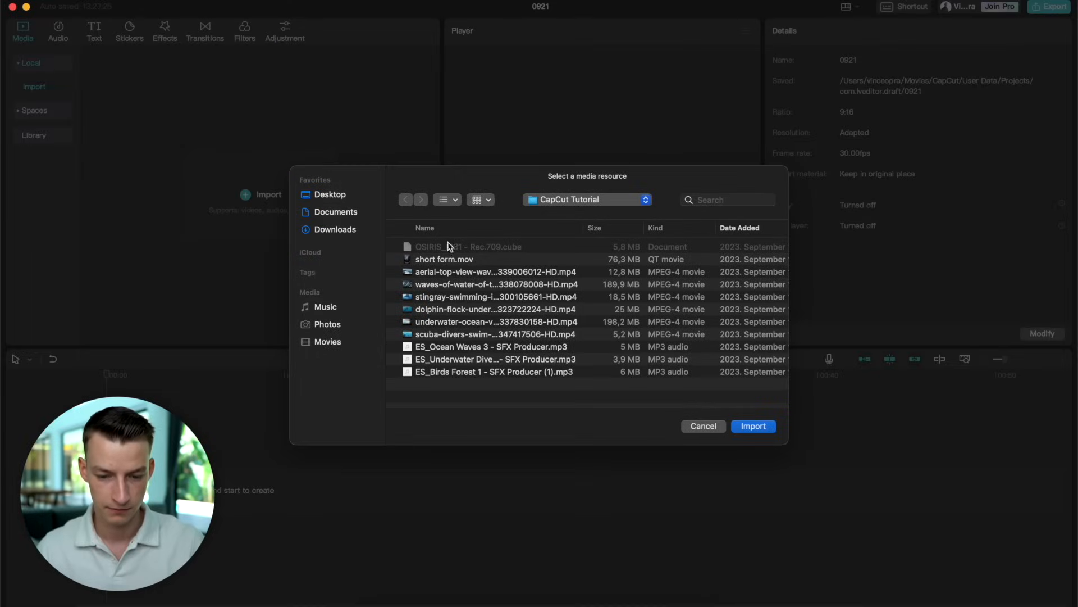
click(472, 261)
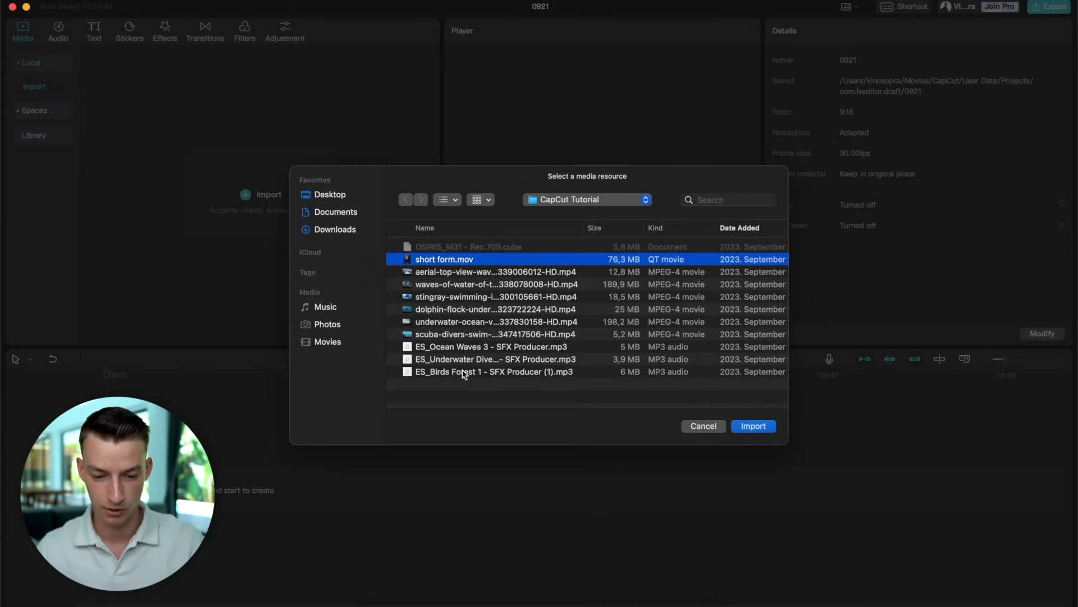
shift+click(465, 373)
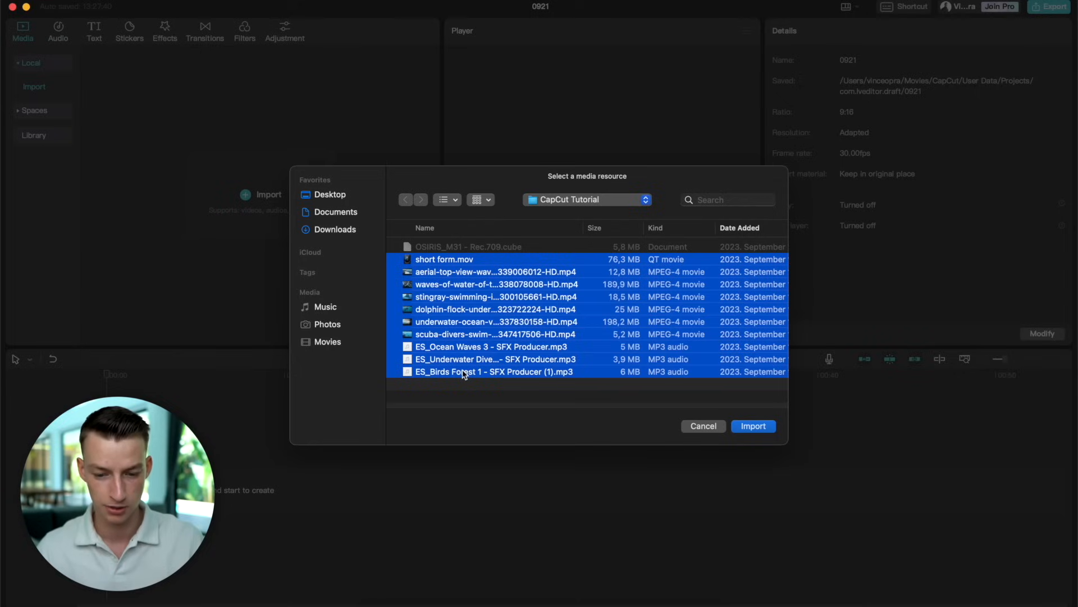
click(753, 427)
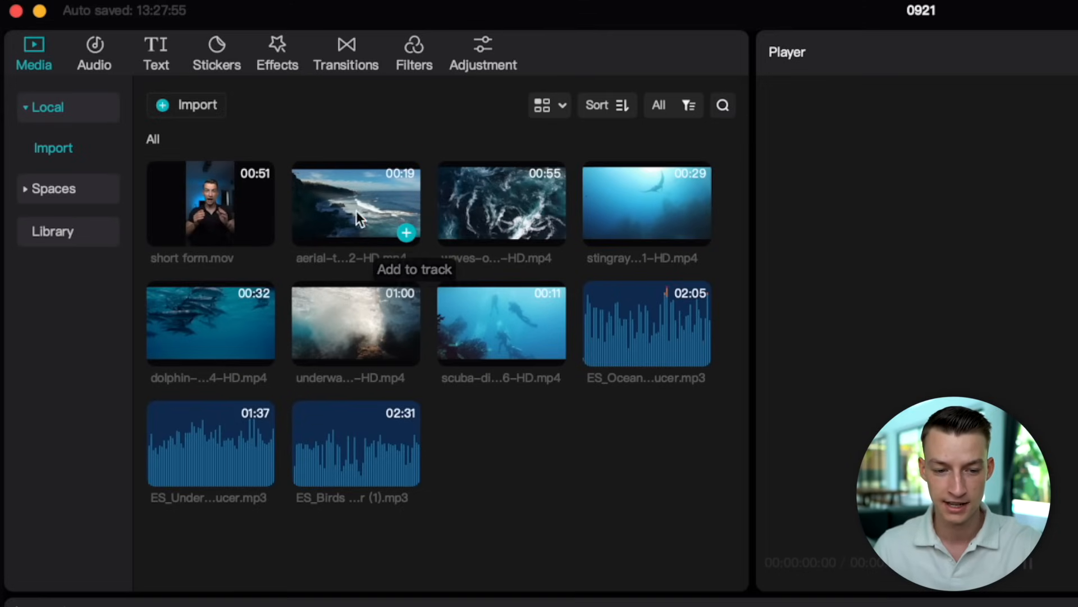
- Preview the aerial top-view waves clip and add it to the empty timeline
click(326, 200)
drag(309, 198, 313, 197)
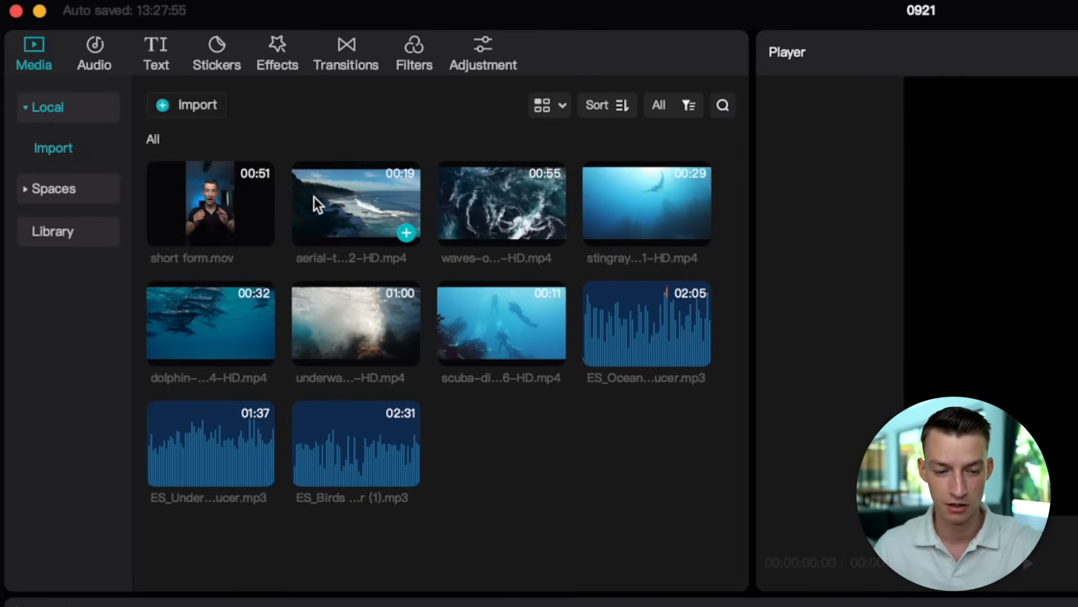
click(355, 198)
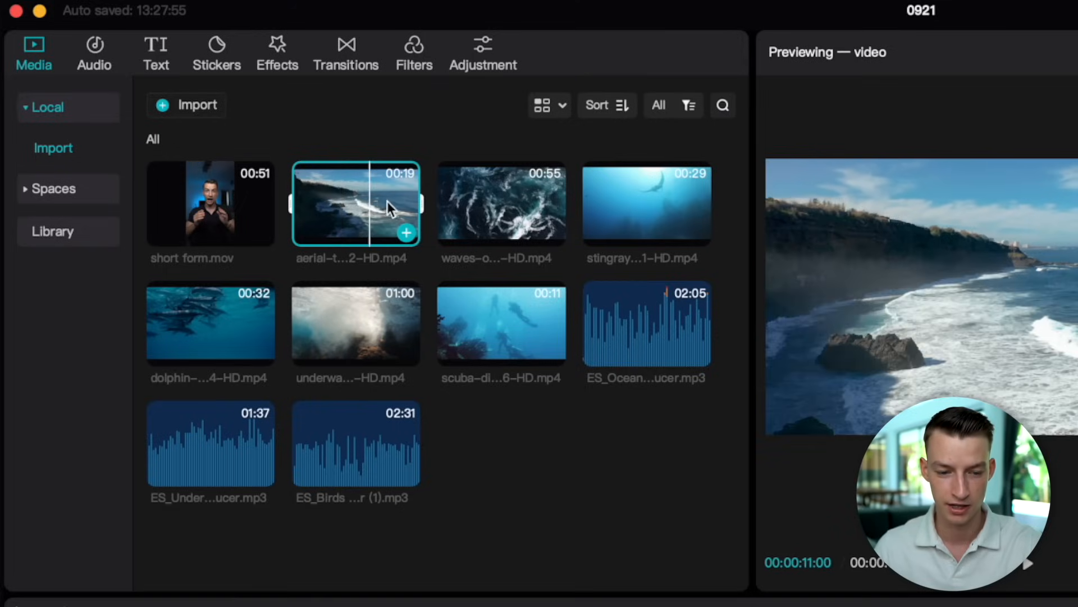
click(407, 233)
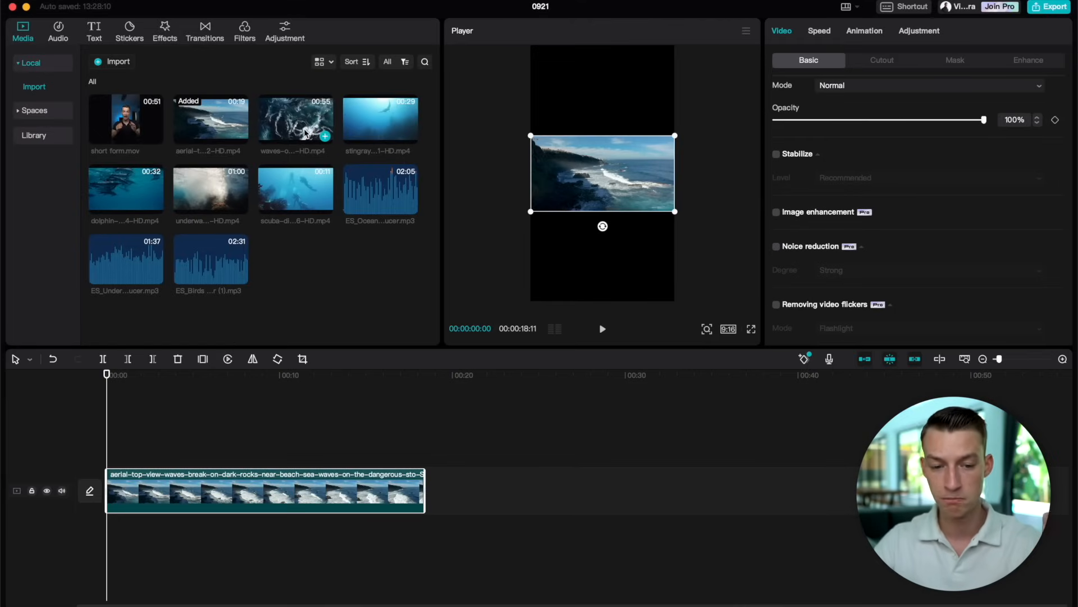
- Place the waves-of-water clip on the main track directly after the aerial clip
click(285, 118)
drag(285, 119, 439, 497)
key(super+minus)
key(super+minus)
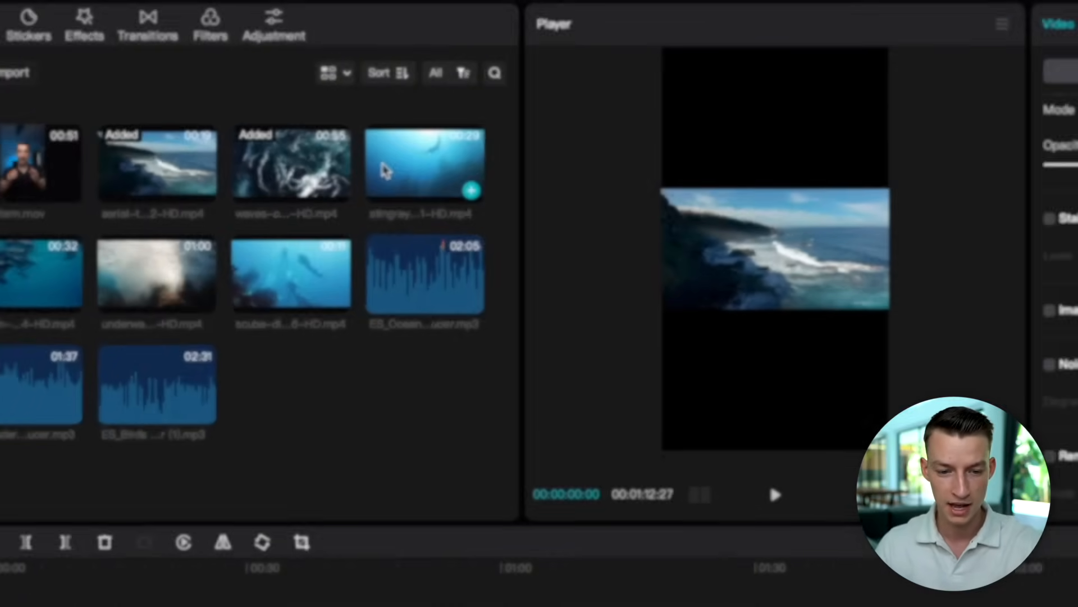
- Preview the stingray clip, trim its start and set its out point at about 18 seconds, and append it after the waves clip
click(360, 124)
key(space)
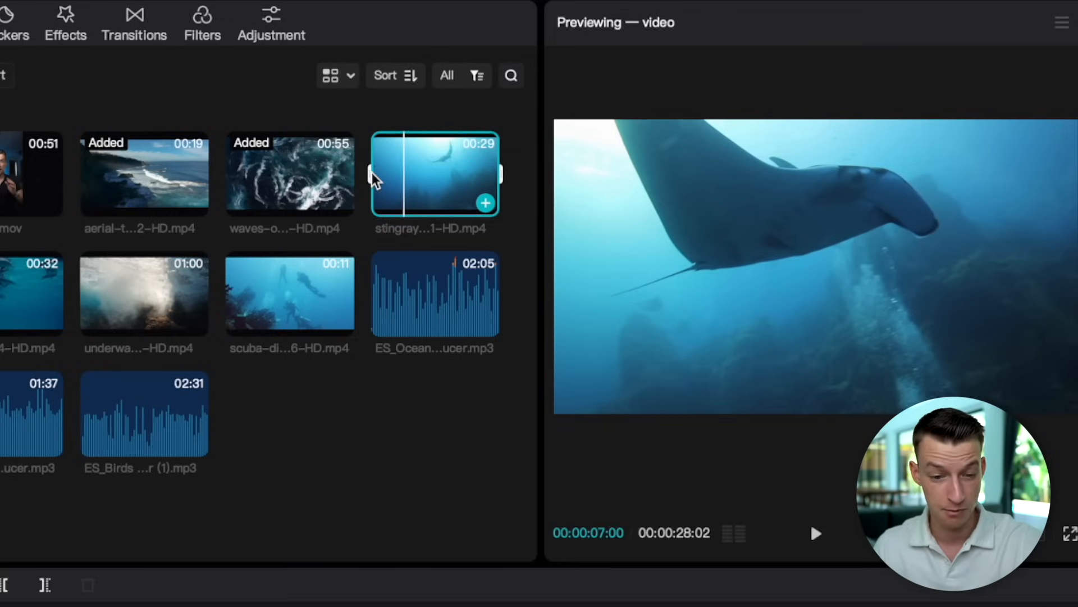
click(371, 177)
drag(370, 177, 398, 177)
click(439, 174)
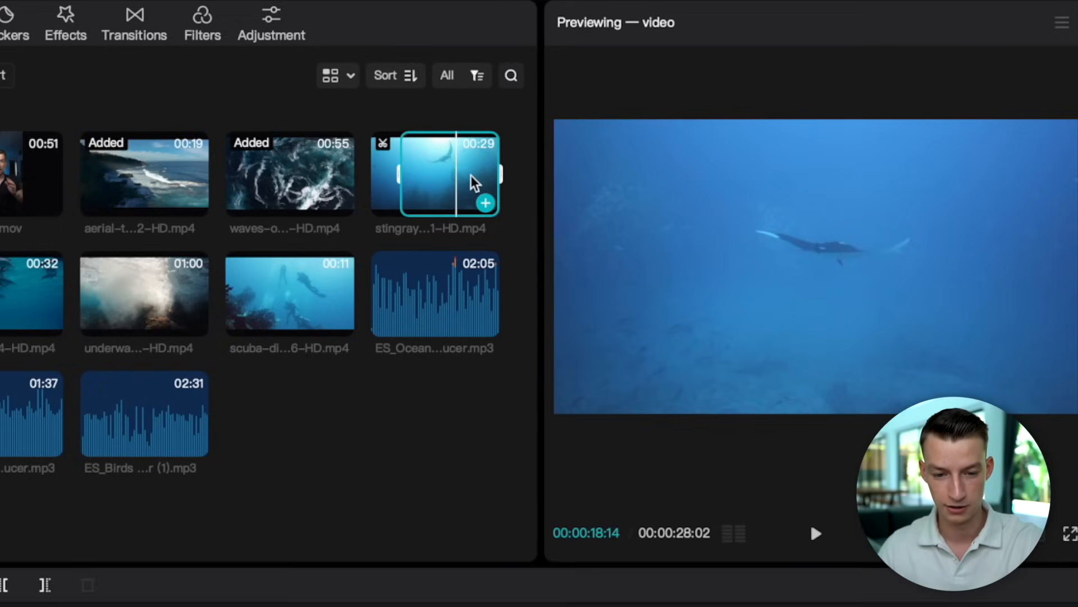
key(o)
drag(429, 170, 507, 481)
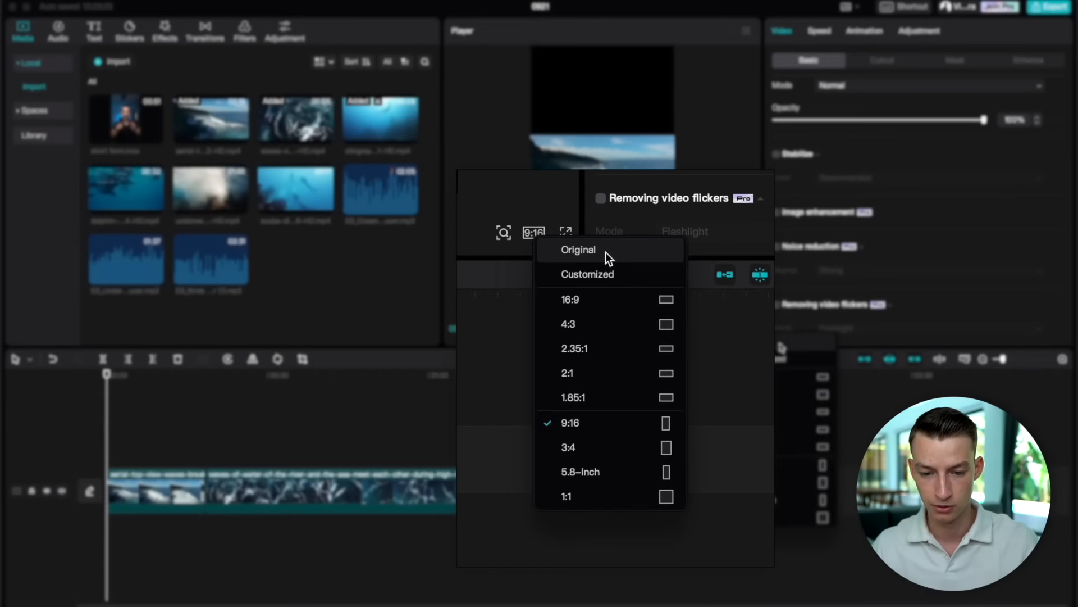
- Set the project's aspect ratio to Original and its frame rate to 24.00 fps
click(605, 252)
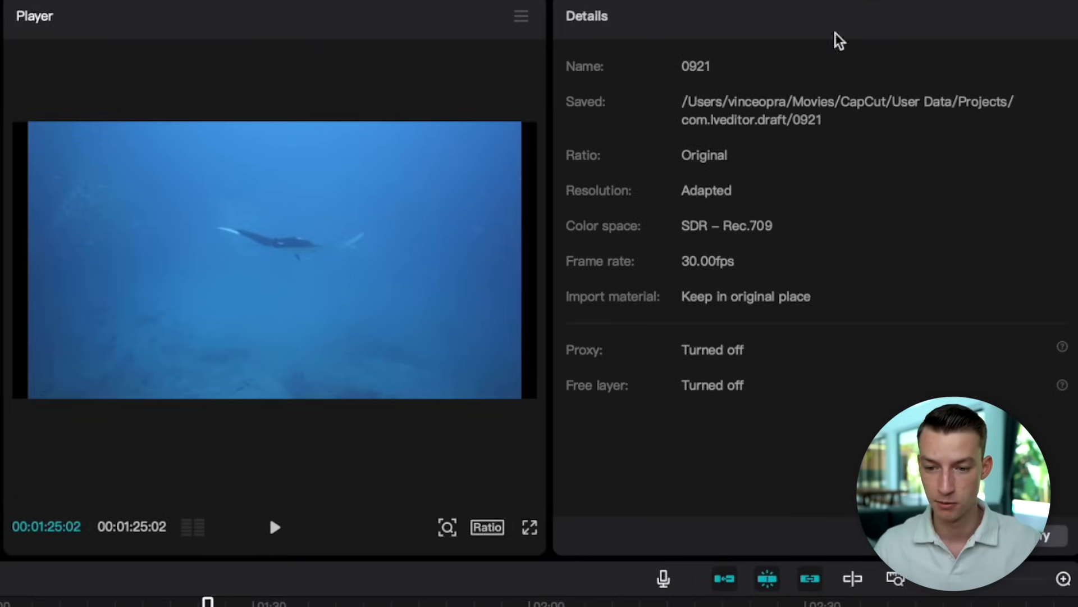
click(1044, 538)
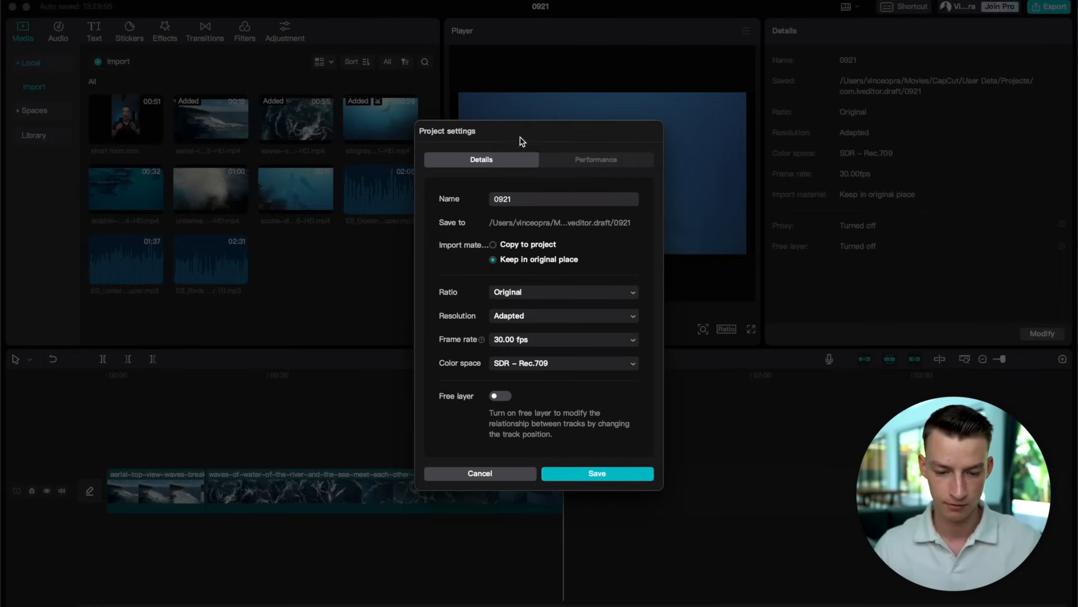
click(511, 342)
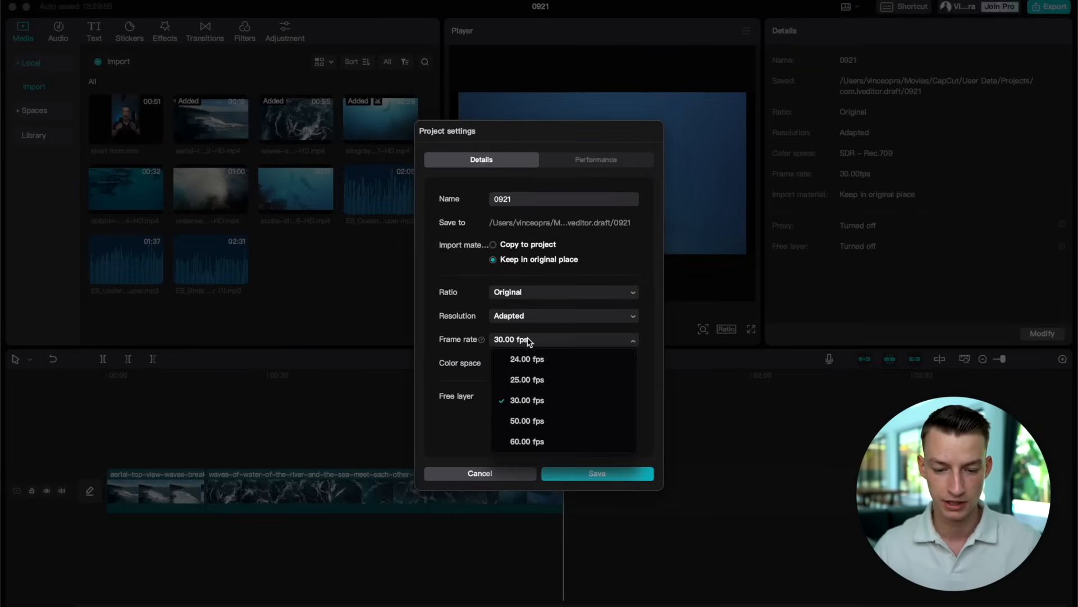
click(548, 362)
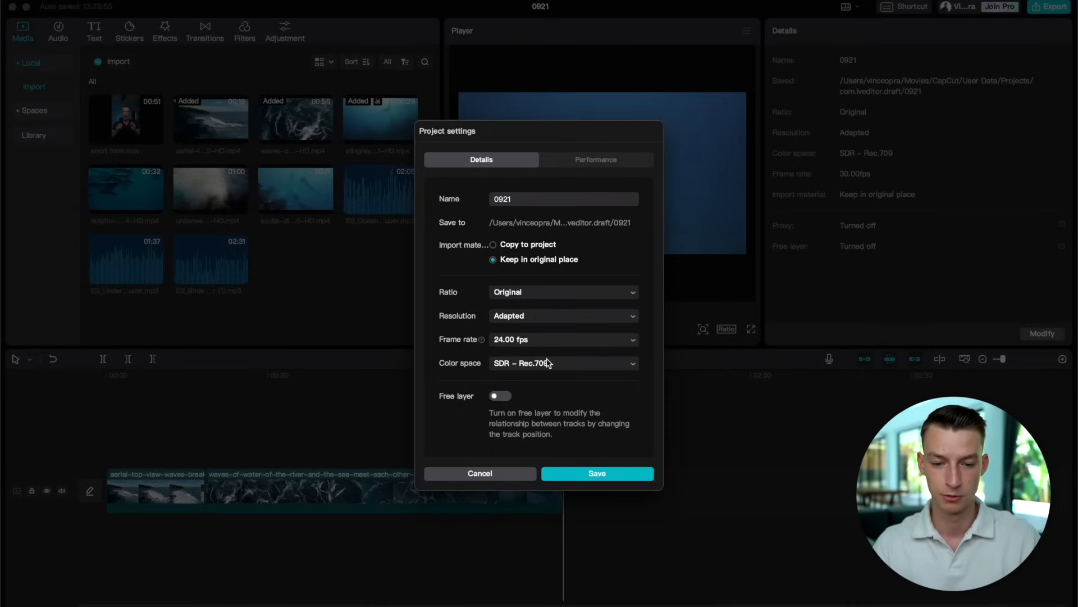
- Rename the project as "test project" in the project settings
drag(514, 199, 476, 200)
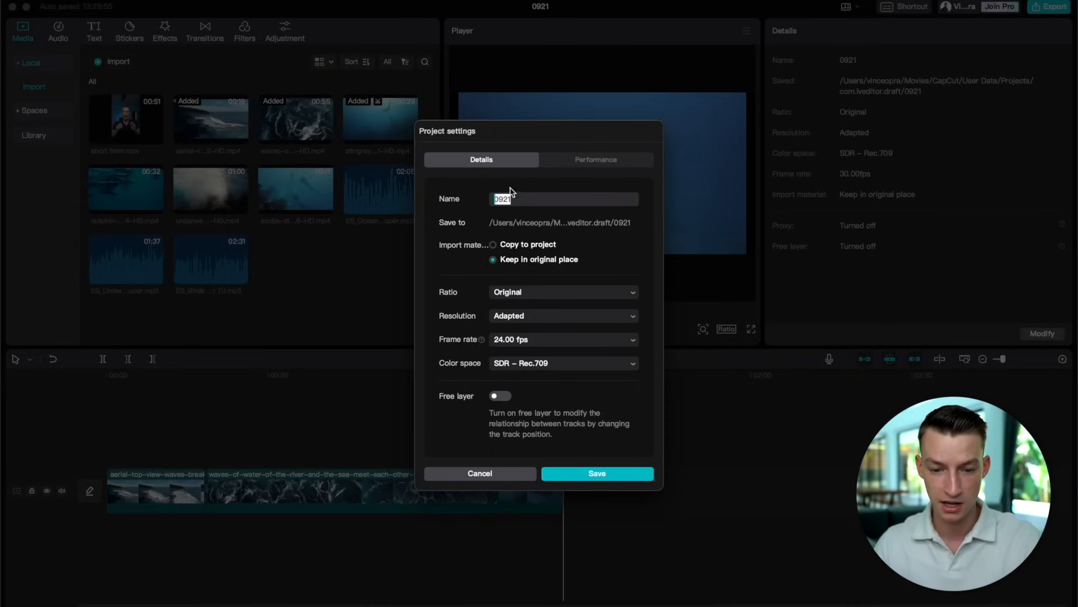
text(project)
click(493, 200)
text(test)
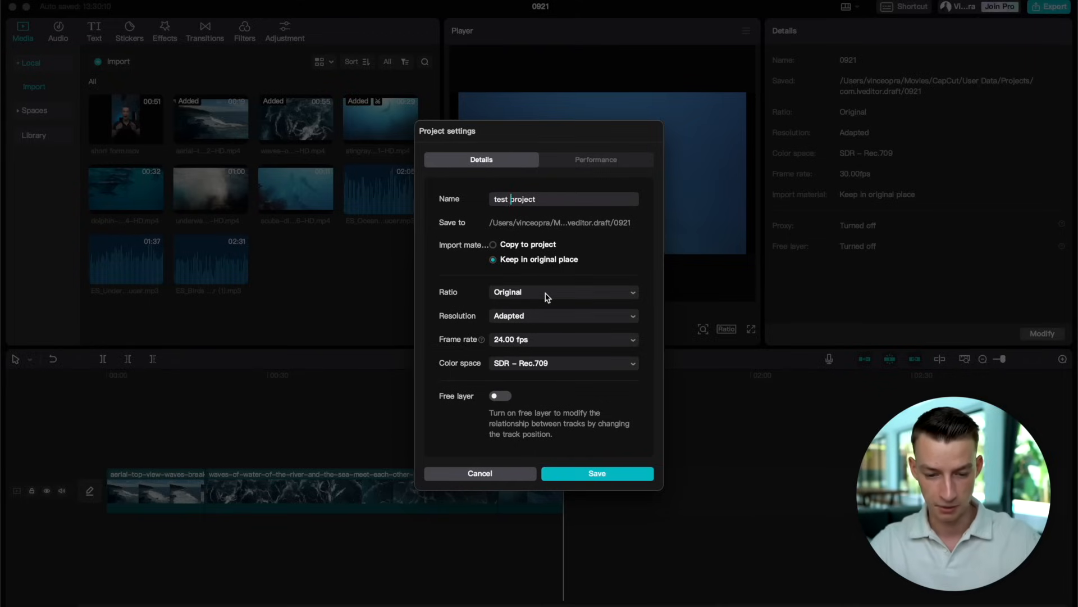
- Check the options for resolution and color space, keep Adapted and SDR – Rec.709, and save the project settings
click(524, 318)
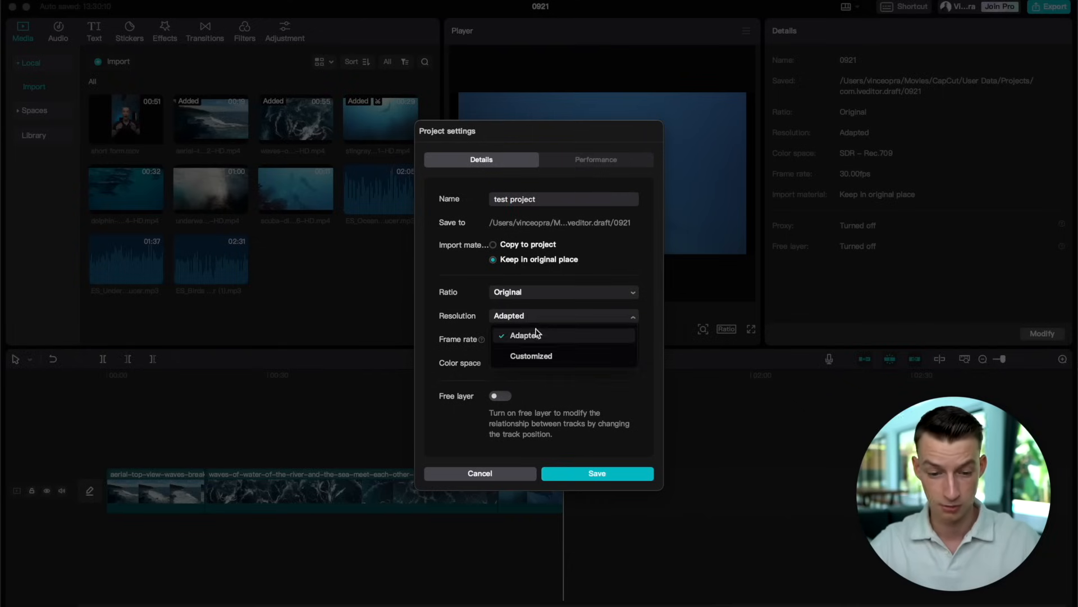
click(548, 316)
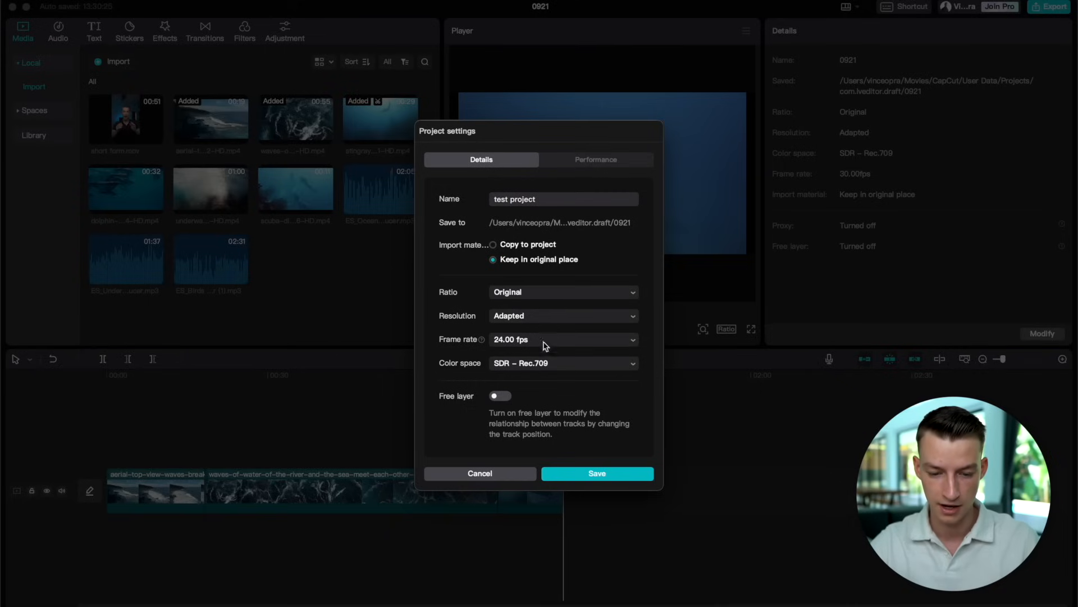
click(544, 364)
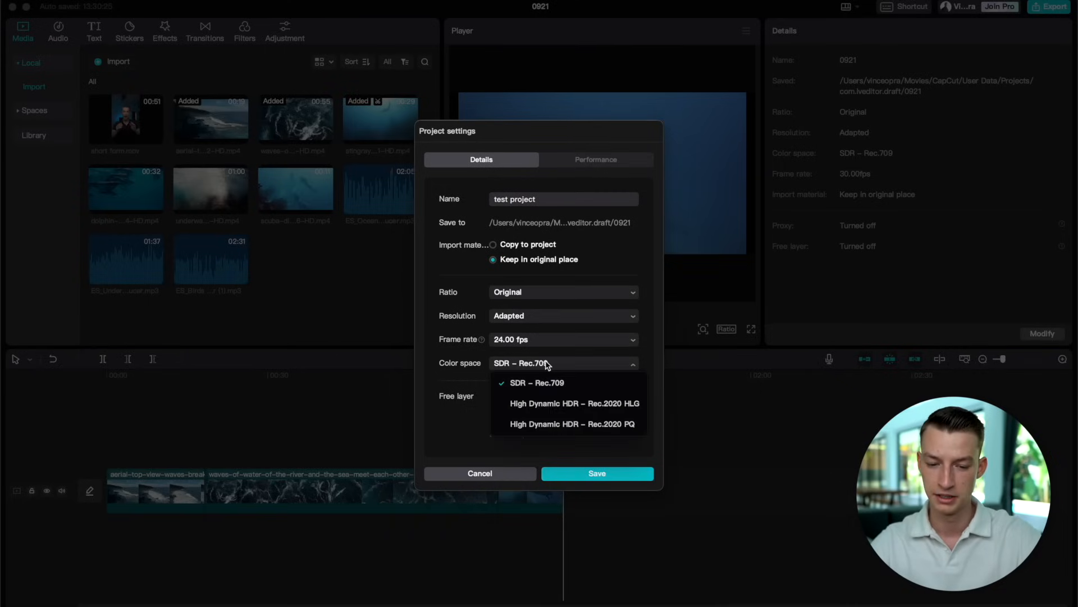
click(548, 364)
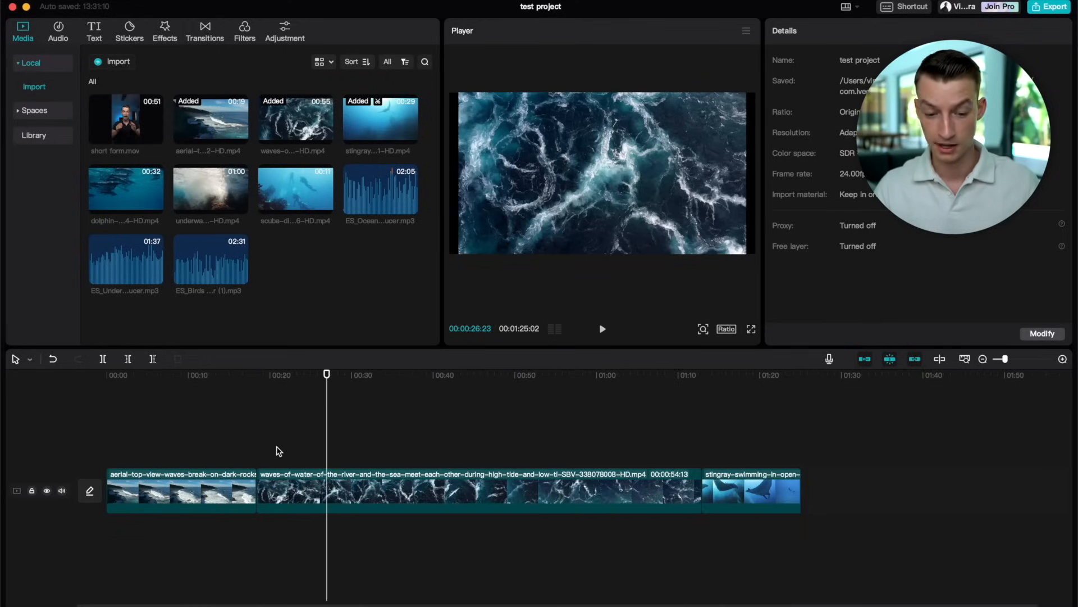
key(super+equal)
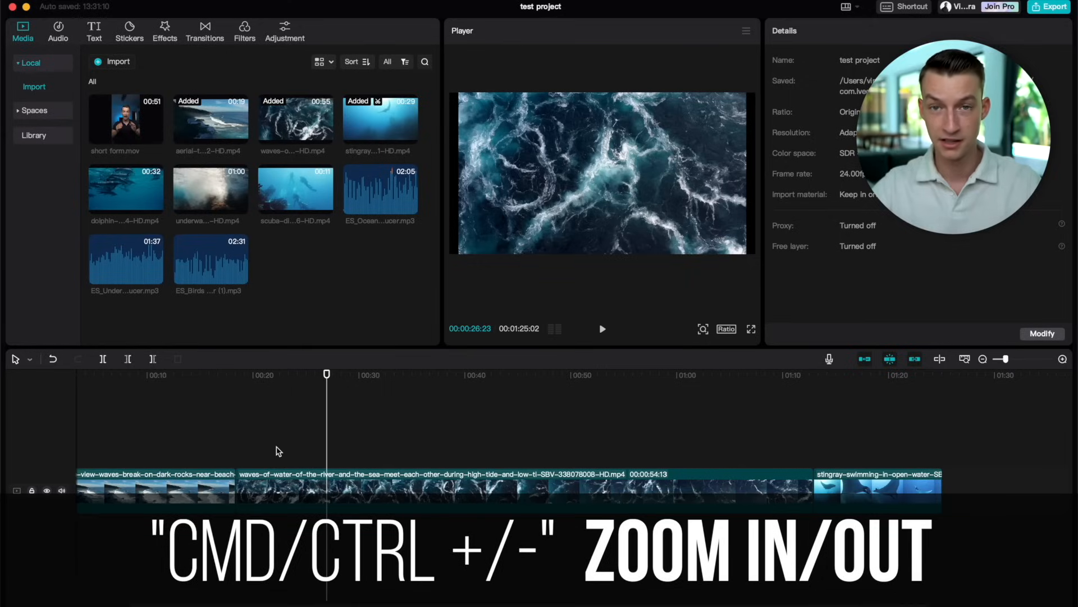
key(super+minus)
key(super+equal)
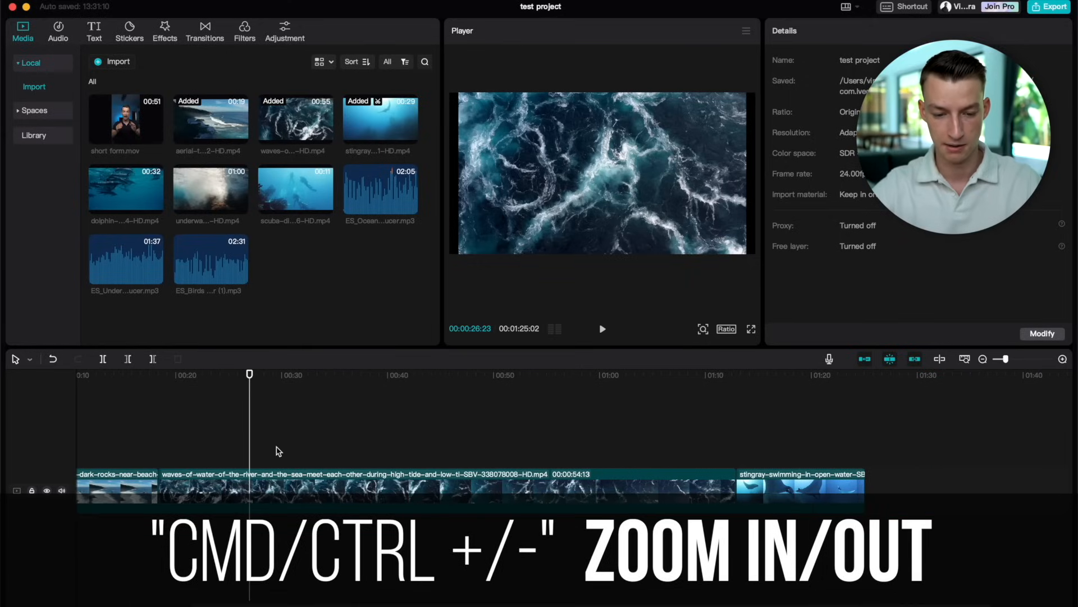
key(super+equal)
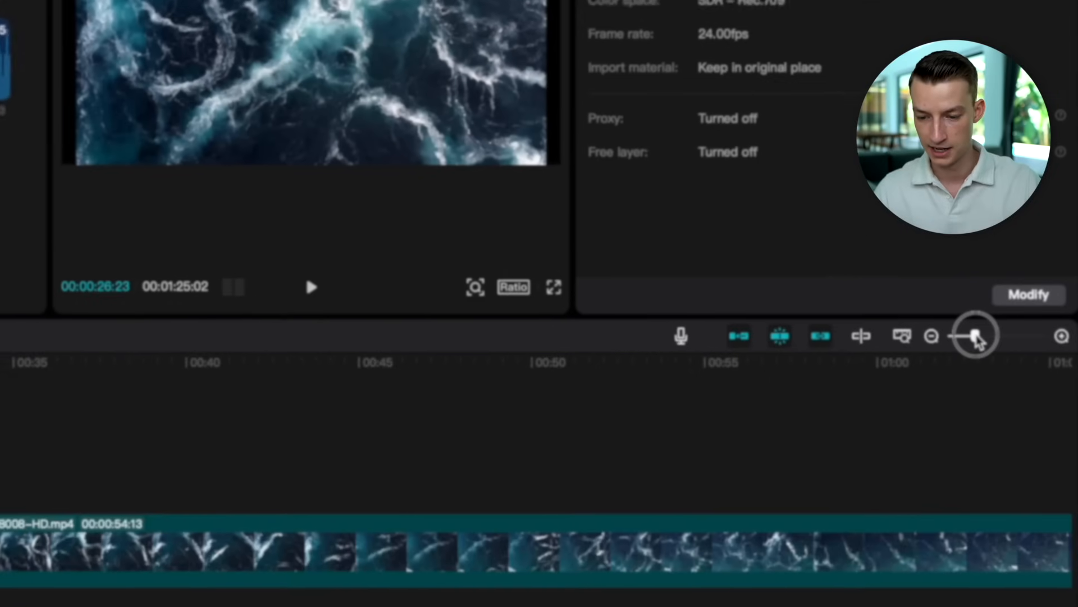
drag(1011, 363, 970, 337)
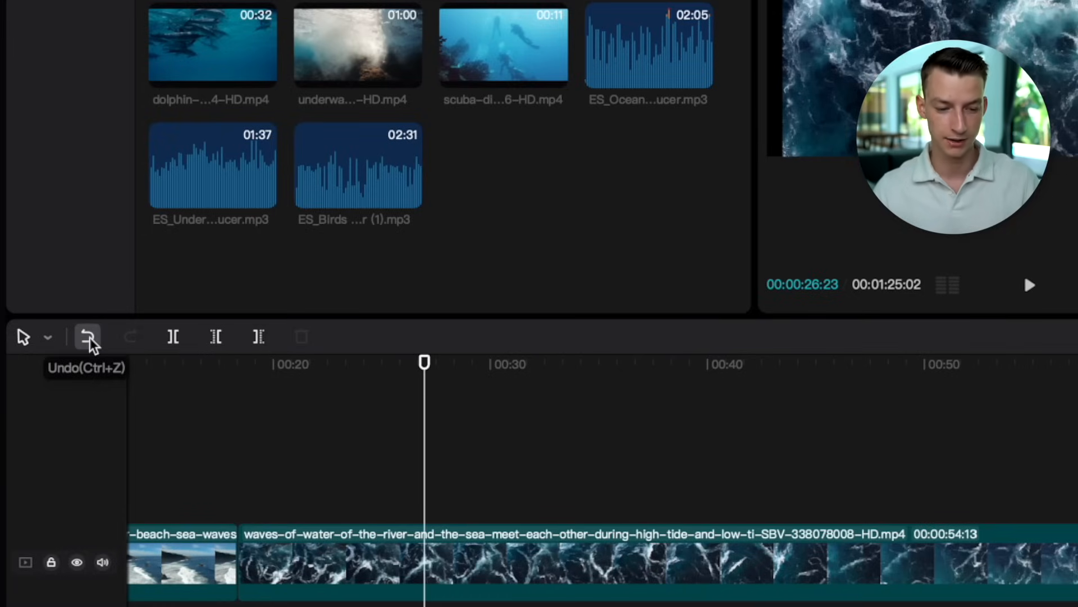
- Undo the last project settings change and redo it
click(89, 339)
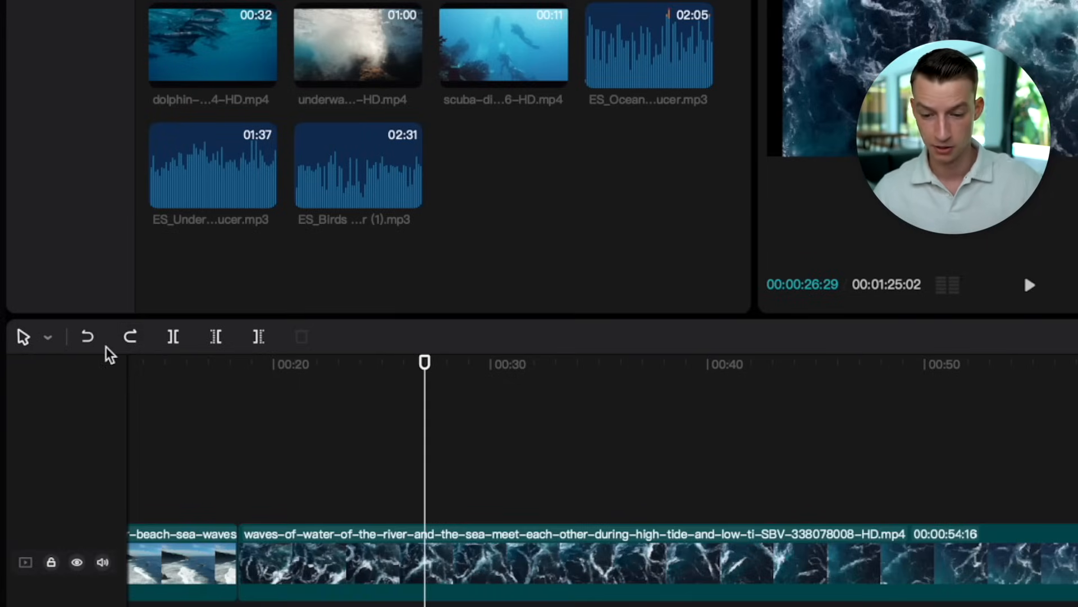
click(133, 338)
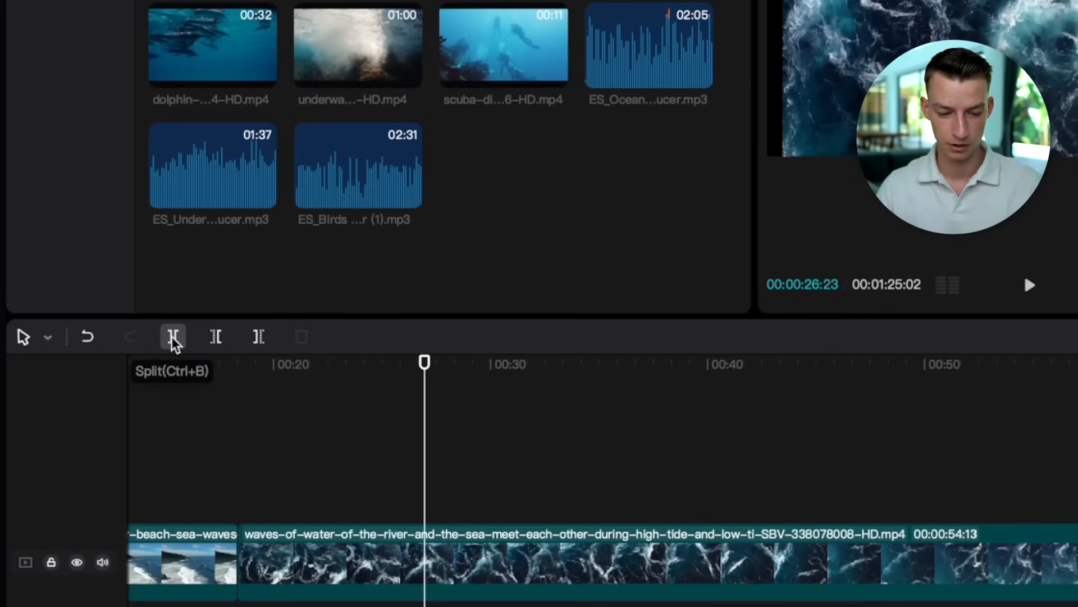
- Split the waves clip at 00:00:26:23 and undo the split
click(173, 339)
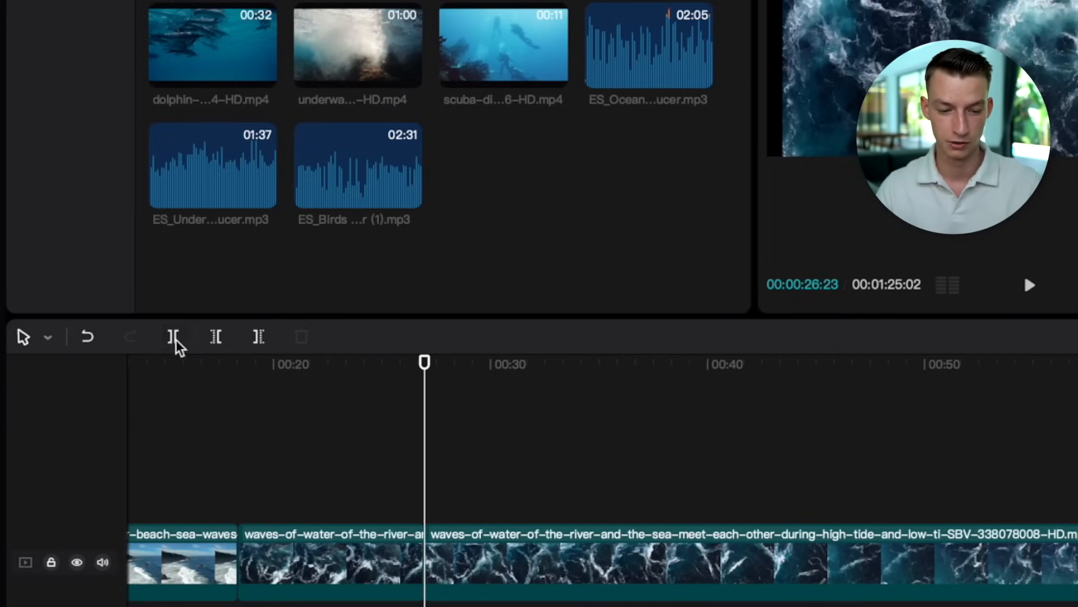
scroll(441, 476, up, 3)
mouse_move(488, 562)
mouse_down()
mouse_move(488, 483)
mouse_move(487, 559)
mouse_up()
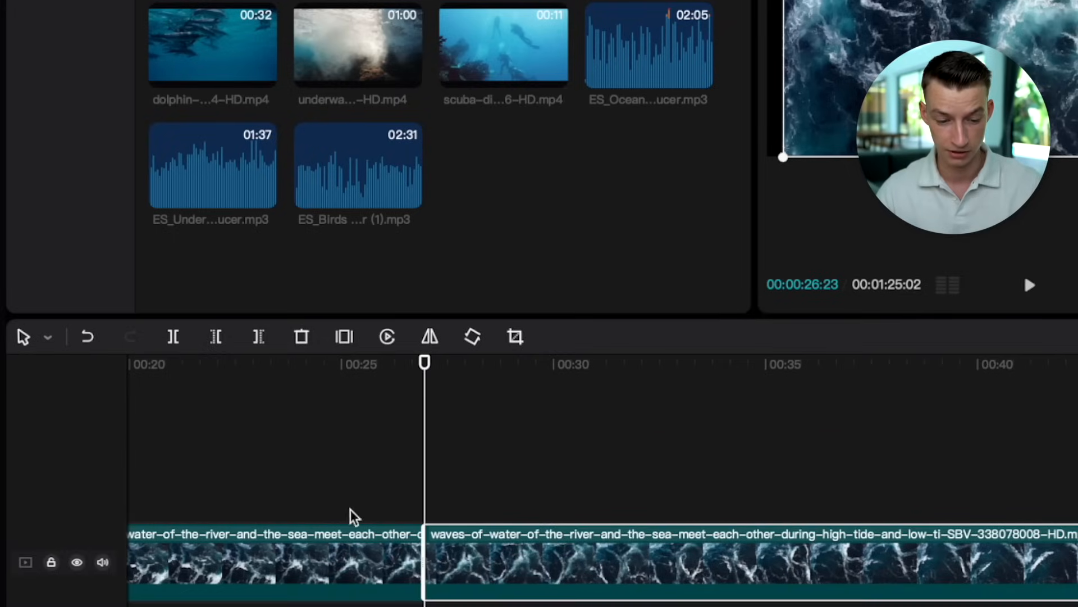
key(ctrl+z)
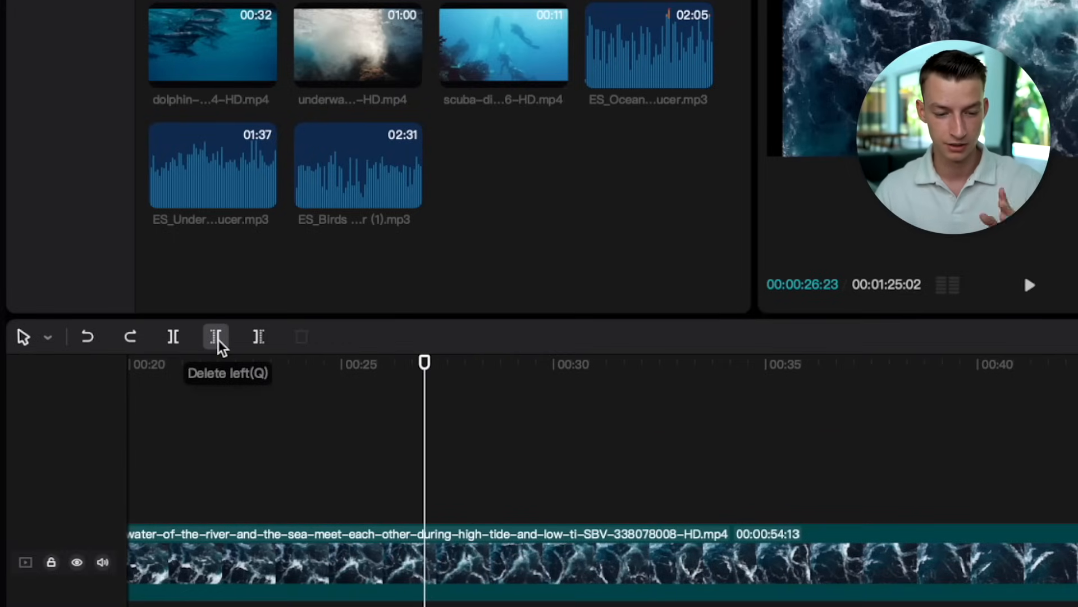
- Scrub the playhead through the waves clip to 00:00:36:02 and briefly play the timeline from there
scroll(361, 553, down, 3)
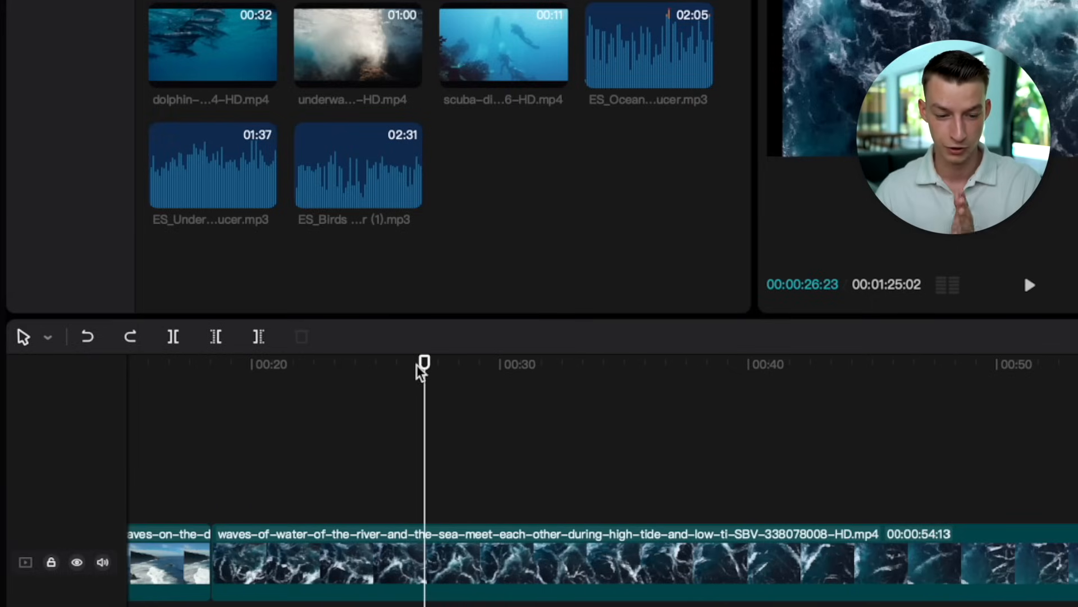
drag(291, 368, 270, 397)
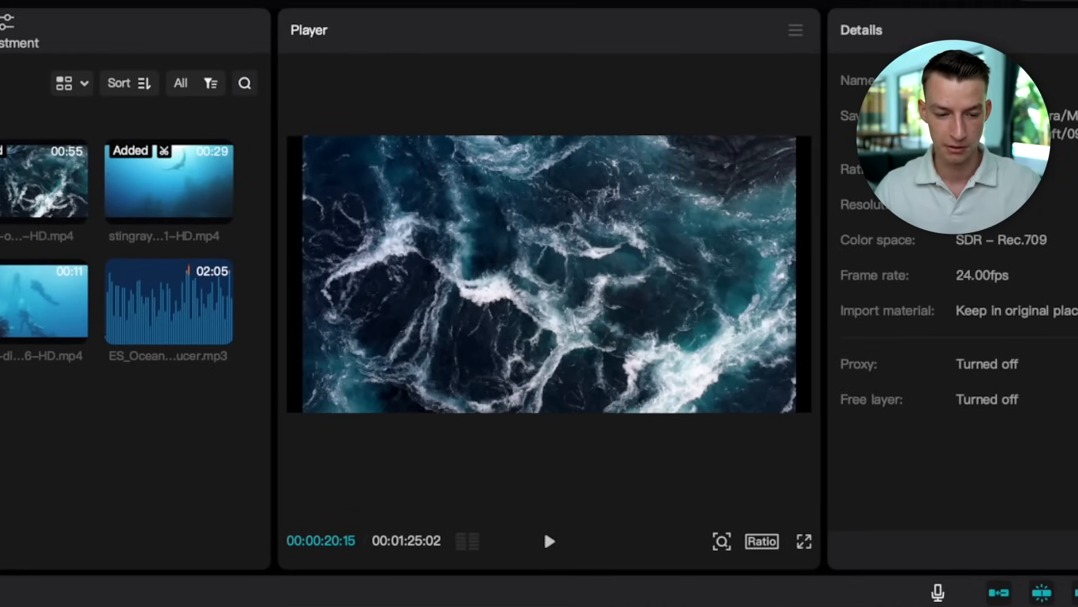
drag(2, 605, 383, 408)
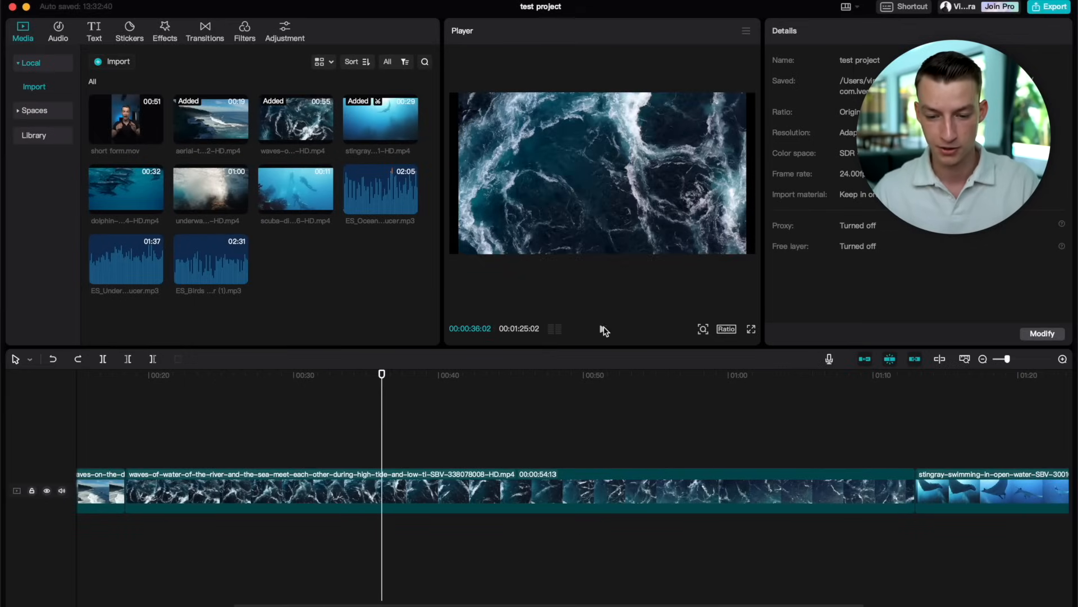
click(602, 330)
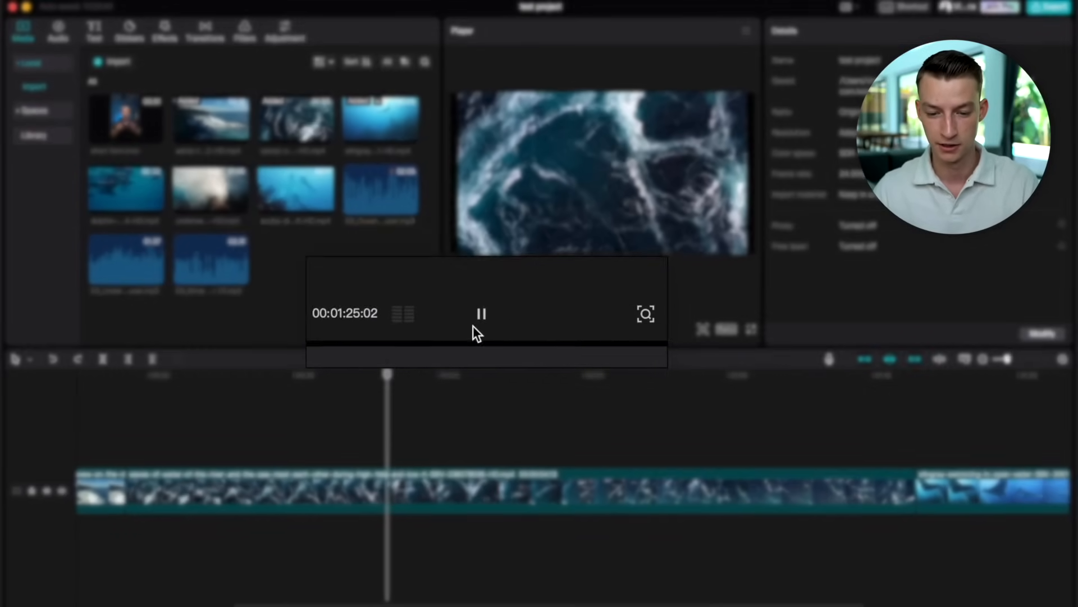
click(414, 307)
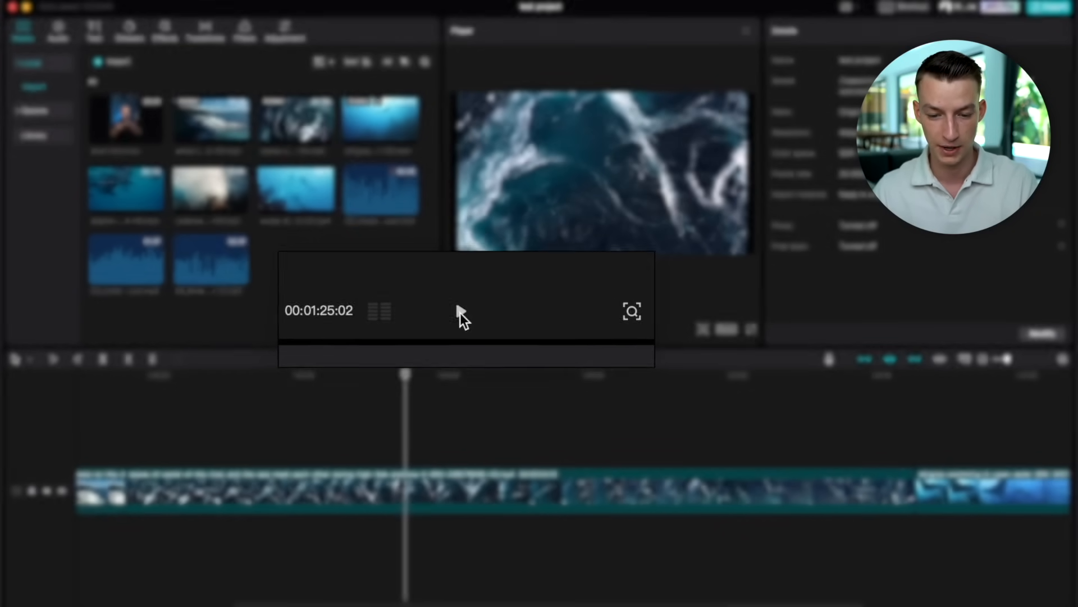
- Turn on the player's color oscilloscope, view the scopes with the playhead at 00:00:25:23, and turn the oscilloscope off
click(745, 30)
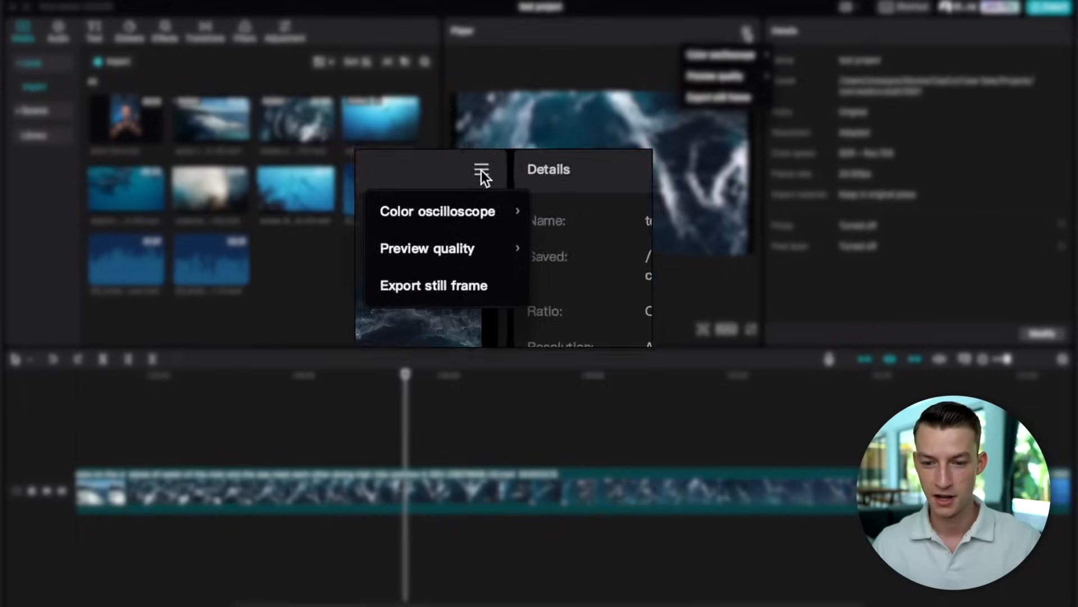
mouse_move(722, 54)
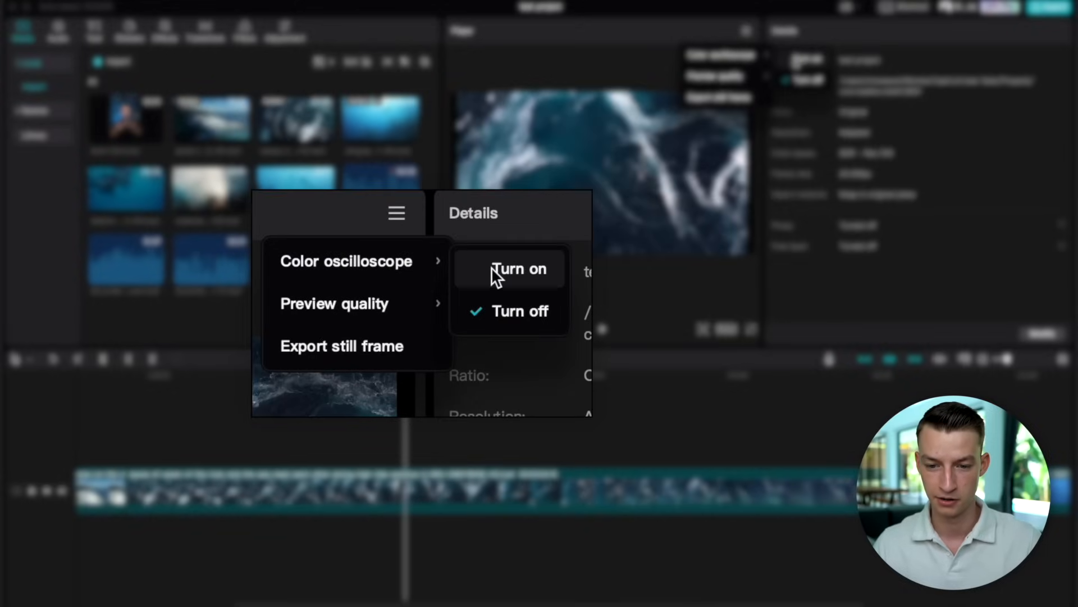
click(794, 58)
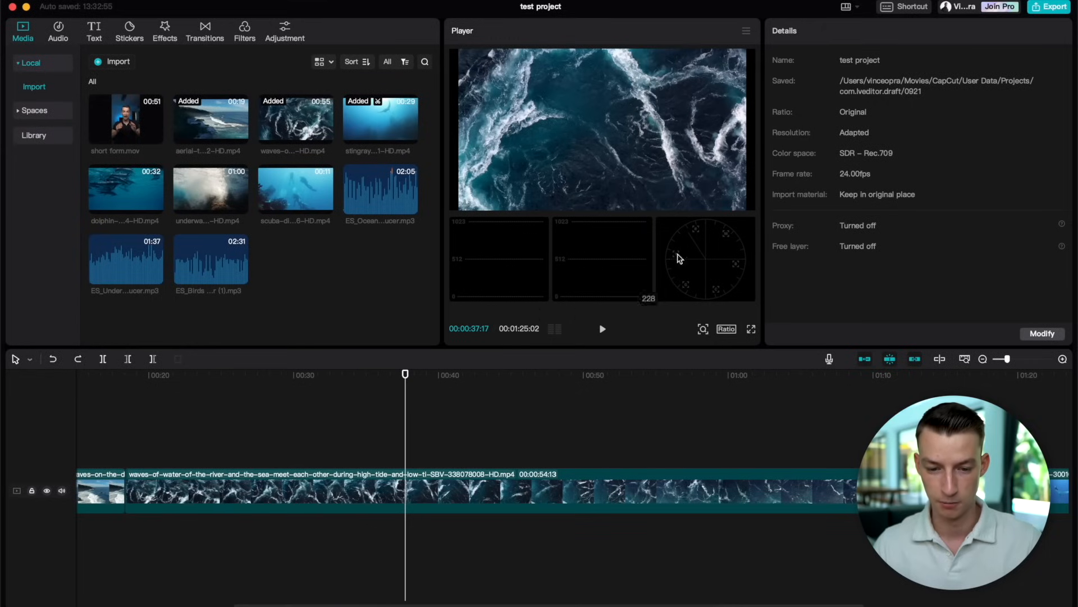
drag(330, 441, 235, 441)
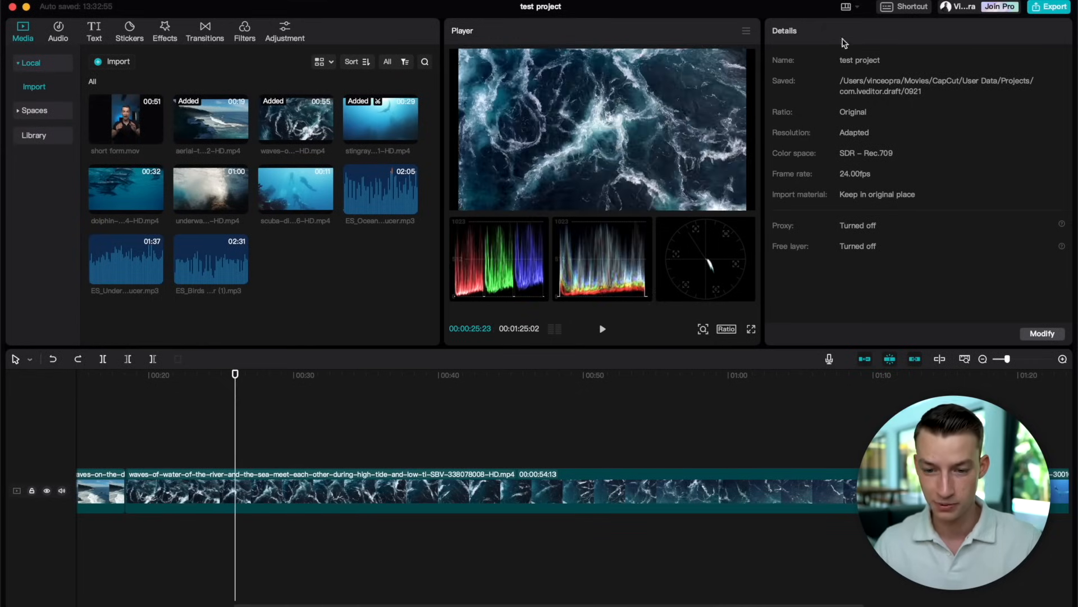
click(746, 30)
mouse_move(738, 55)
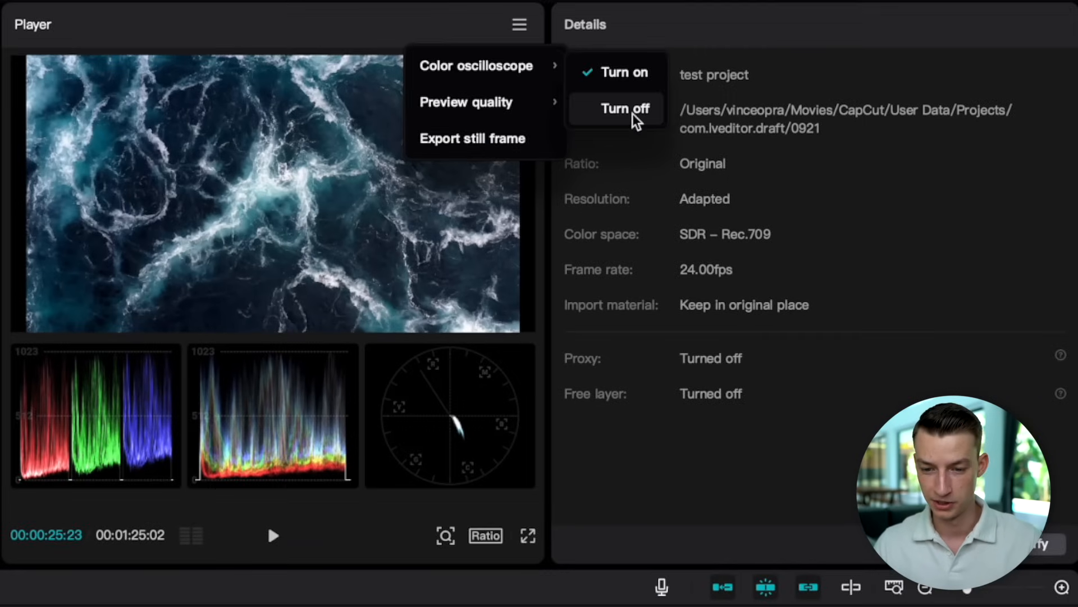
click(635, 112)
- Look over the player's options for preview quality and still frame export, and view the footage briefly in full screen
click(518, 25)
mouse_move(521, 80)
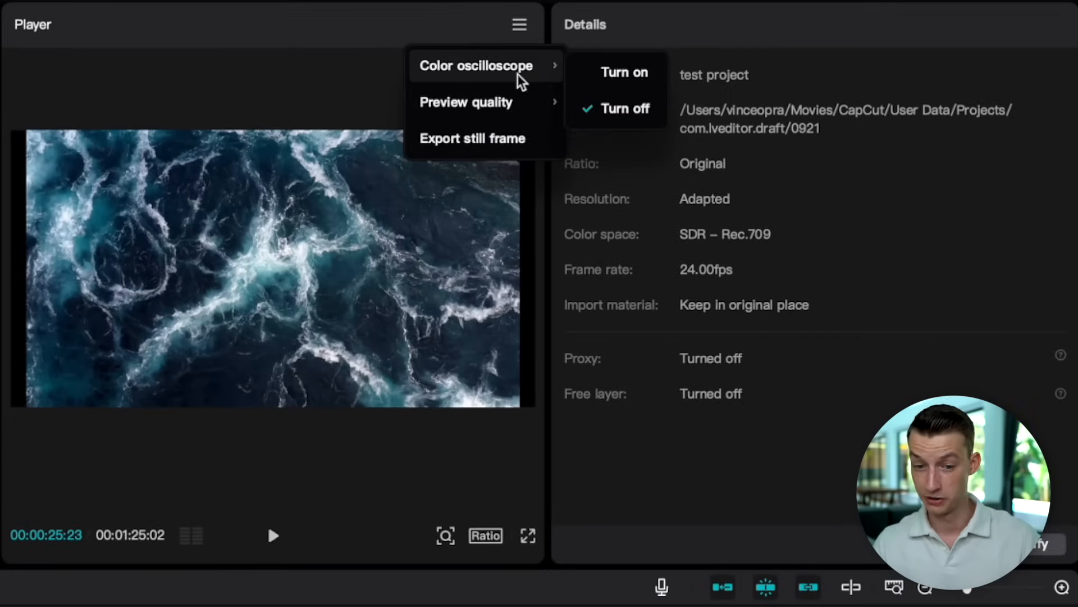
mouse_move(505, 110)
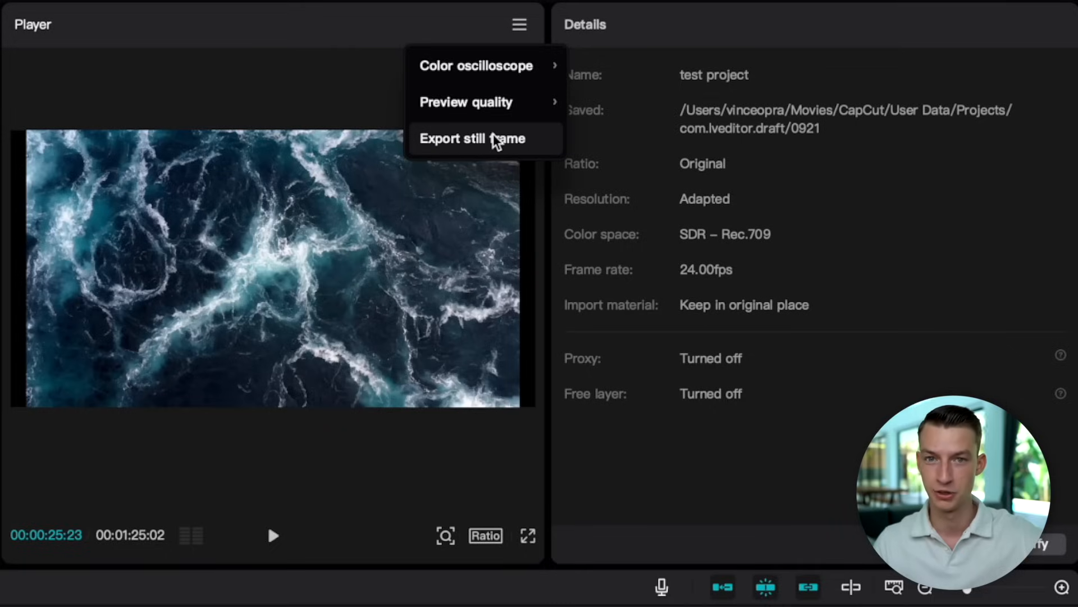
click(156, 202)
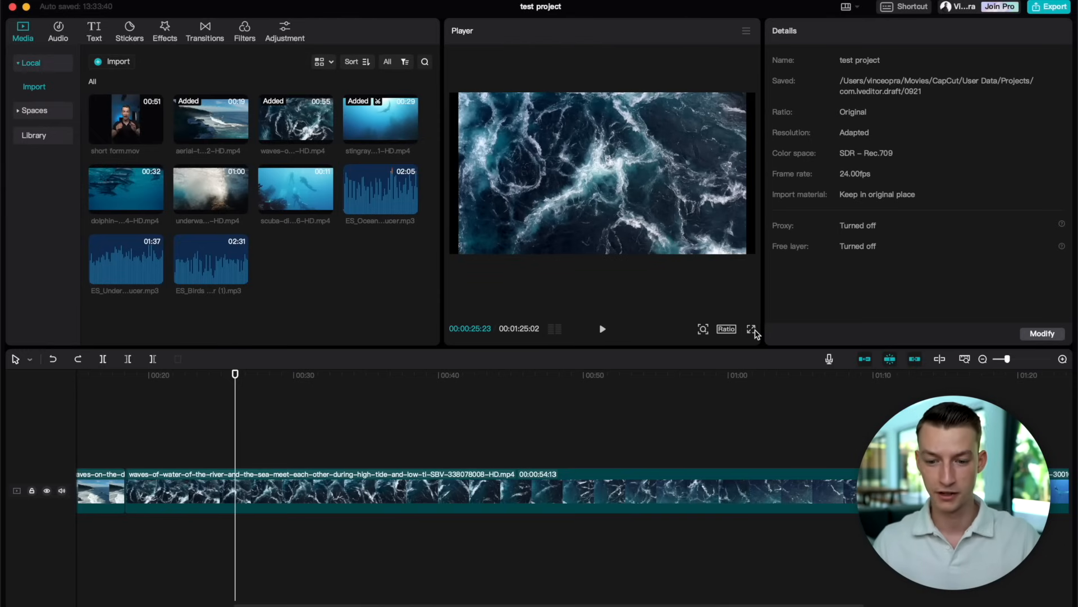
click(751, 329)
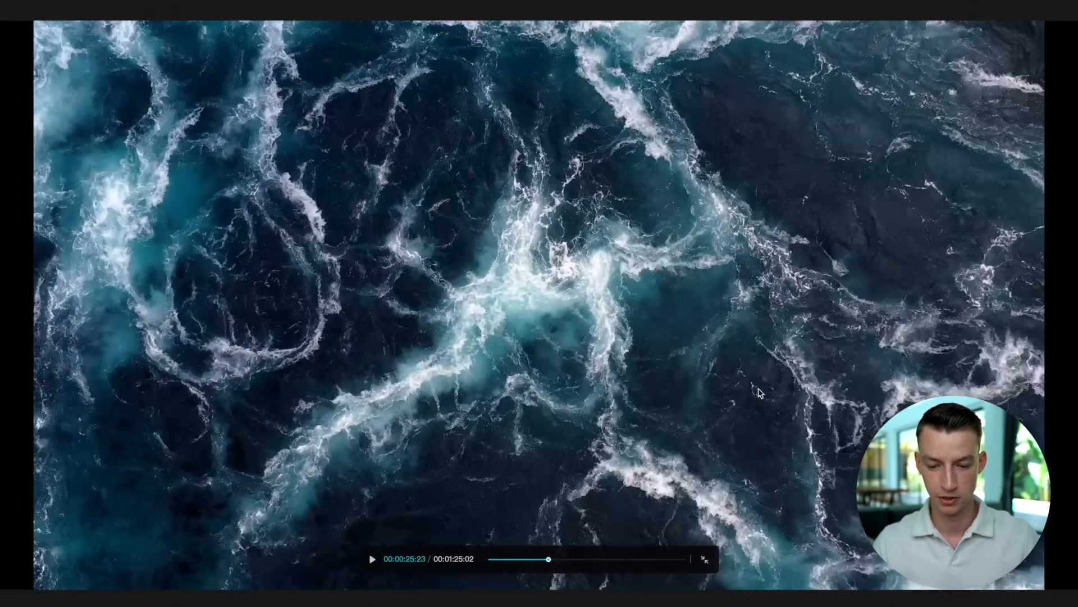
click(703, 561)
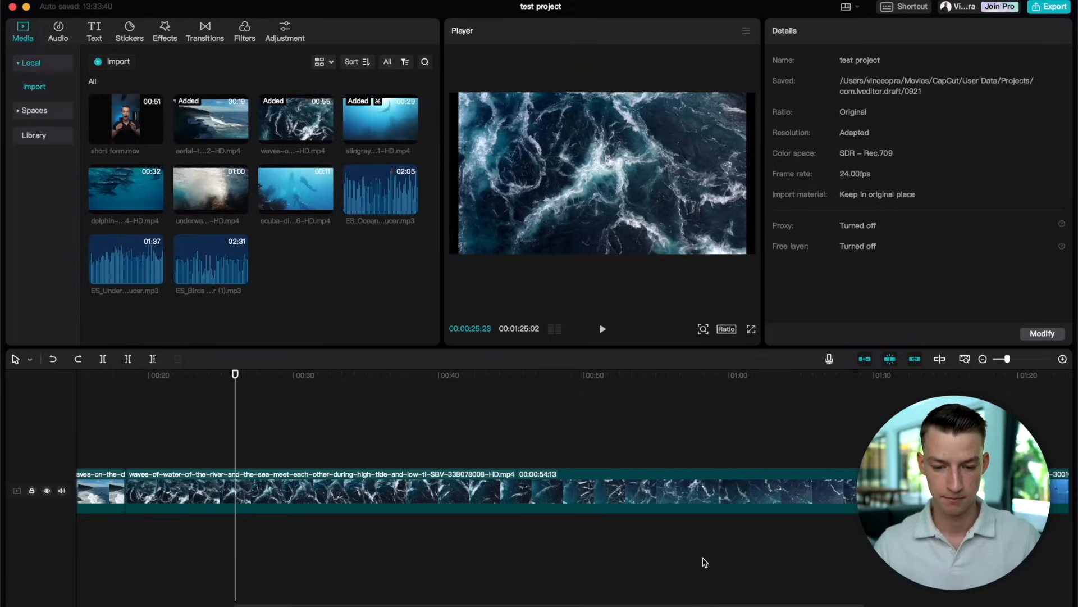
- Move the playhead to 00:00:31:17 and select the waves clip in the timeline
click(318, 383)
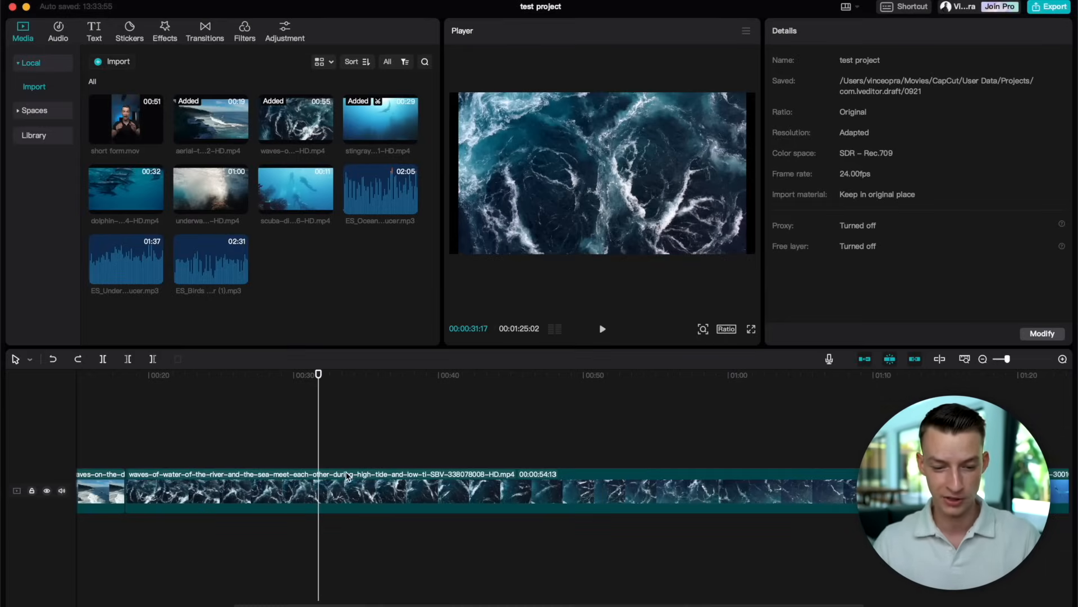
click(348, 488)
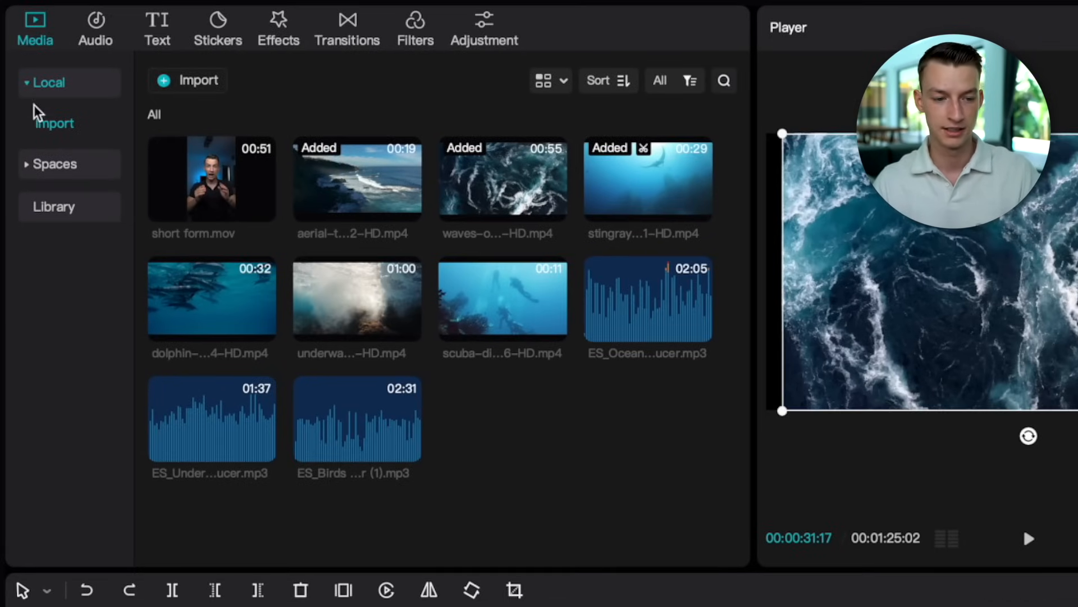
- Check the media stored in Spaces and return to the locally imported files
click(25, 163)
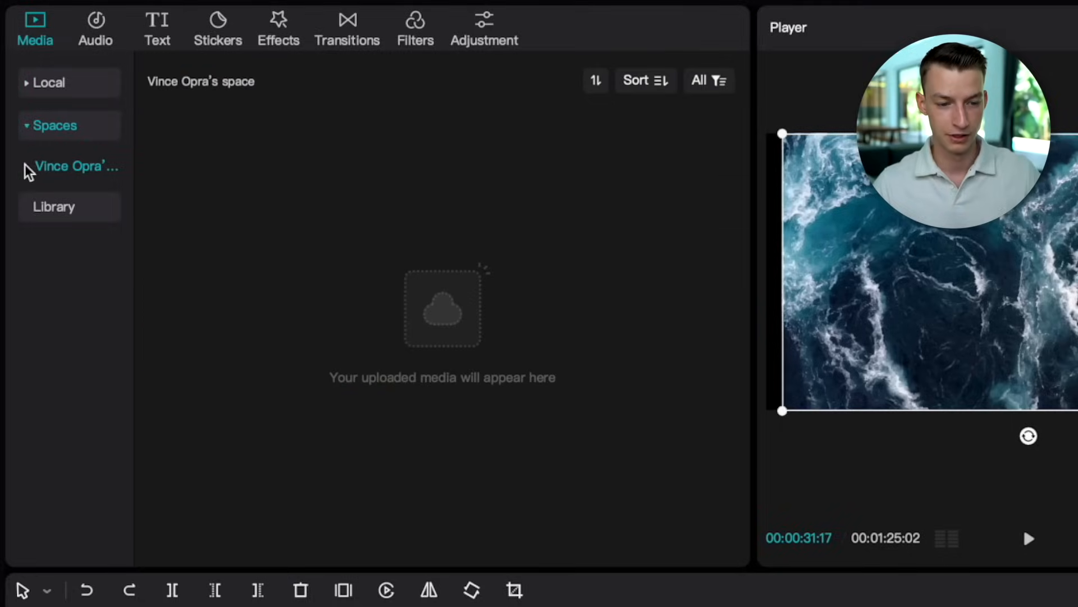
click(23, 129)
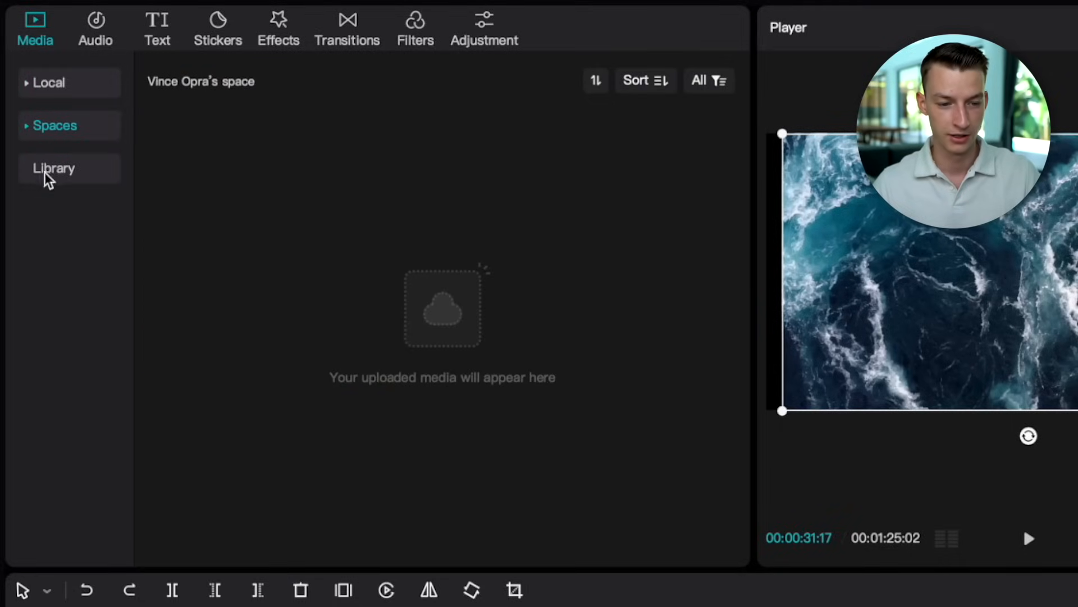
click(79, 80)
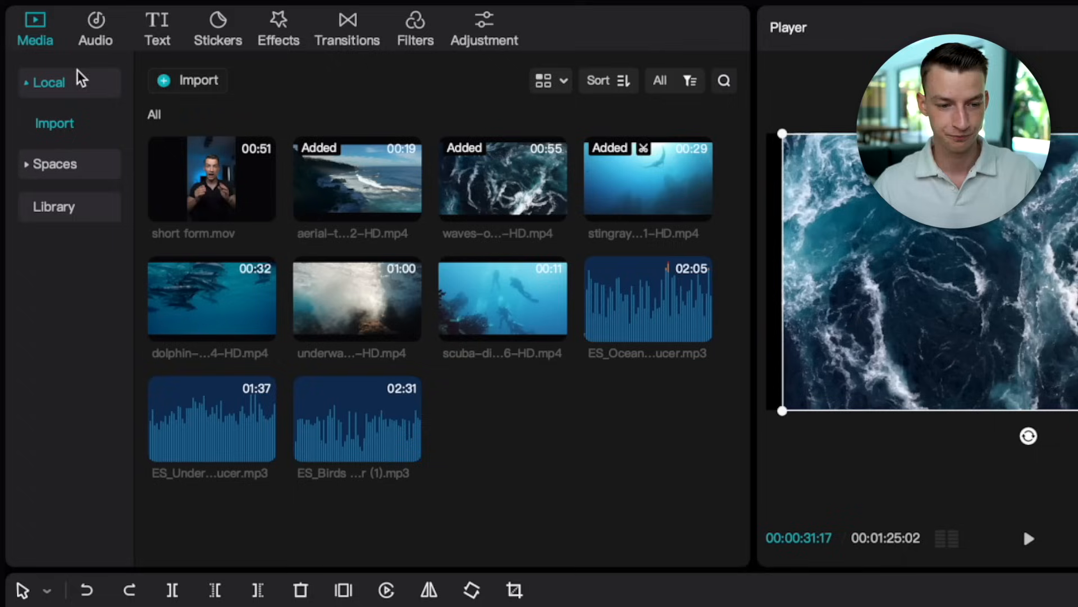
- Browse the asset libraries for audio, text, stickers, effects, transitions, filters and adjustments
click(102, 26)
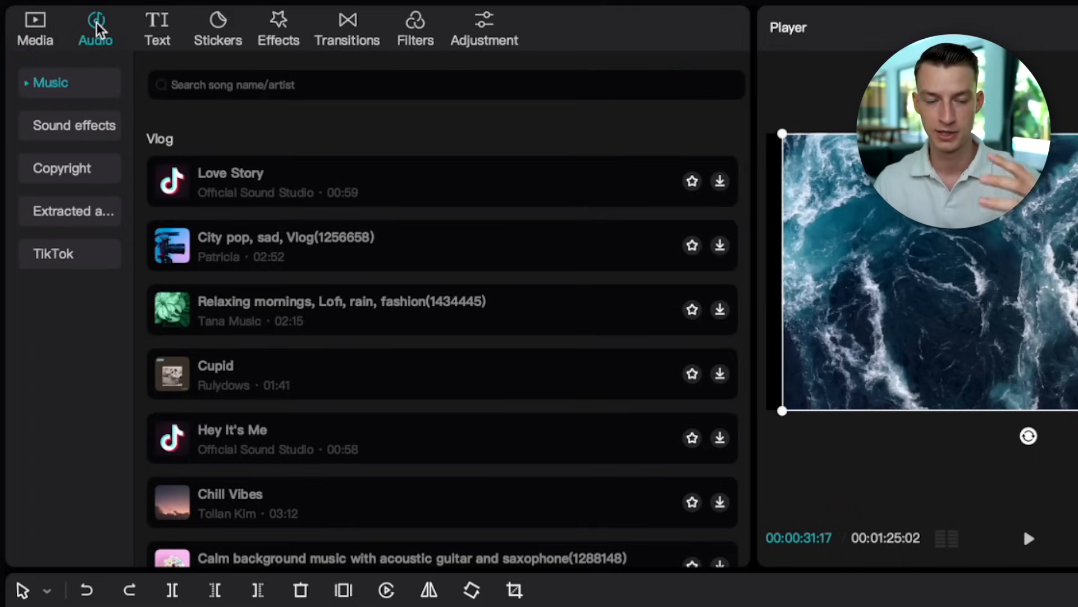
click(158, 43)
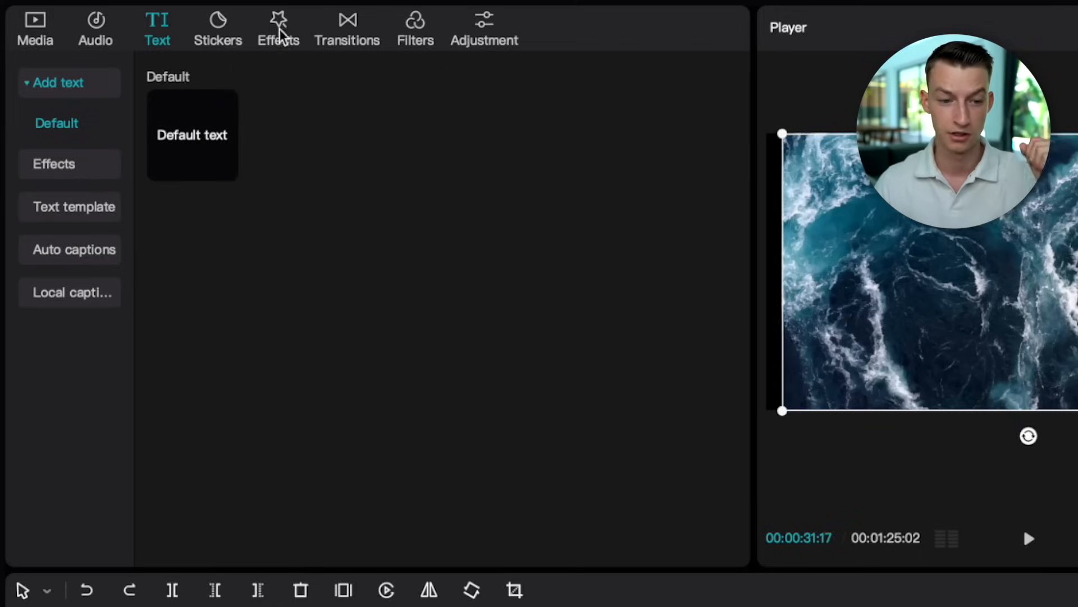
click(227, 43)
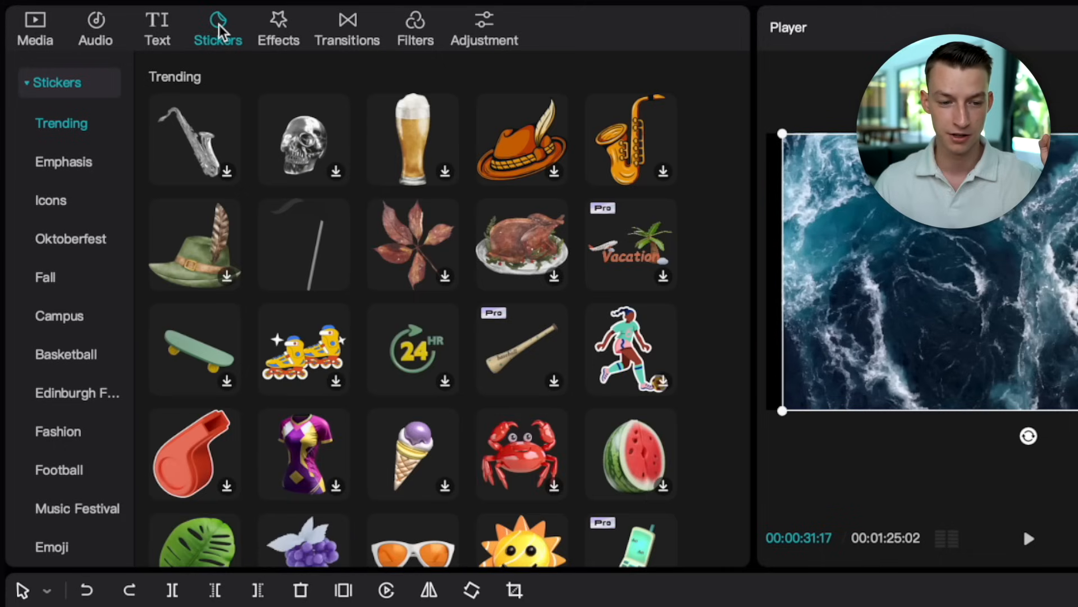
click(282, 31)
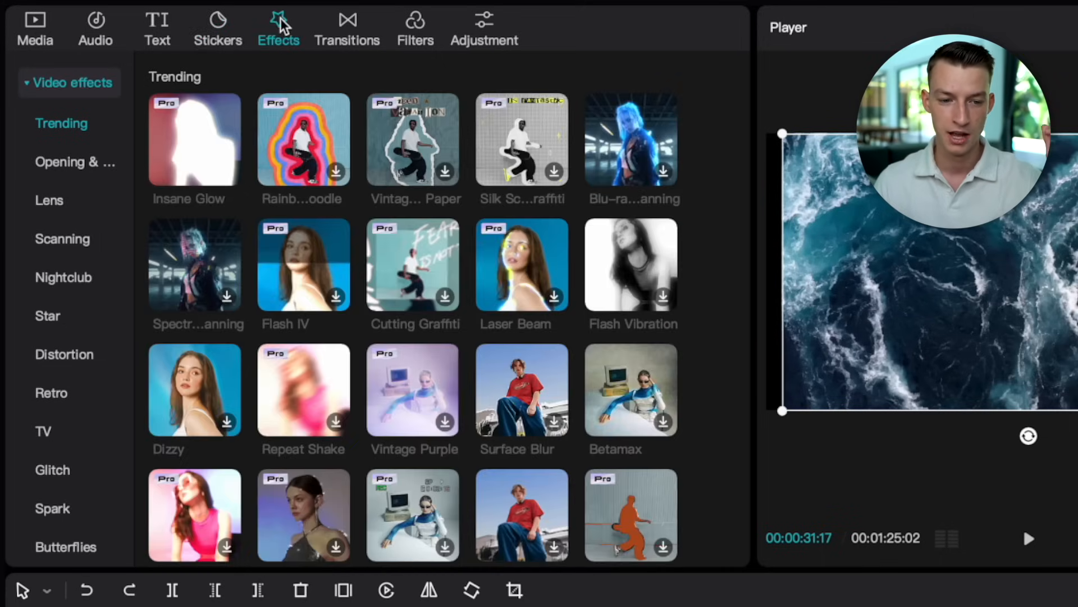
click(360, 38)
click(413, 23)
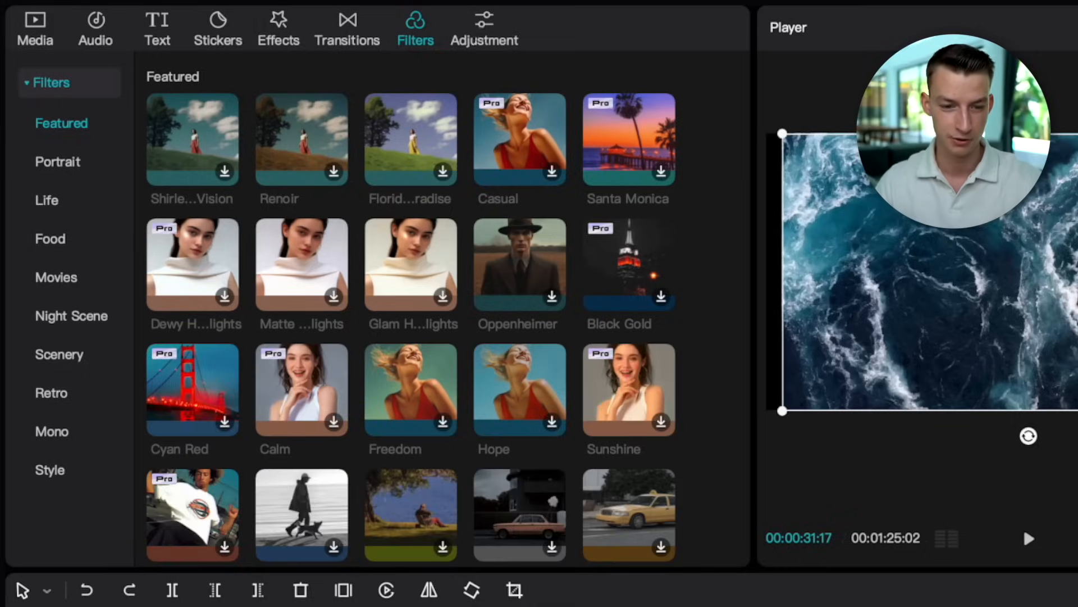
click(480, 37)
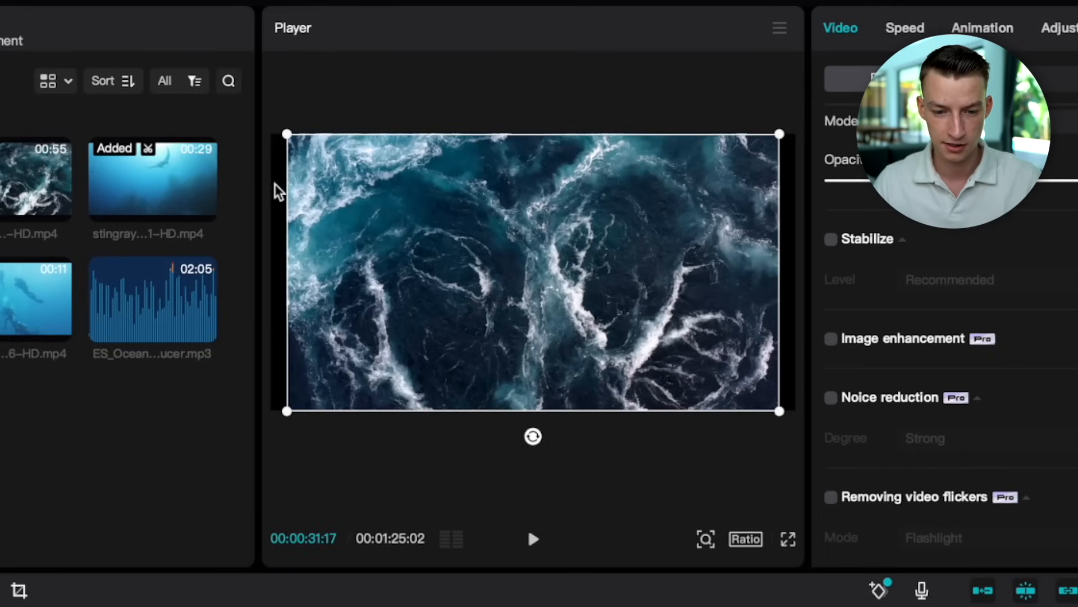
- Widen the player area and enlarge the waves clip in the preview to 106% scale
drag(158, 289, 98, 301)
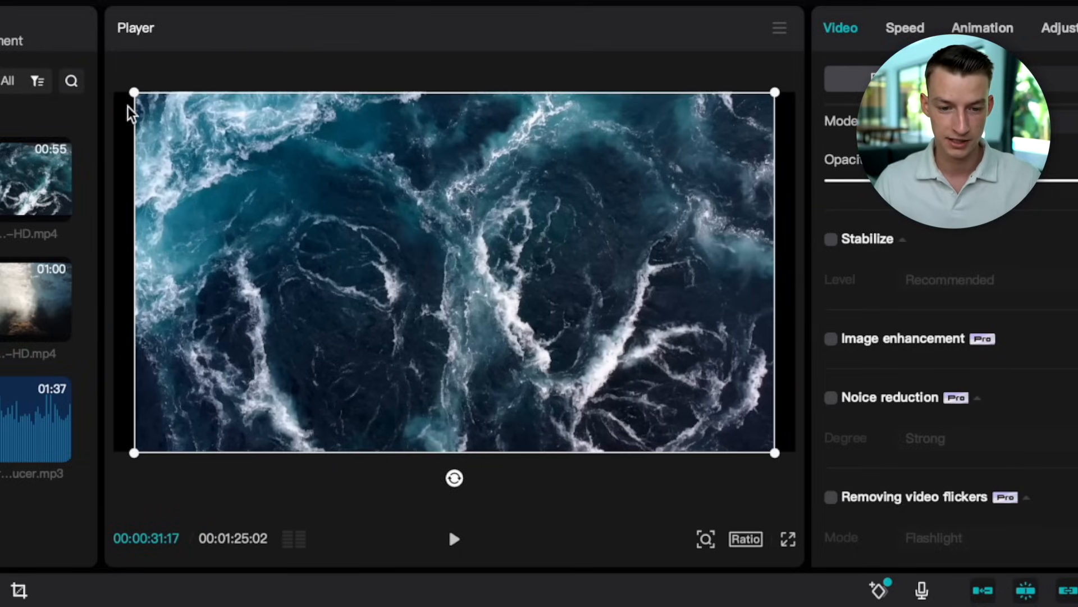
drag(134, 92, 116, 75)
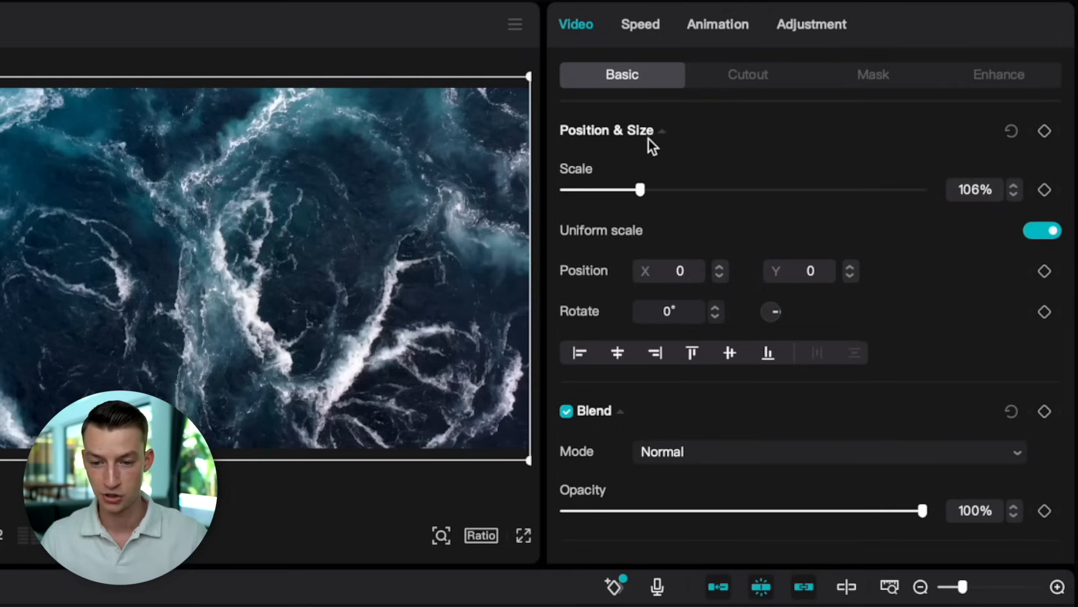
- Reduce the waves clip's scale to 75% and set its X position to 160
mouse_move(639, 192)
mouse_down()
mouse_move(686, 192)
mouse_move(592, 187)
mouse_move(617, 189)
mouse_up()
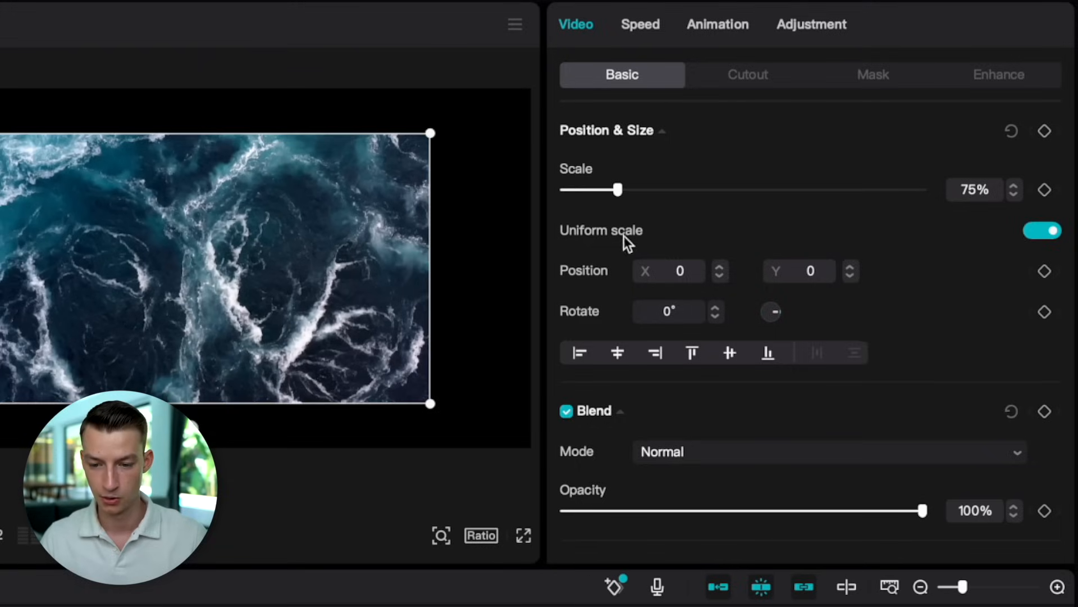
click(685, 270)
key(BackSpace)
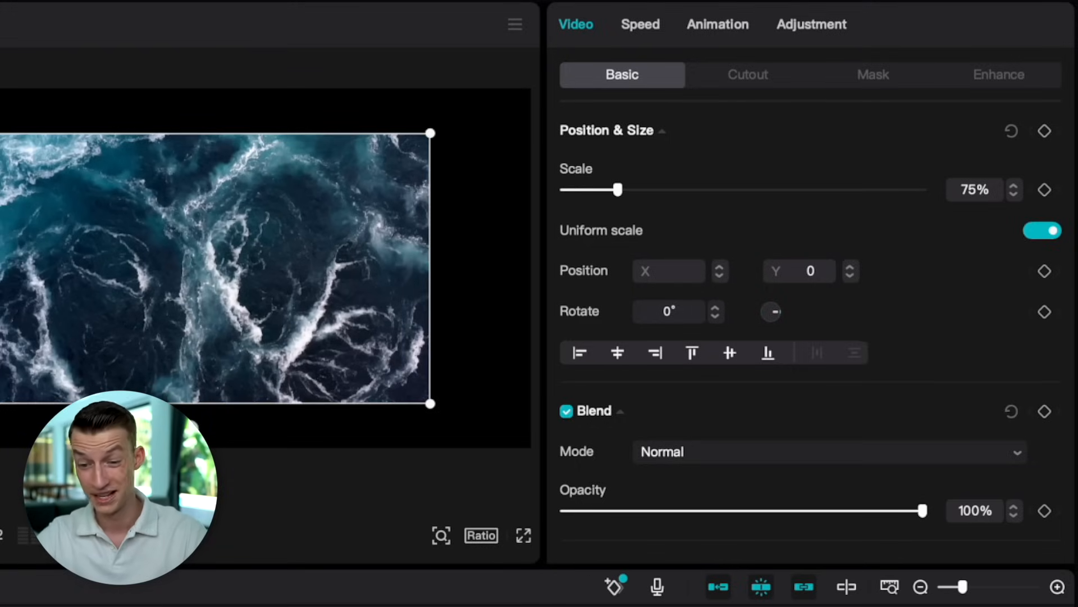
text(160)
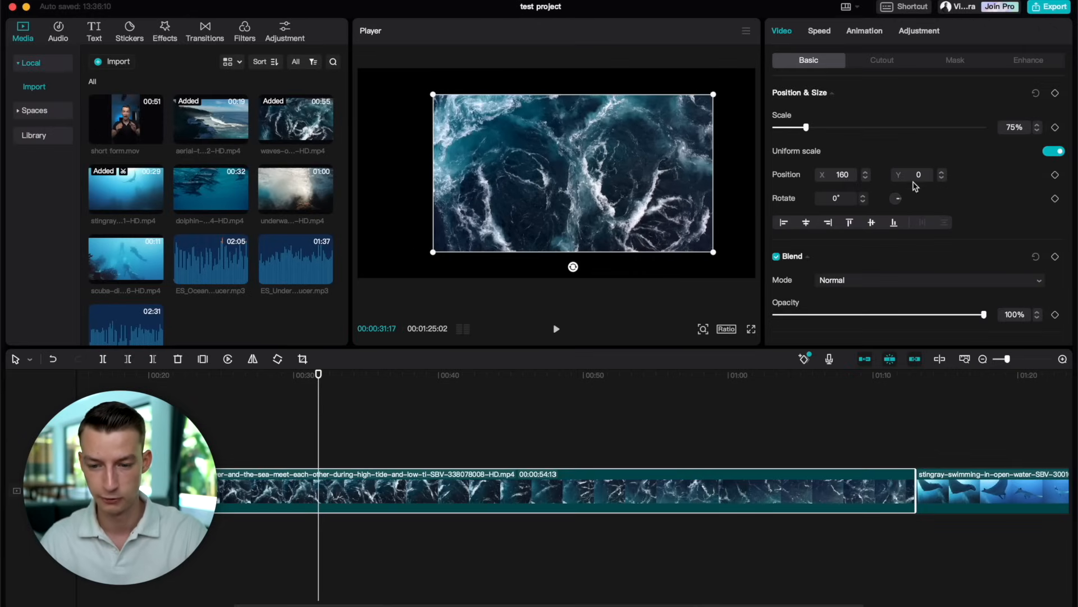
- Reposition the waves clip at X 0, Y 0 with 109% scale and 0° rotation so it fills the frame
mouse_move(822, 174)
mouse_down()
mouse_move(821, 162)
mouse_move(824, 187)
mouse_up()
click(536, 131)
drag(564, 140, 499, 151)
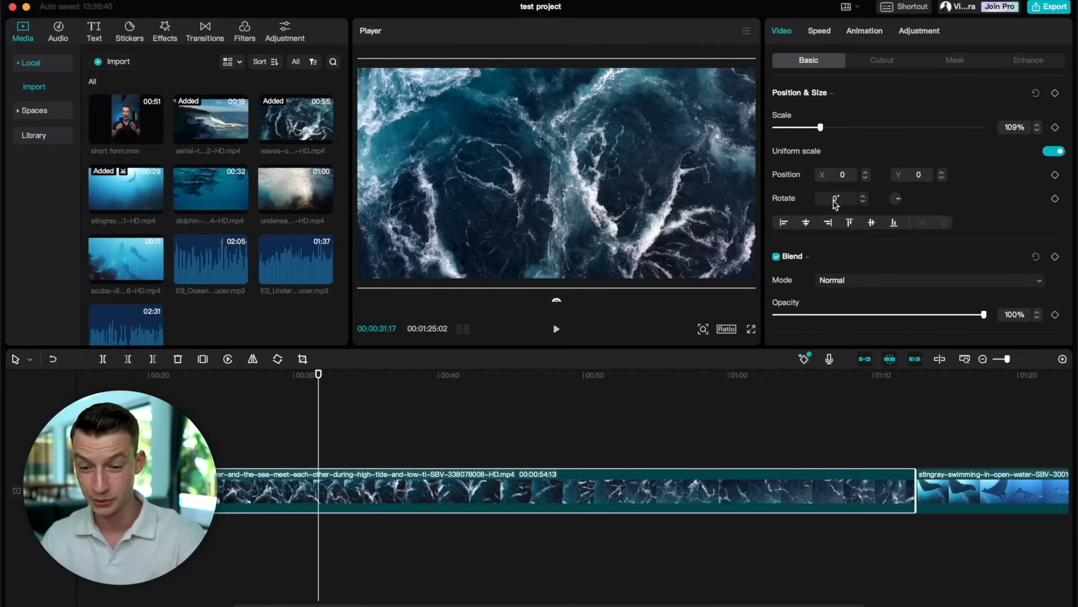
scroll(838, 203, down, 1)
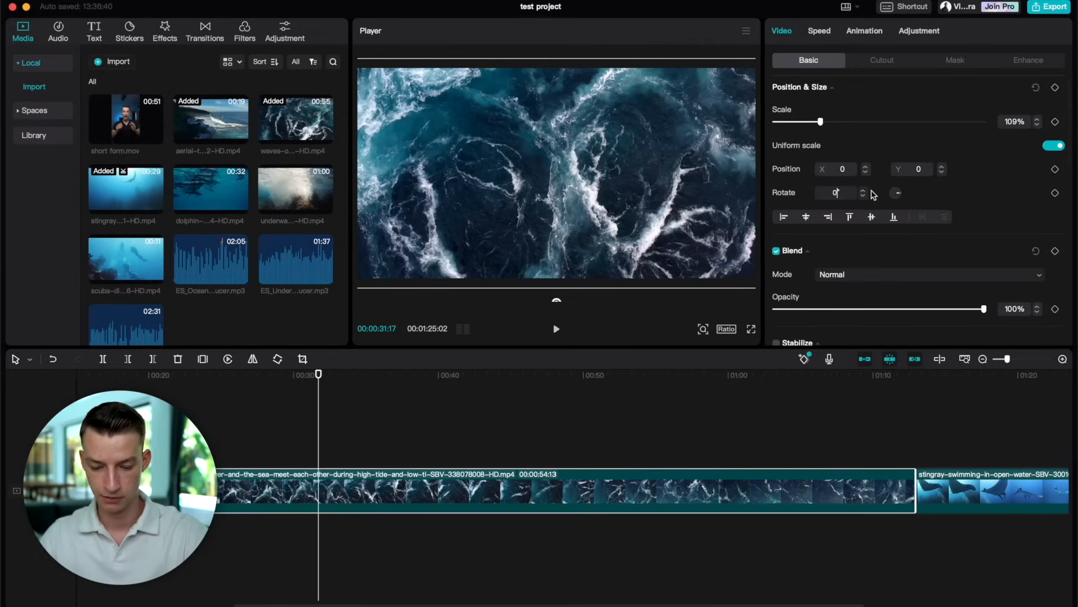
key(Return)
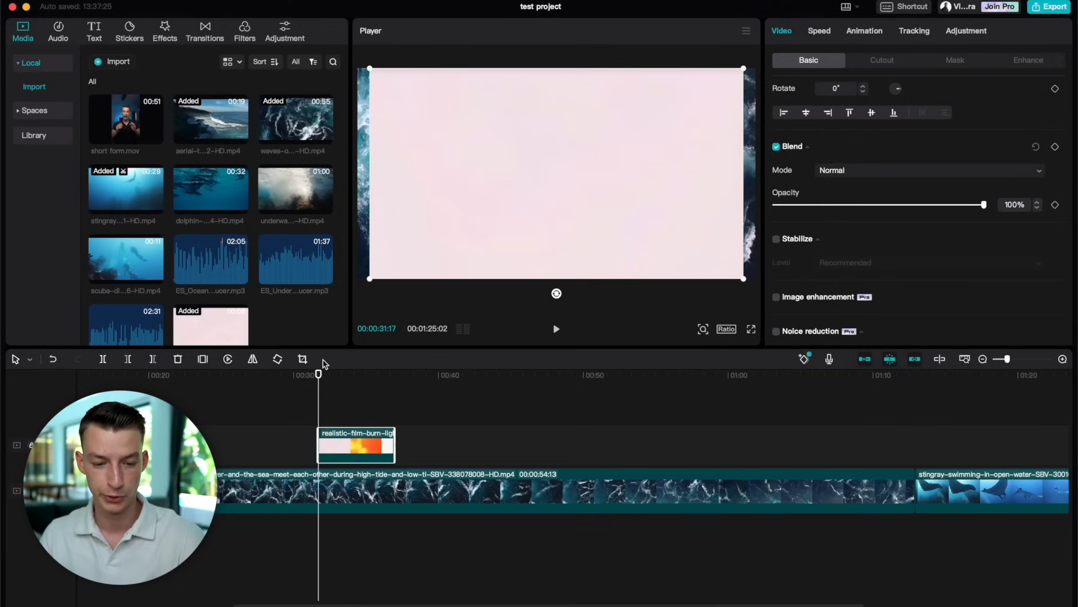
- Try the Overlay blend mode on the film burn clip and preview it at 00:00:34:06
drag(318, 373, 336, 375)
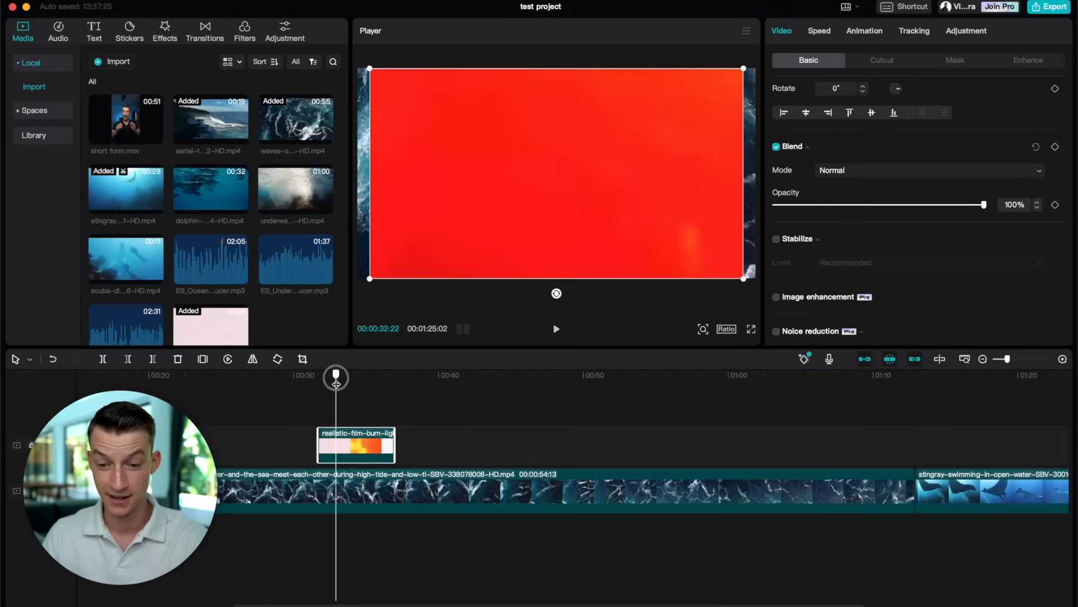
click(848, 172)
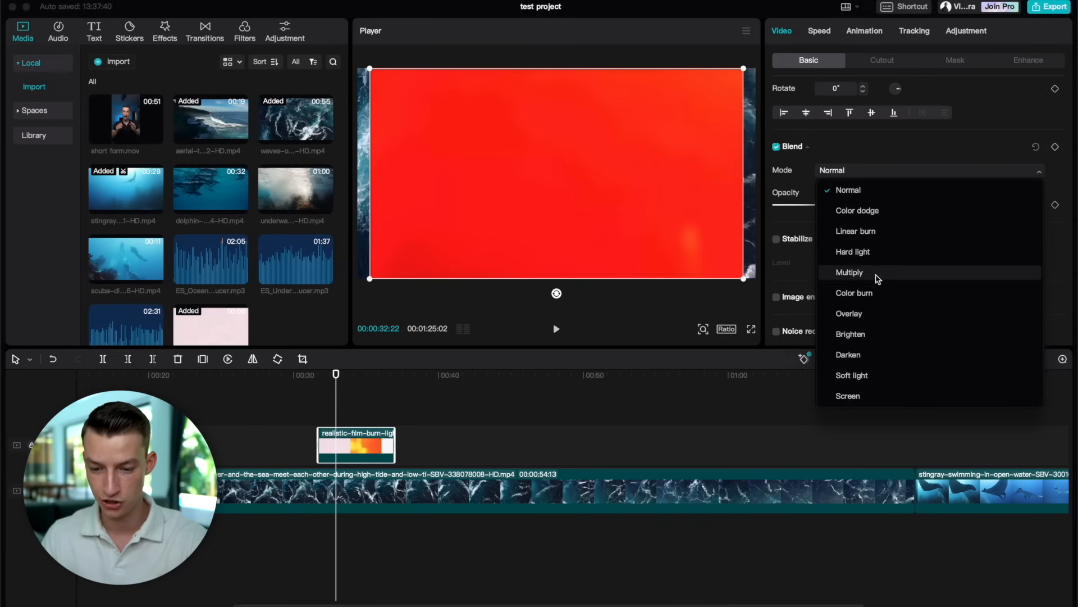
click(849, 314)
drag(336, 375, 355, 395)
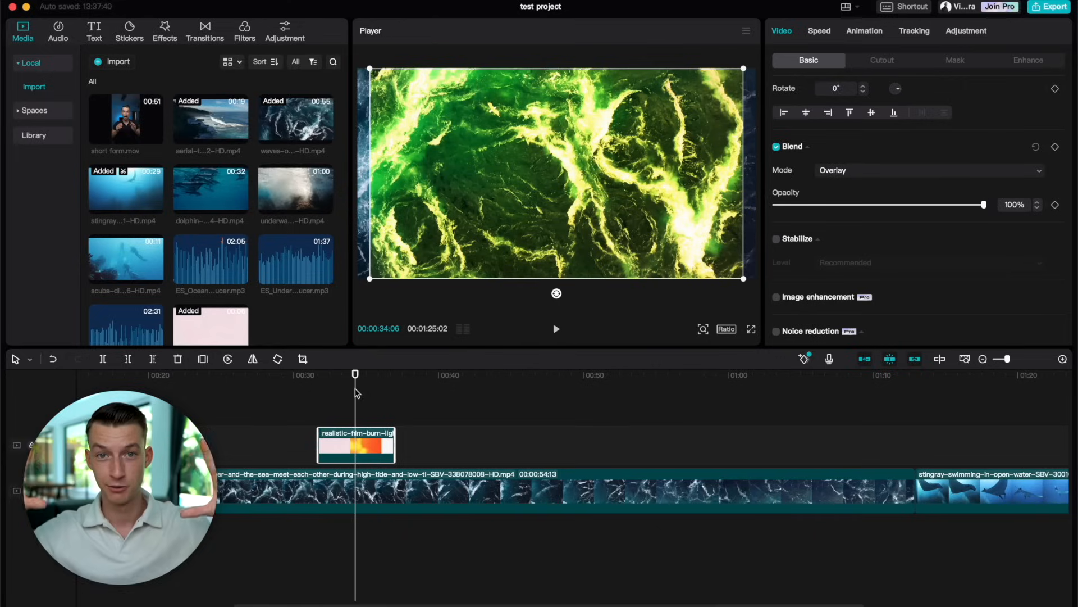
- Set the film burn clip's blend mode to Screen and enlarge it to cover the frame at 00:00:31:17
click(837, 171)
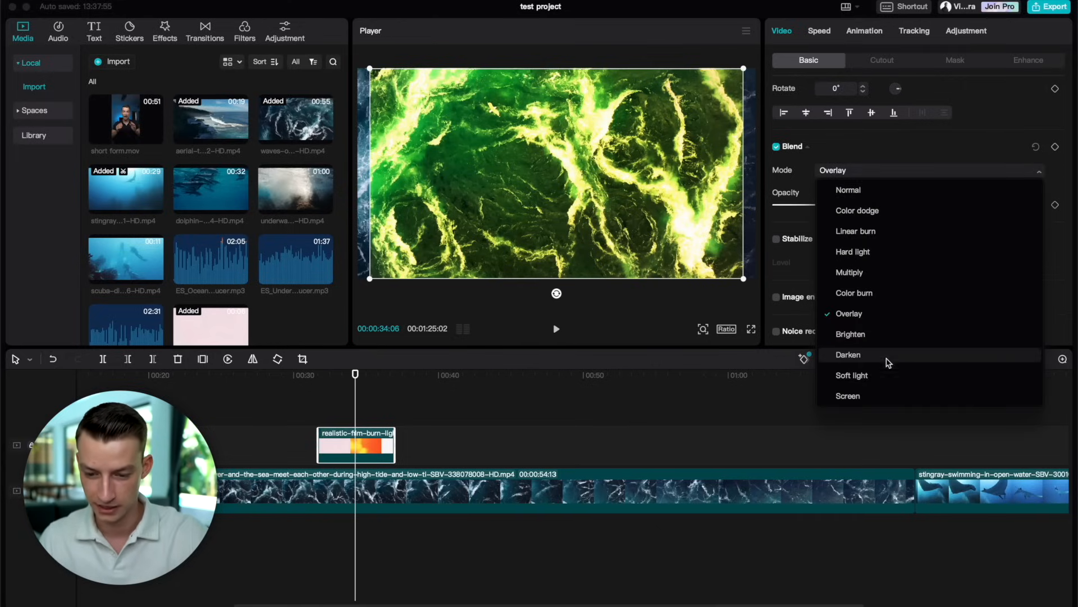
click(849, 396)
mouse_move(326, 372)
mouse_down()
mouse_move(310, 375)
mouse_move(319, 381)
mouse_up()
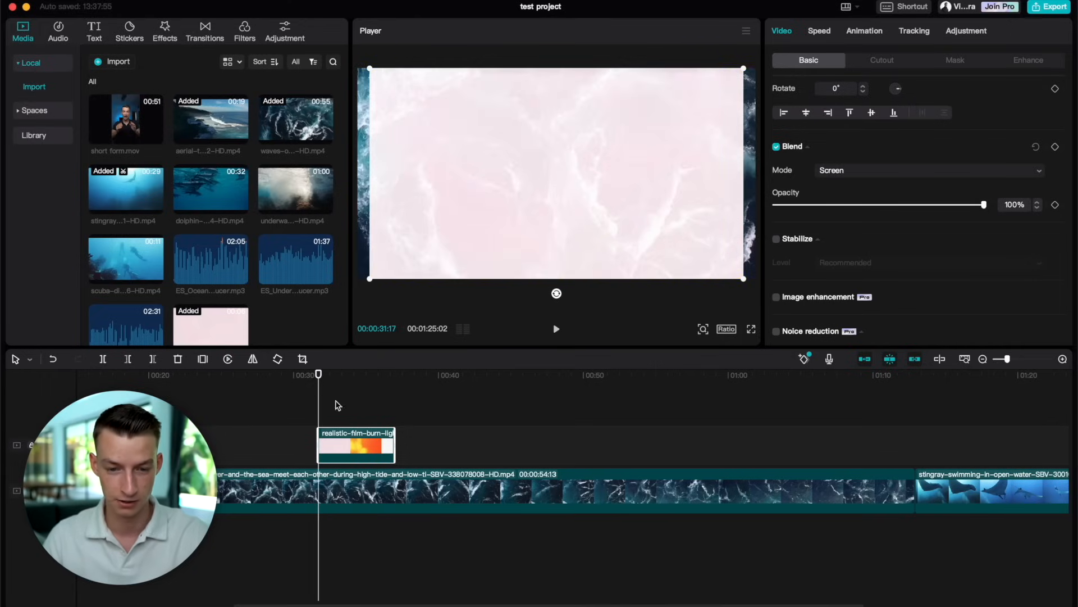
drag(370, 70, 349, 60)
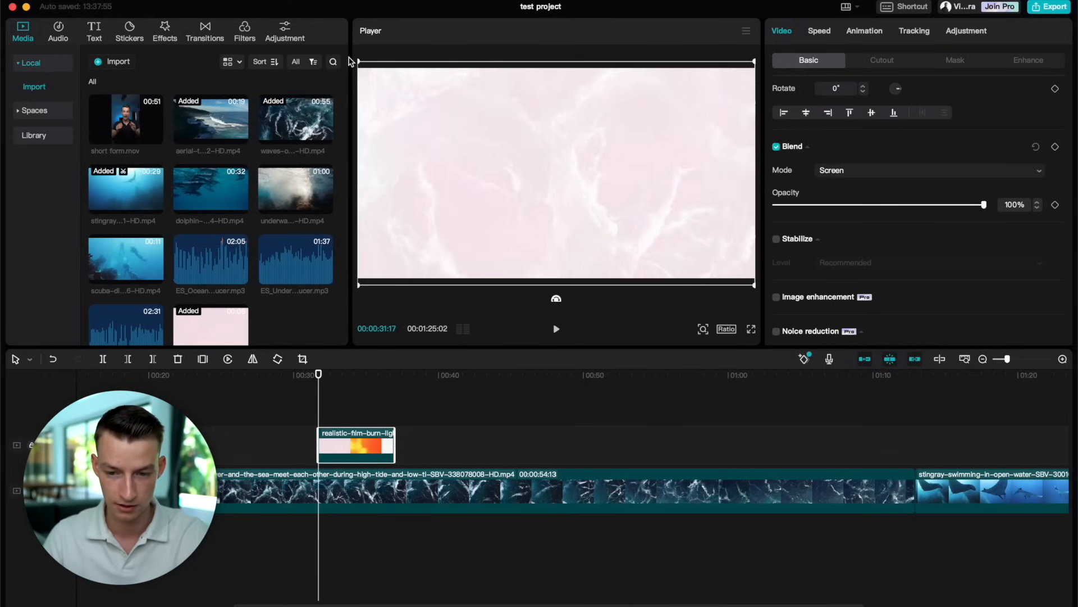
- Preview the Screen-blended film burn over the waves and delete the film burn clip from the timeline
key(space)
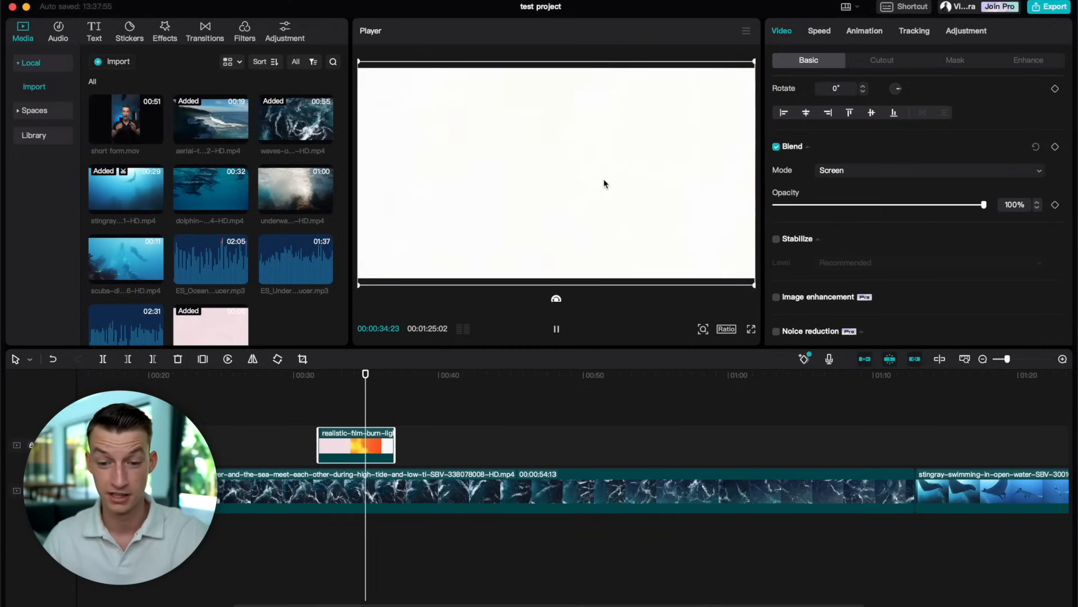
key(space)
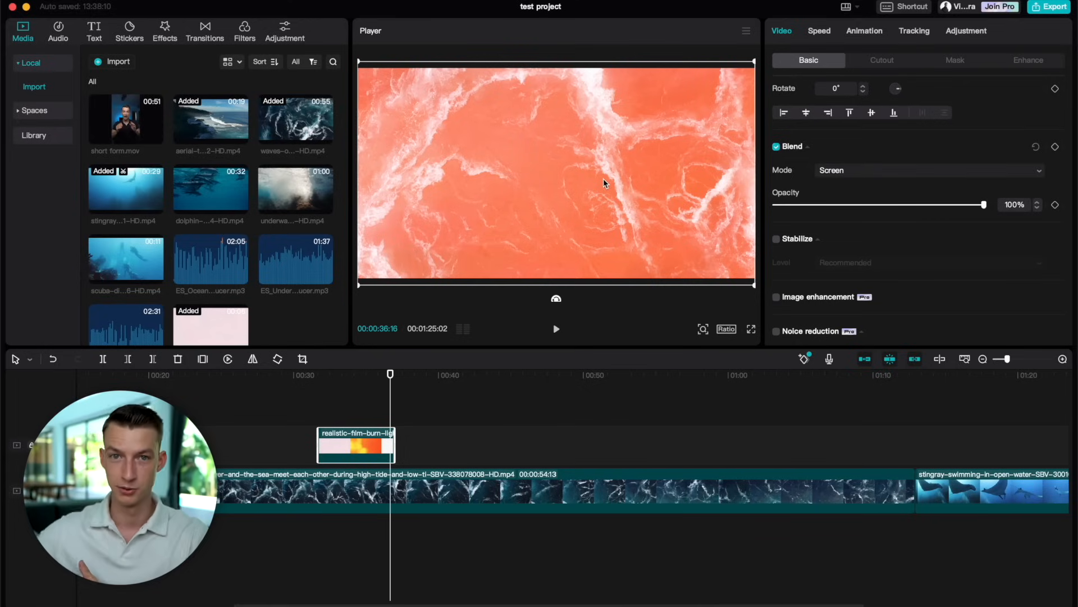
key(Delete)
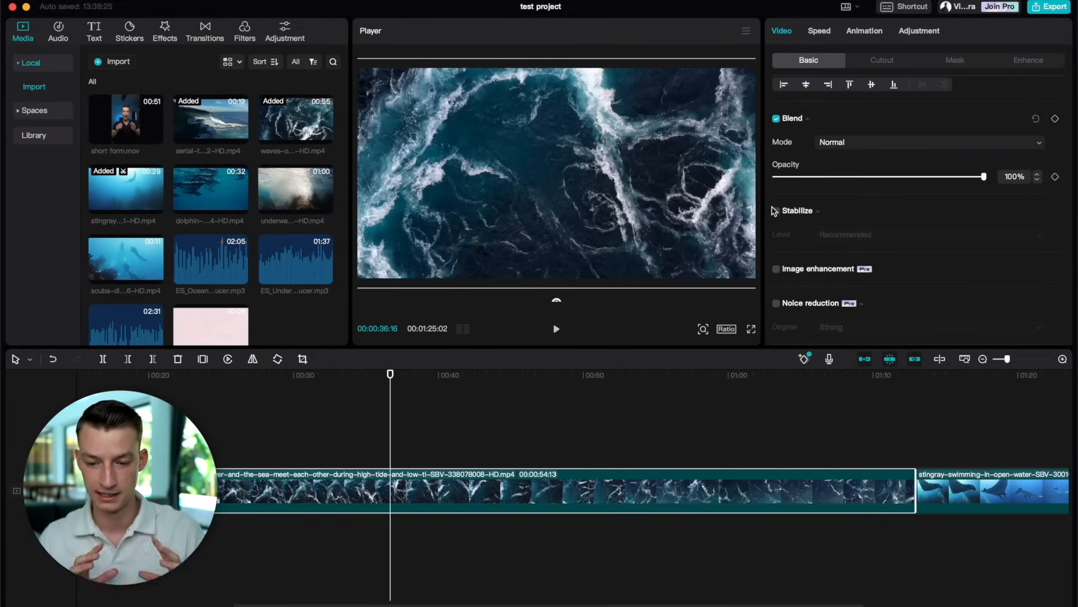
- Stabilize the stingray clip at the Recommended level and compare its playback with the original footage
click(937, 375)
key(space)
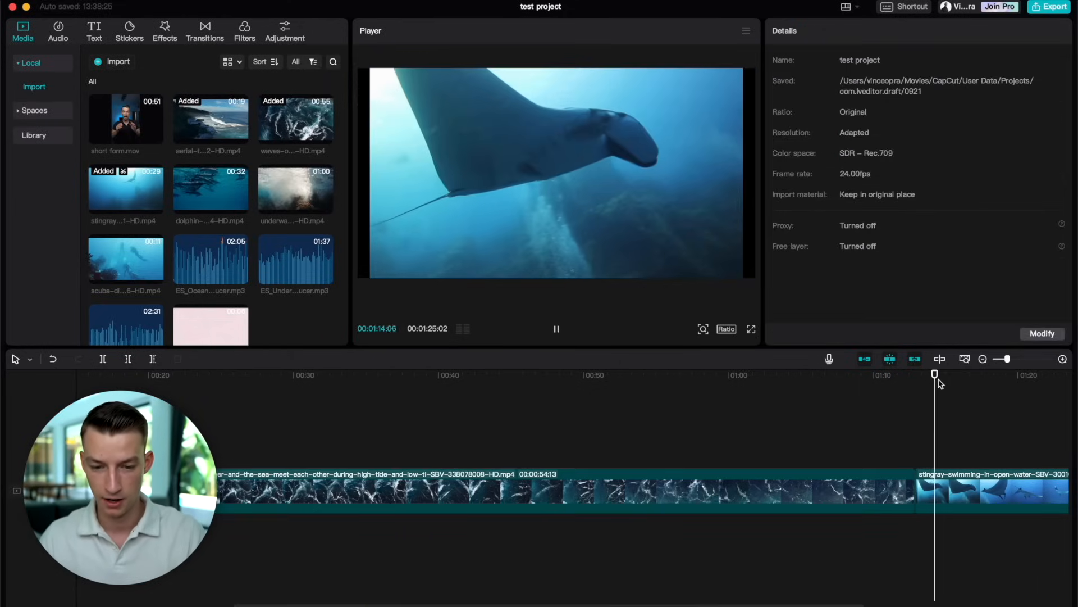
click(984, 485)
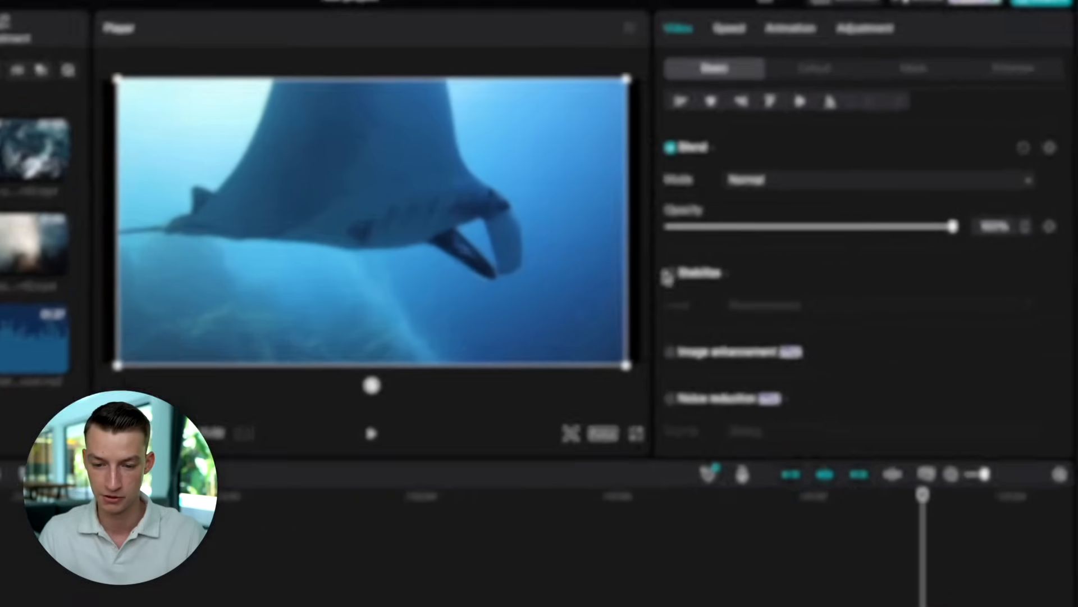
click(669, 274)
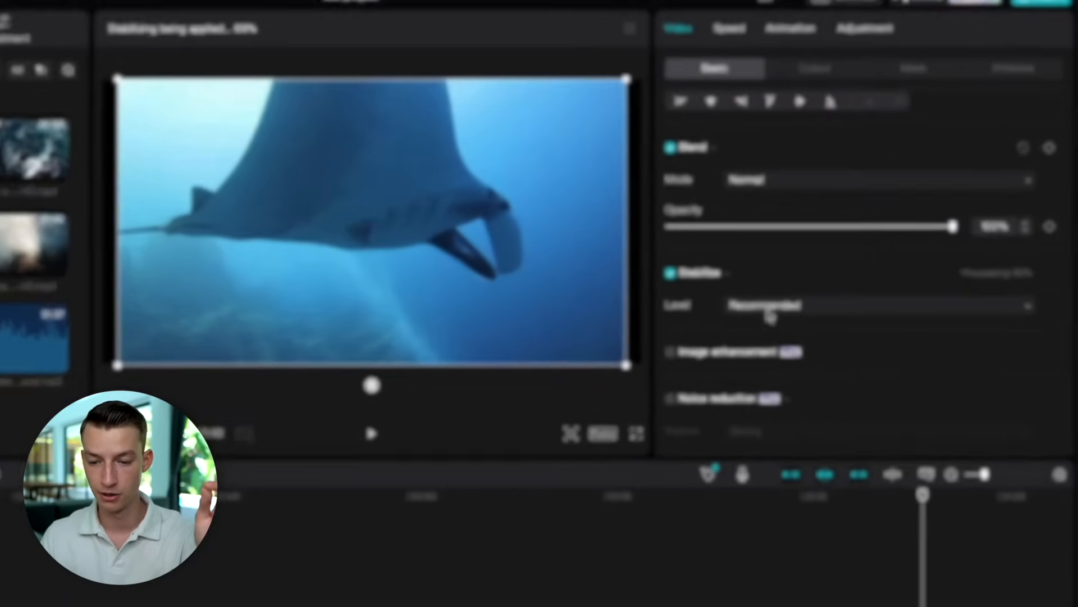
click(854, 233)
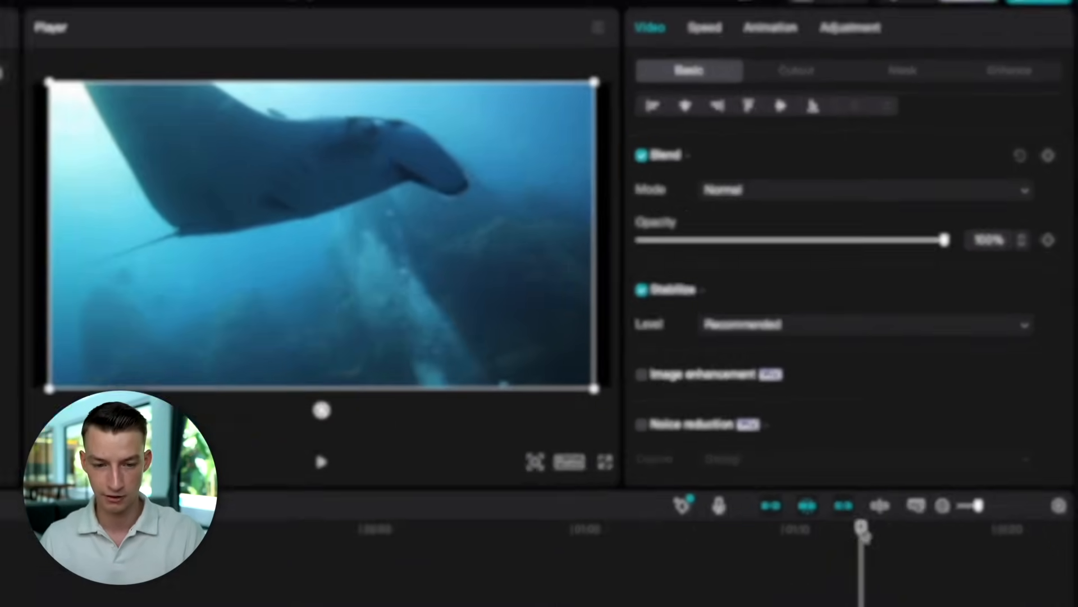
key(space)
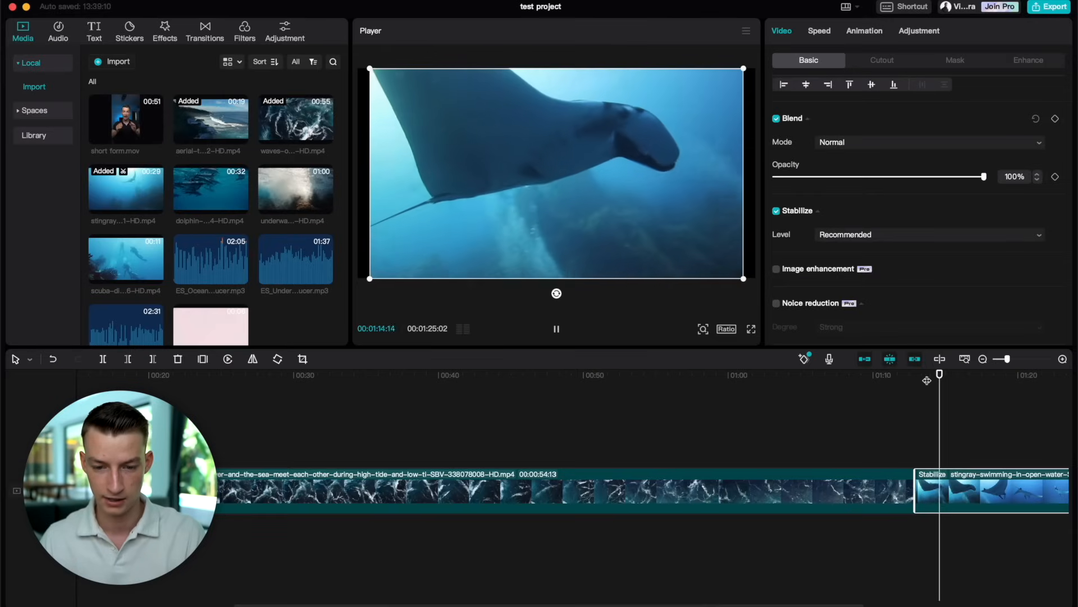
key(space)
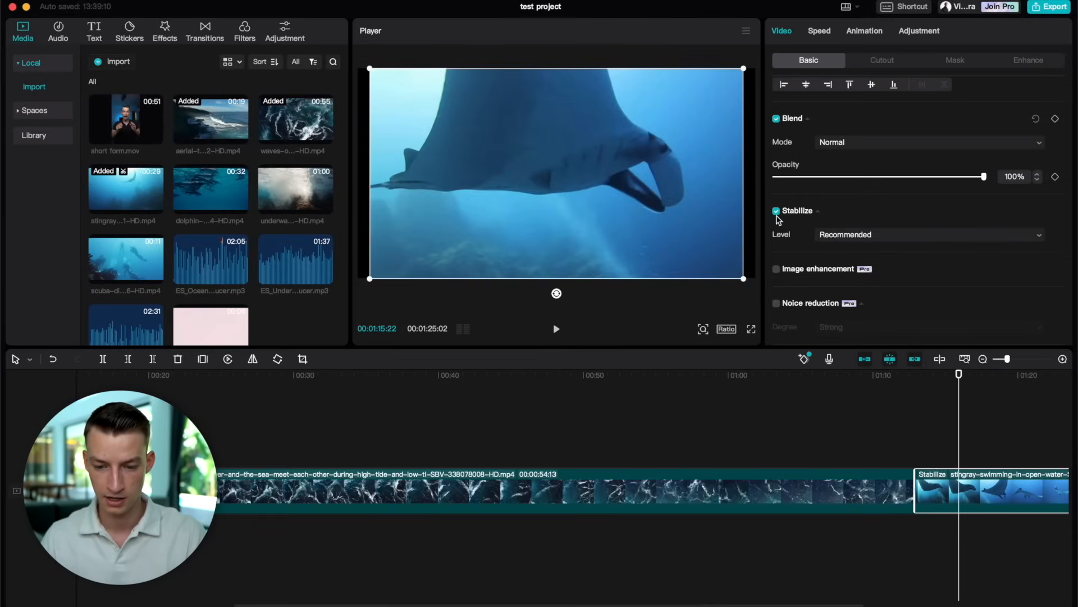
- Turn off stabilization on the stingray clip and replay it from near its start
click(776, 211)
click(922, 384)
key(space)
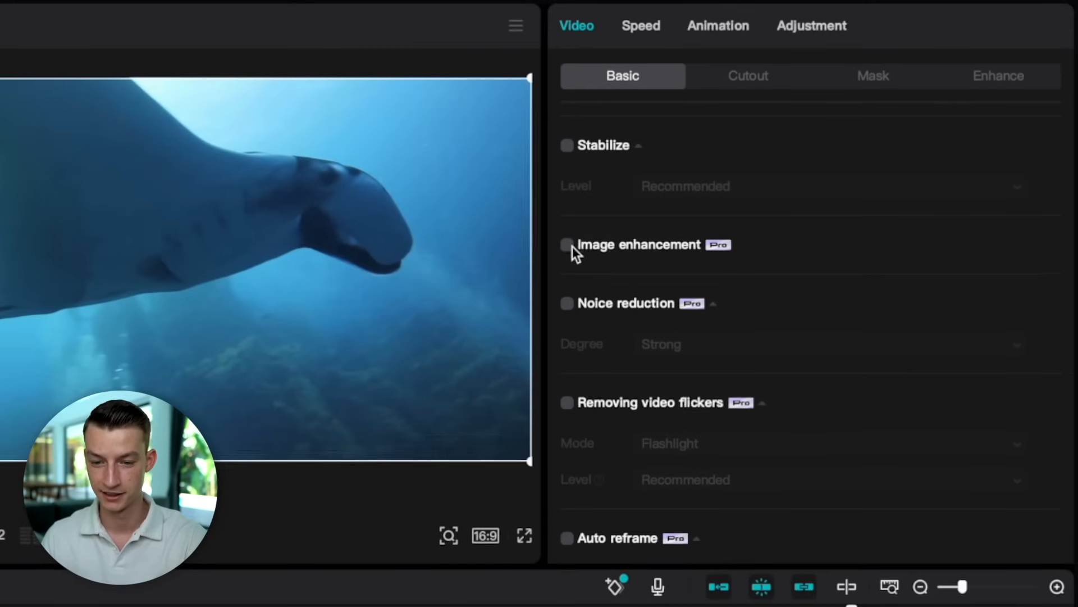
- Try Image enhancement on the stingray clip, switch it off, and review the remaining Basic video settings
click(570, 246)
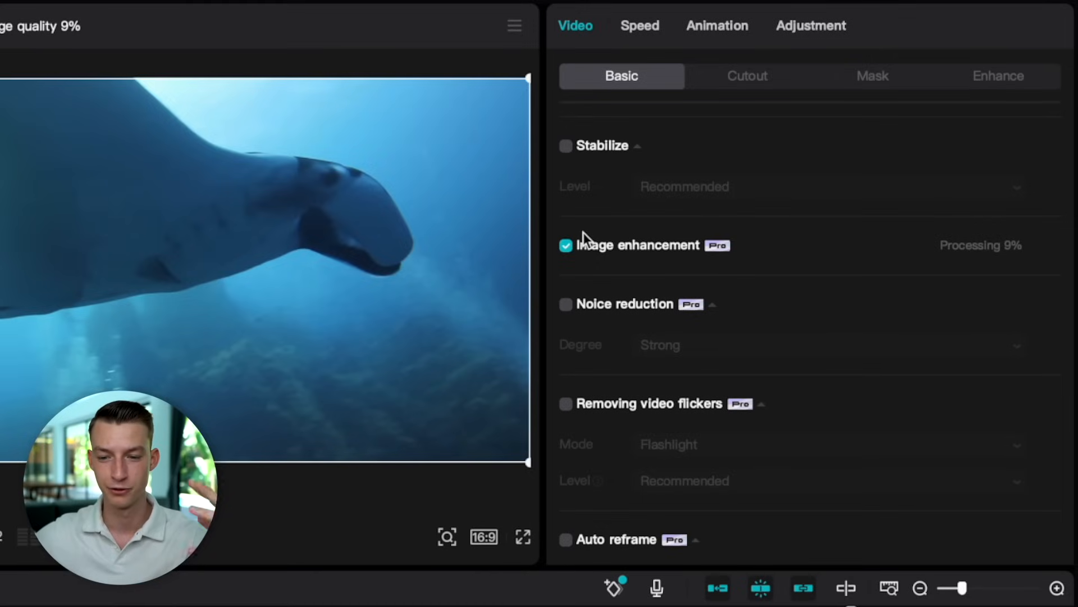
click(568, 246)
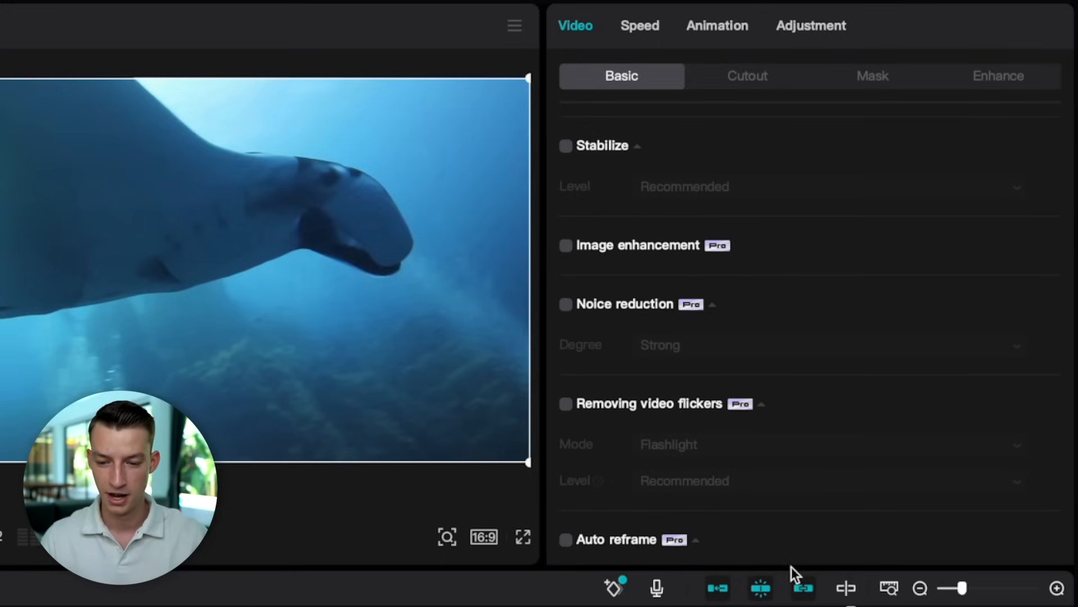
scroll(764, 397, down, 2)
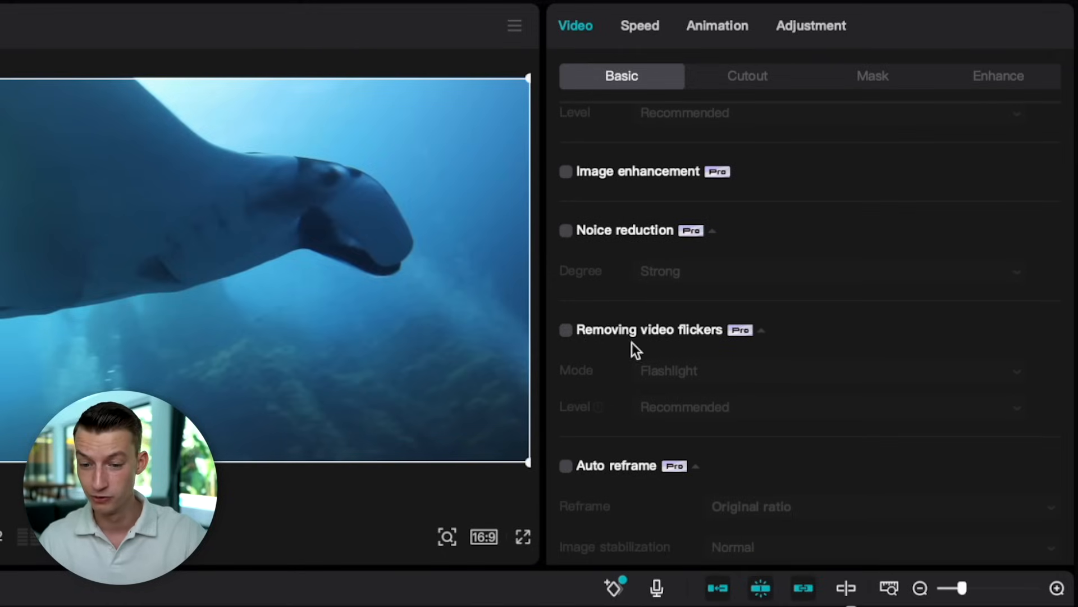
scroll(631, 342, down, 3)
scroll(631, 341, down, 3)
scroll(632, 342, down, 3)
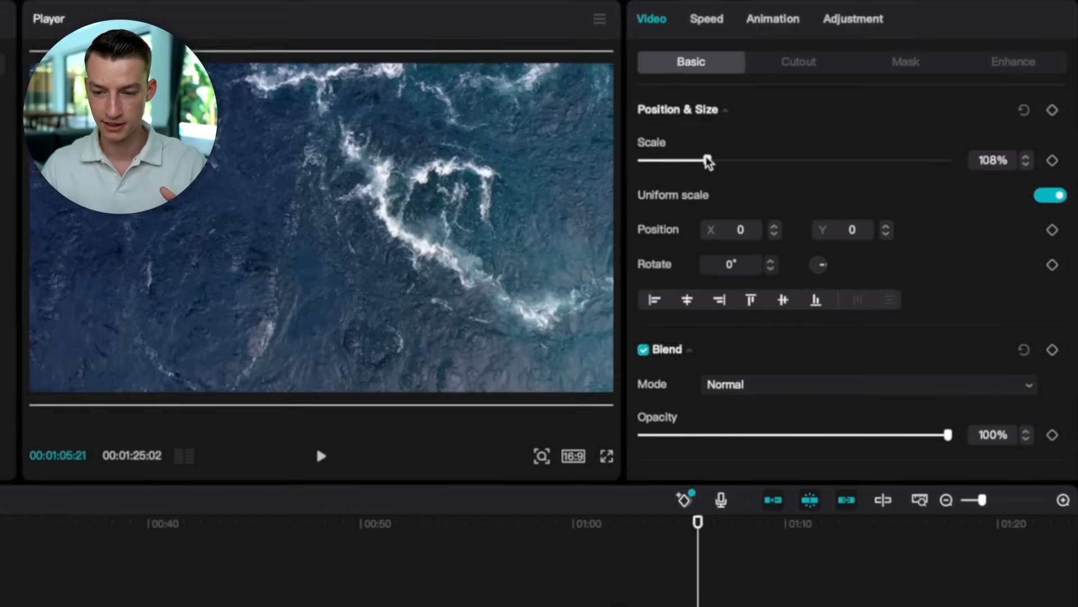
- Set the waves clip's scale to exactly 100%
double_click(992, 162)
text(9999)
key(BackSpace)
key(BackSpace)
key(BackSpace)
key(BackSpace)
text(100)
key(Return)
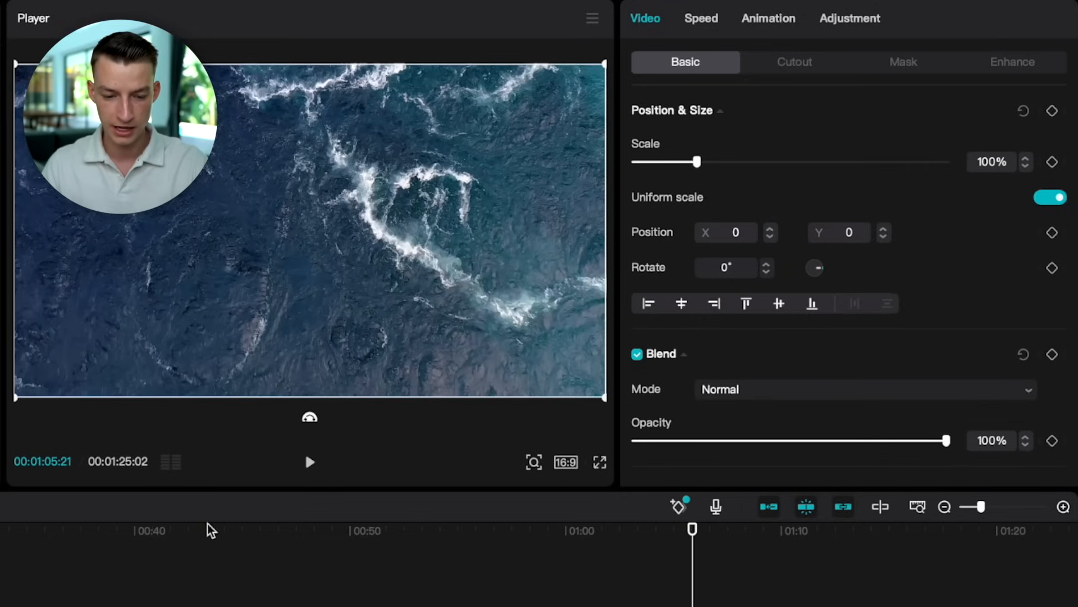
- Keyframe the aerial beach clip's scale from 107% at 00:00:00:00 to 166% at 00:00:18:02 for a slow zoom-in
drag(20, 528, 111, 443)
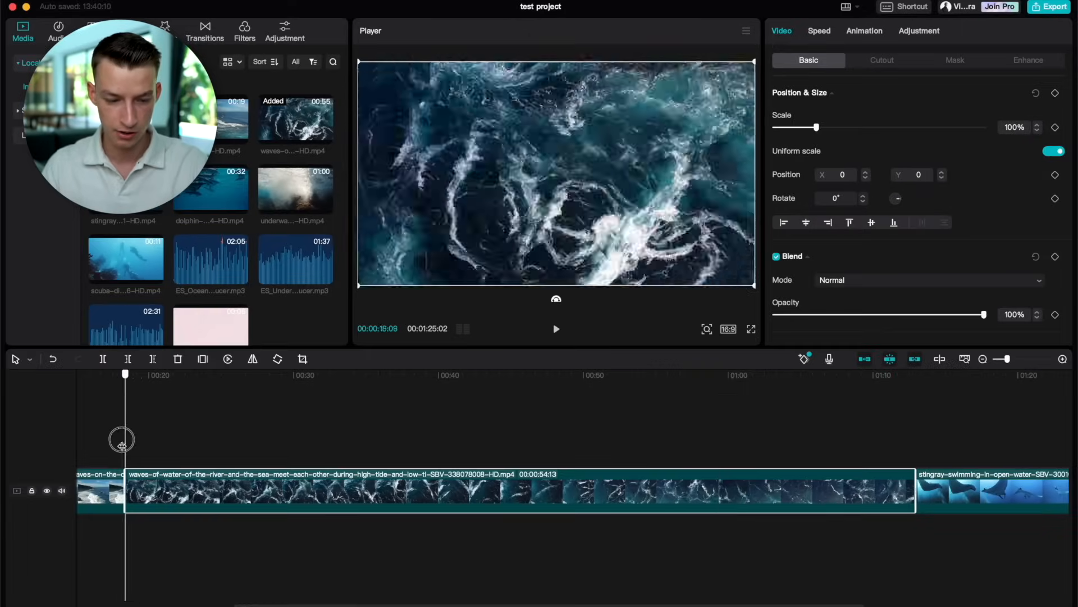
click(171, 505)
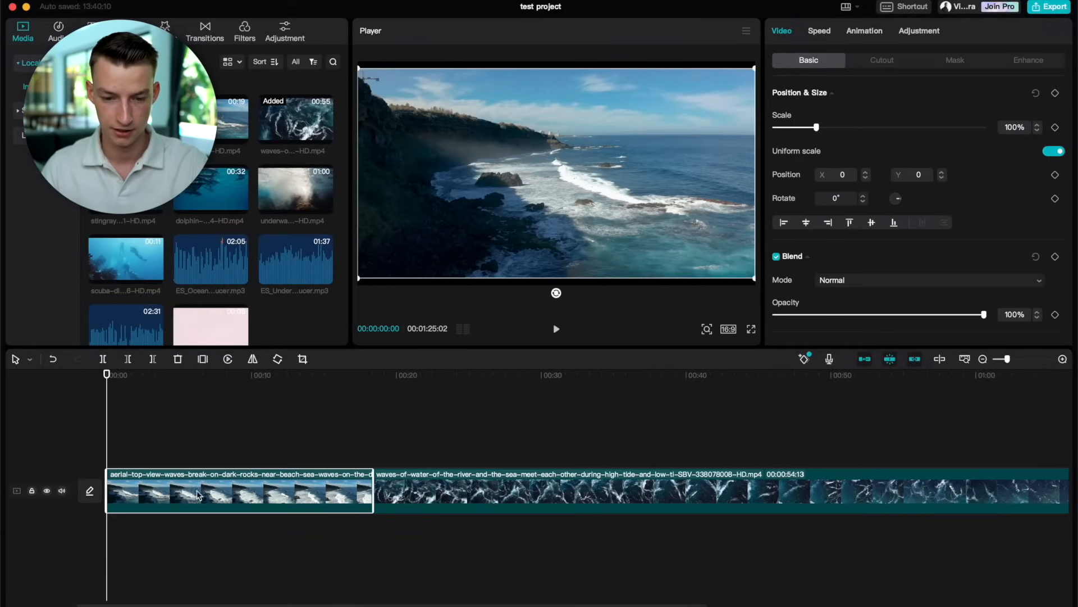
drag(753, 72, 759, 66)
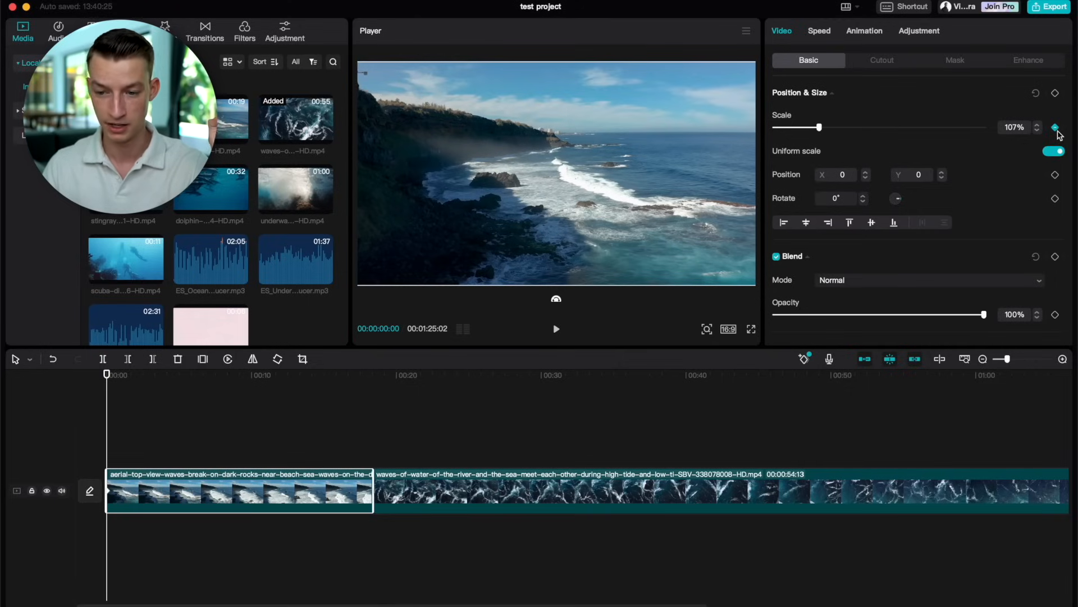
drag(287, 372, 369, 376)
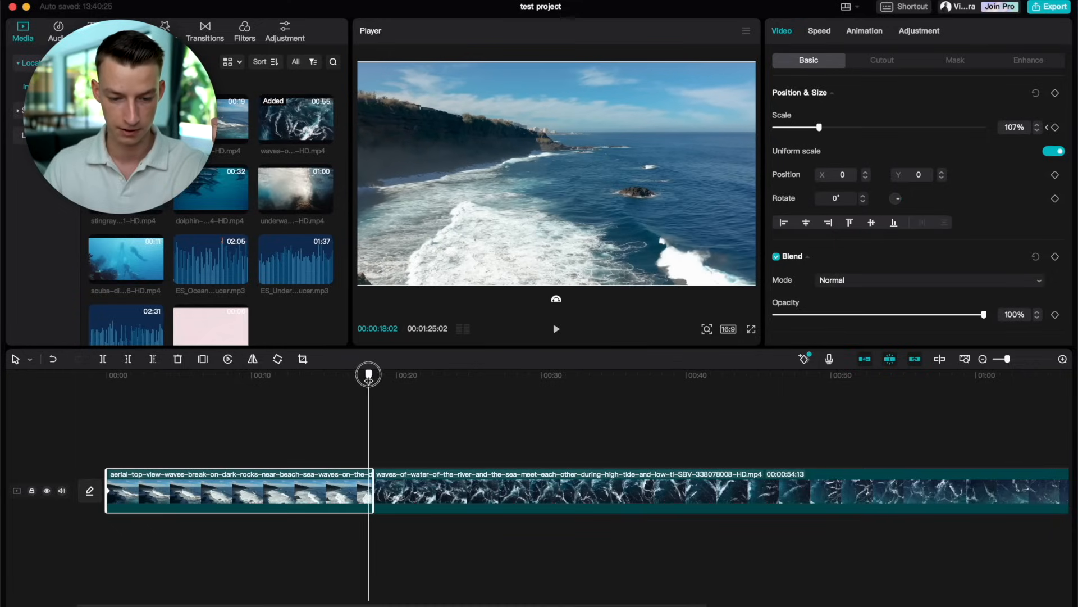
drag(820, 128, 847, 140)
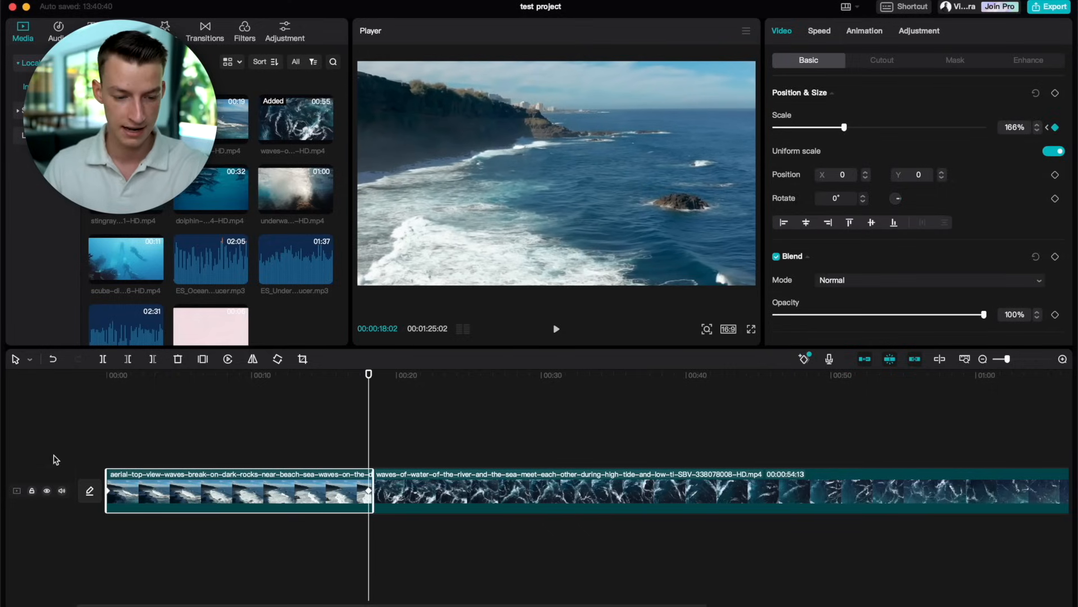
- Preview the keyframed zoom on the aerial beach clip and scrub back to 00:00:03:02
click(125, 378)
key(space)
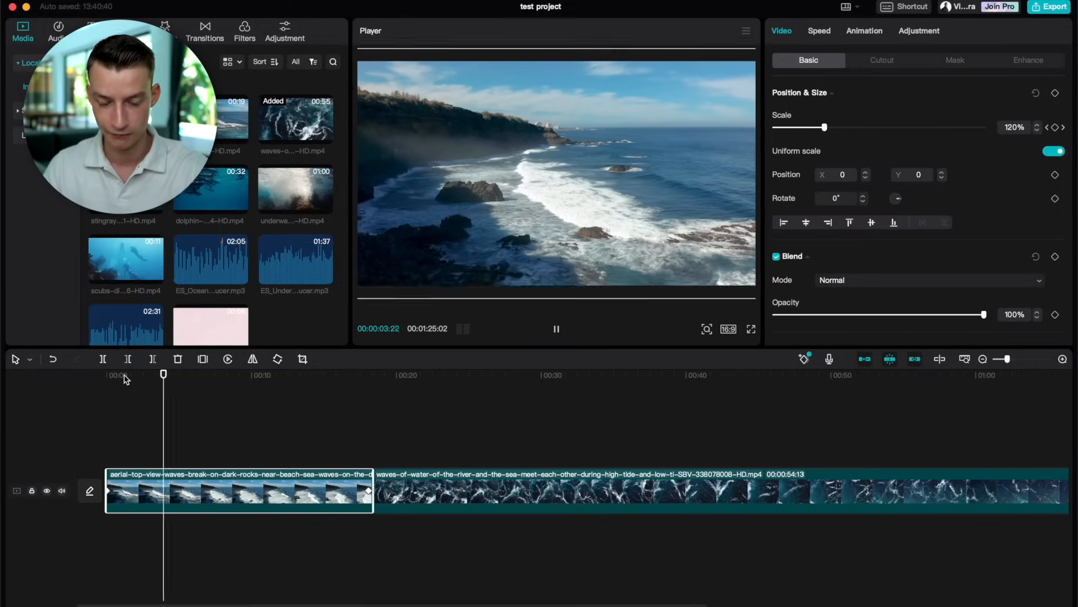
key(space)
key(space)
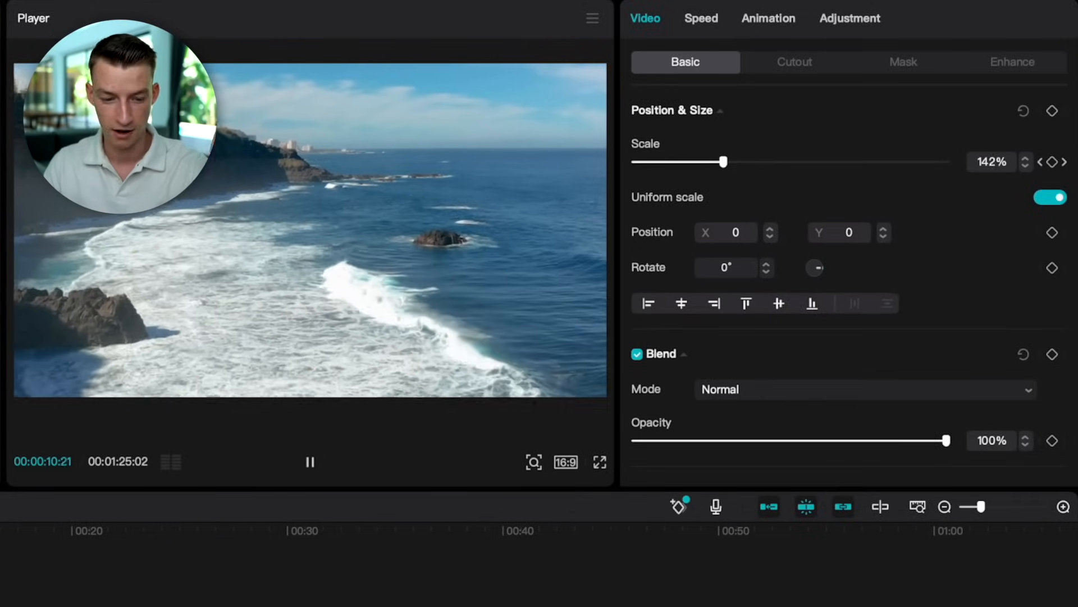
key(space)
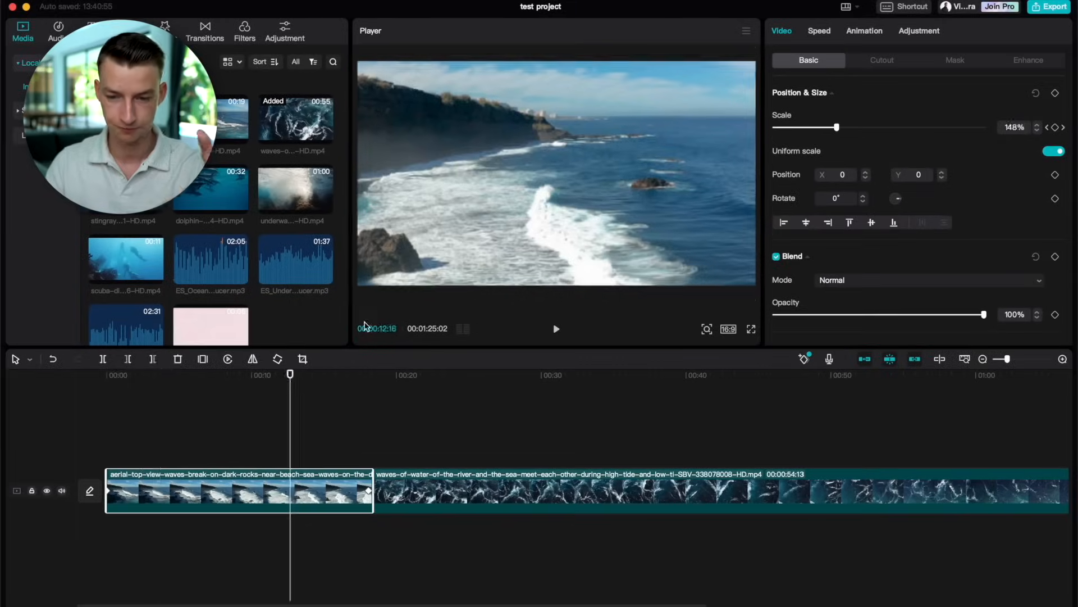
drag(337, 388, 149, 392)
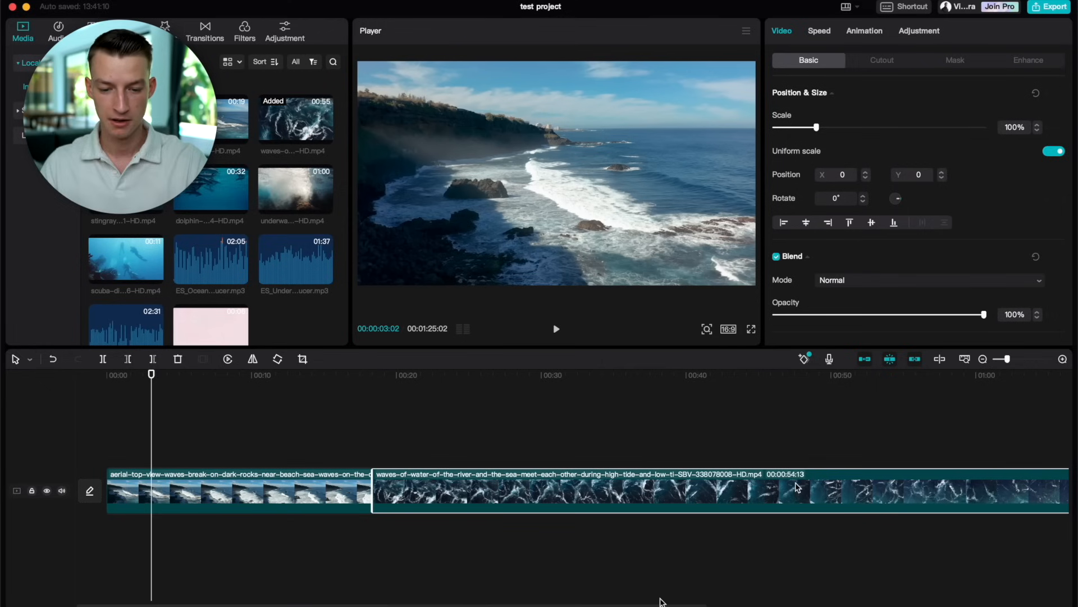
- Split the waves clip at about 00:00:30 using the Split tool
click(461, 380)
scroll(609, 453, down, 5)
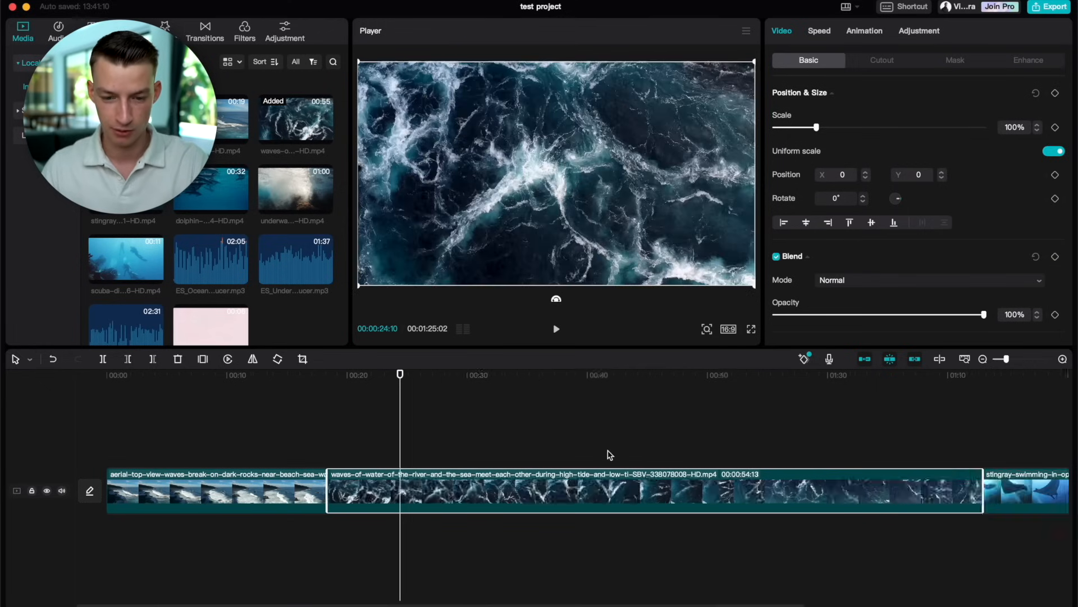
click(430, 382)
mouse_move(364, 382)
mouse_down()
mouse_move(440, 382)
mouse_move(352, 381)
mouse_move(446, 376)
mouse_move(348, 381)
mouse_up()
key(b)
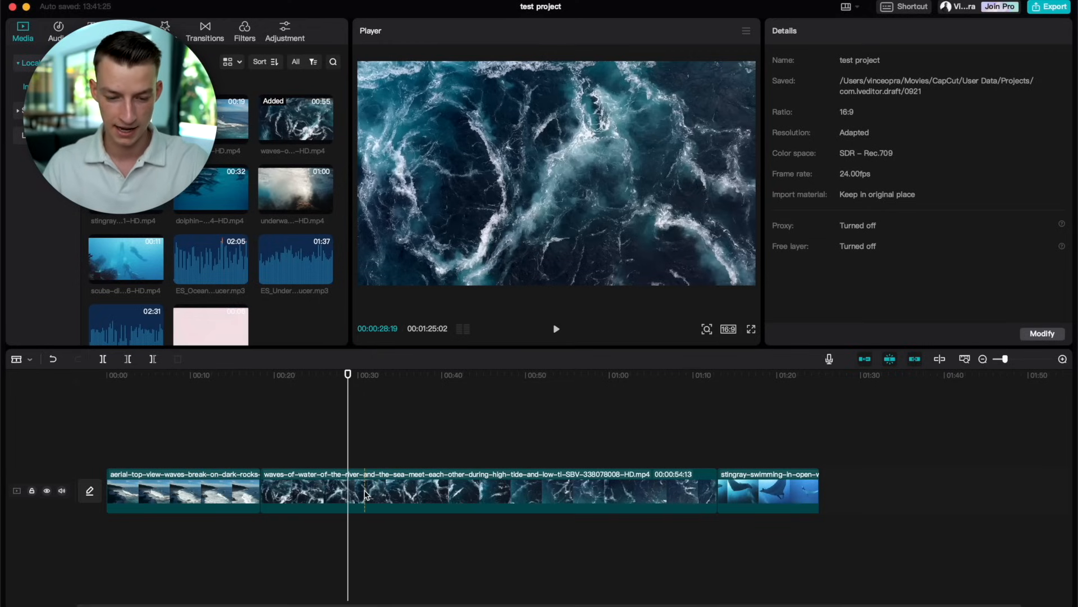
click(365, 494)
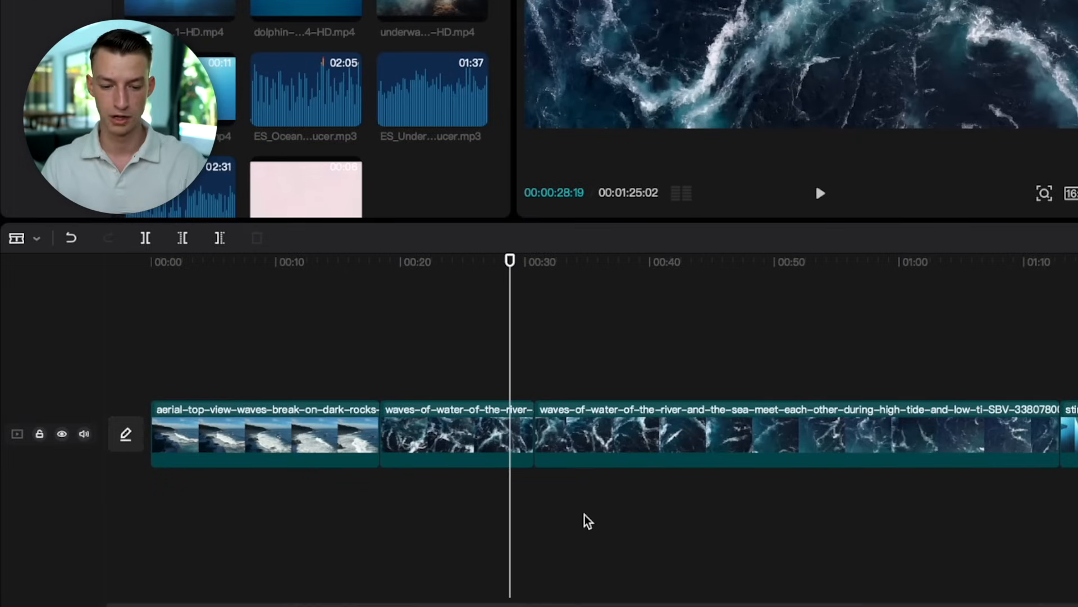
- Split the waves clip again at 00:00:56:03 and delete the section between the two cuts
drag(772, 264, 849, 400)
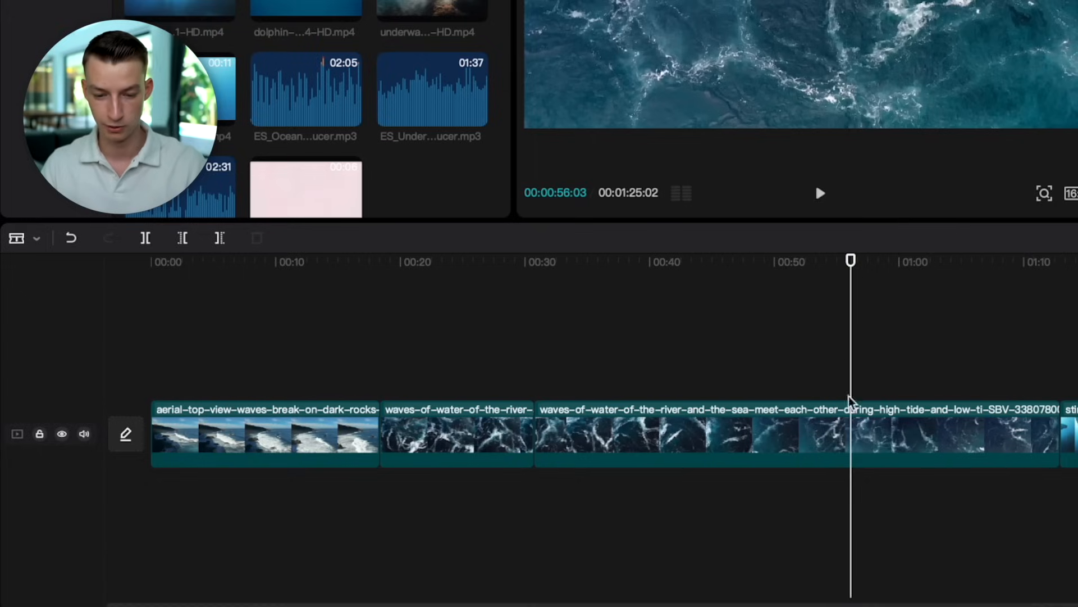
click(852, 436)
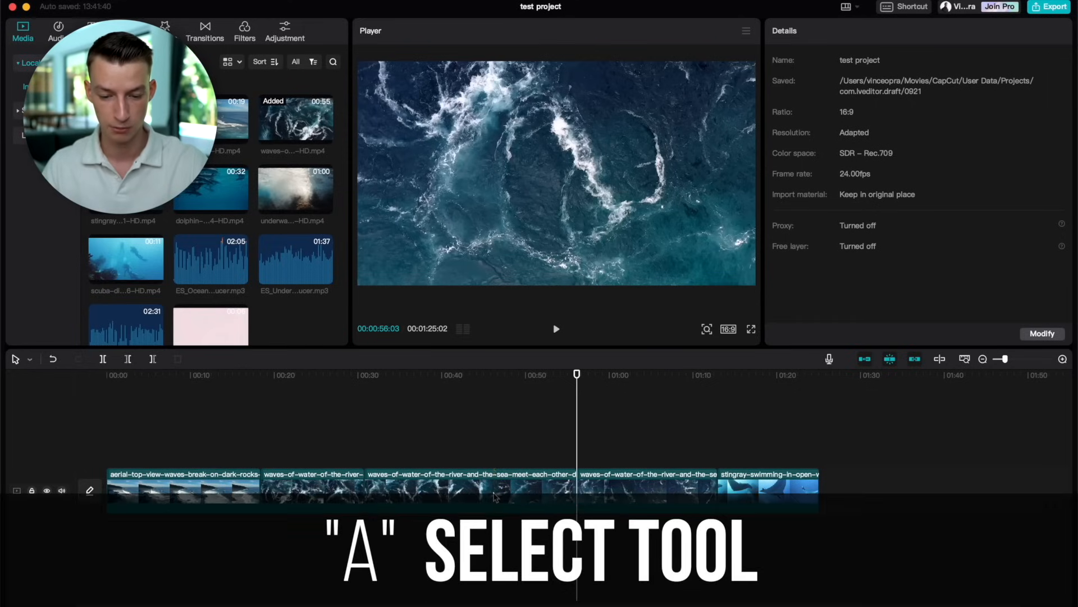
click(495, 497)
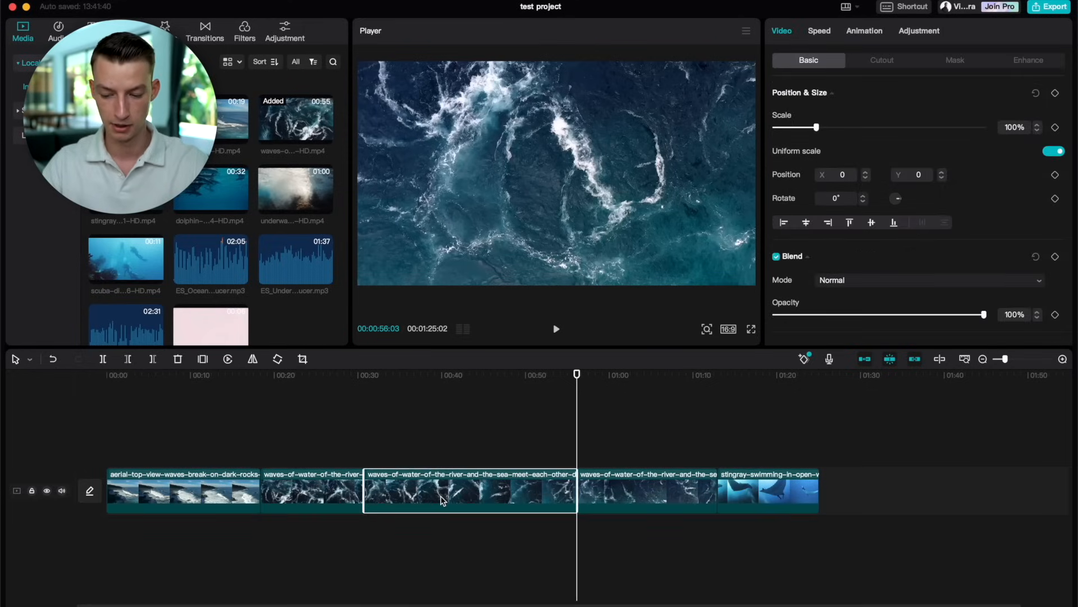
key(Delete)
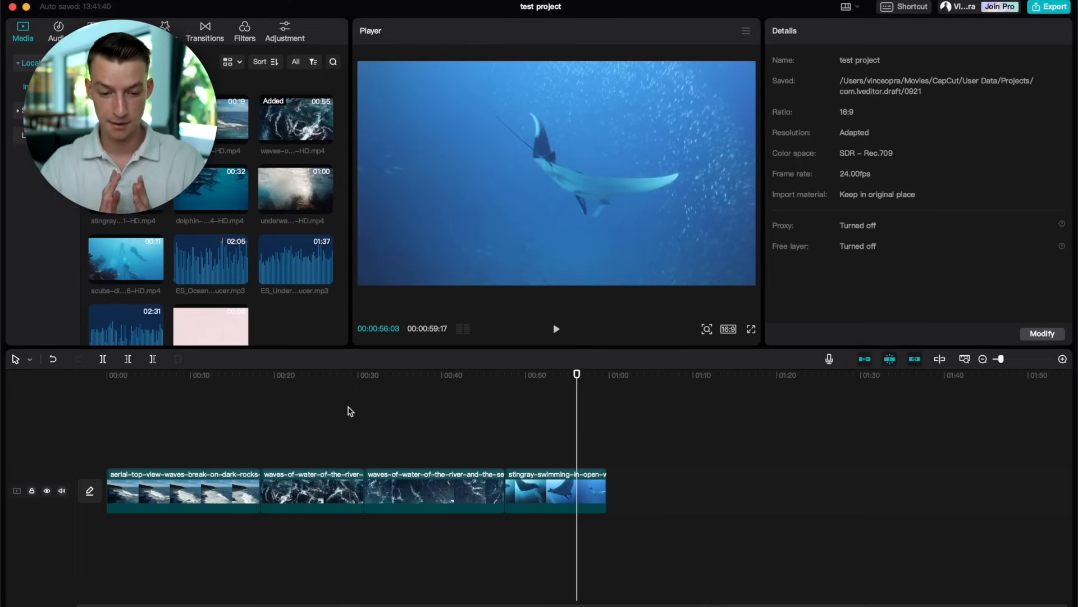
- Trim the end of the second waves clip back to about 00:00:37 and select the stingray clip
click(341, 380)
drag(328, 374, 410, 436)
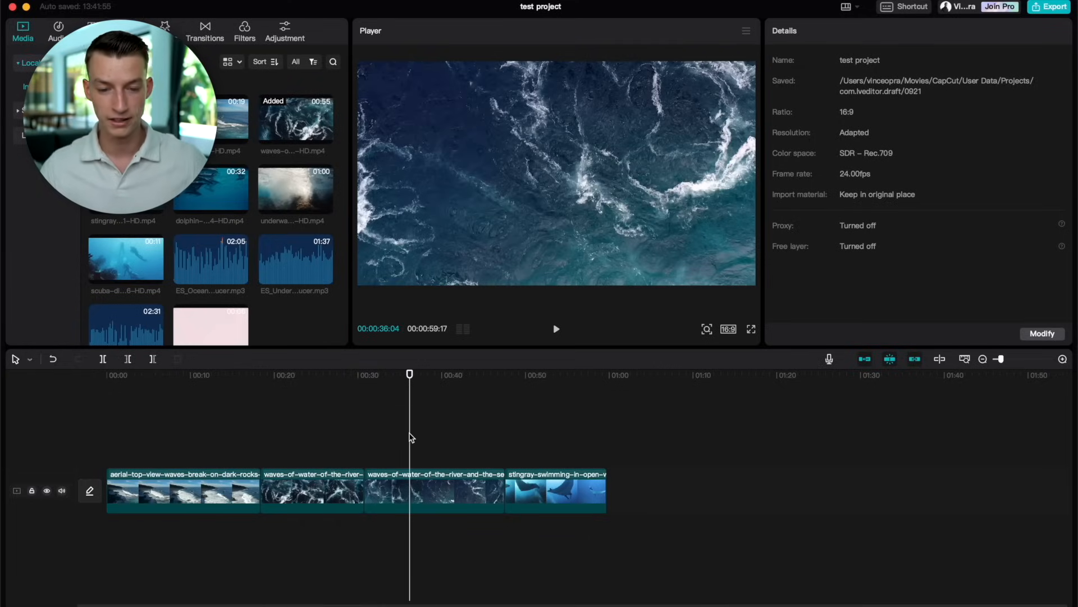
click(437, 497)
scroll(437, 497, up, 3)
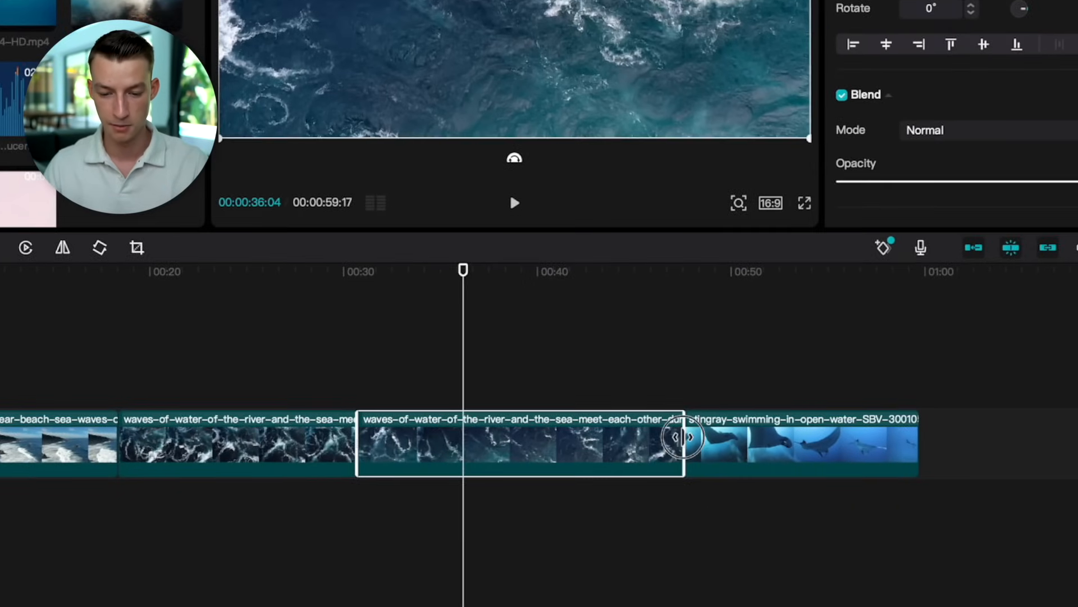
drag(683, 436, 487, 466)
click(635, 459)
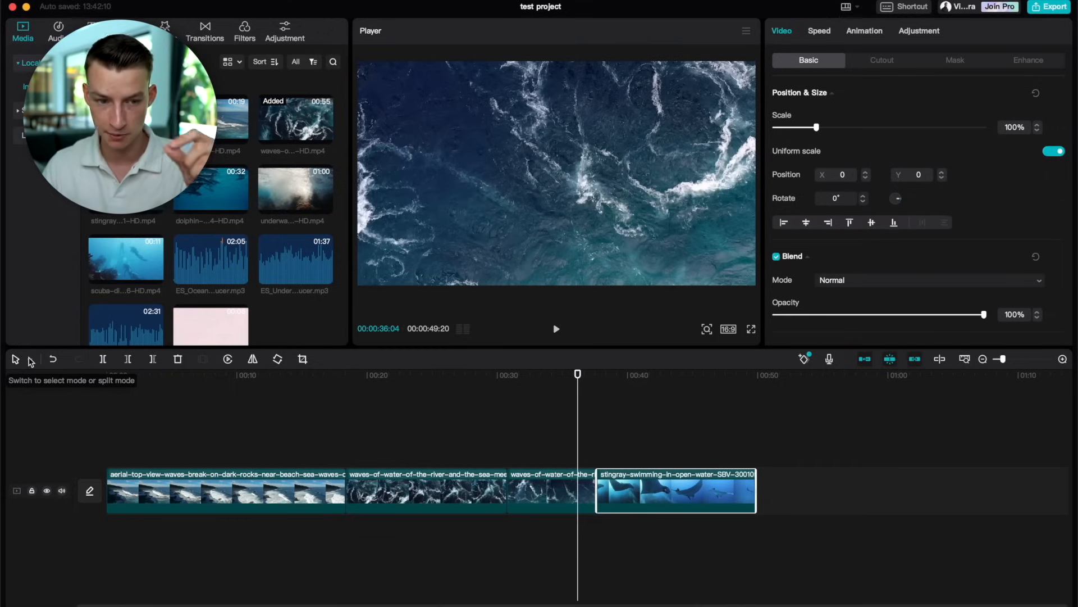
- Review the timeline pointer modes, keep Select mode, and examine the timeline shortcuts and available shortcut presets
click(30, 360)
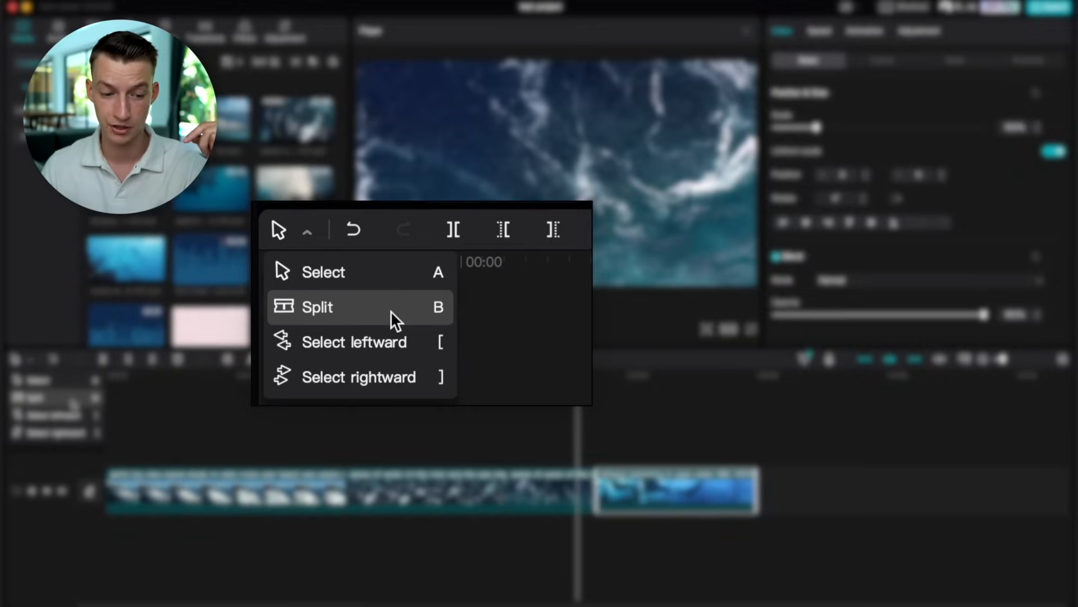
click(62, 381)
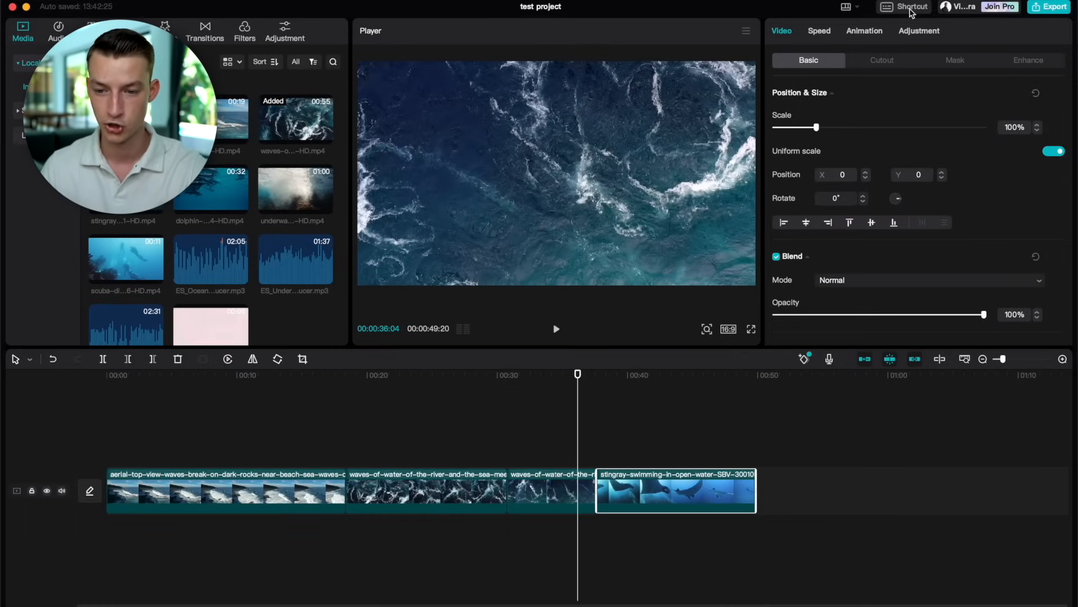
click(910, 9)
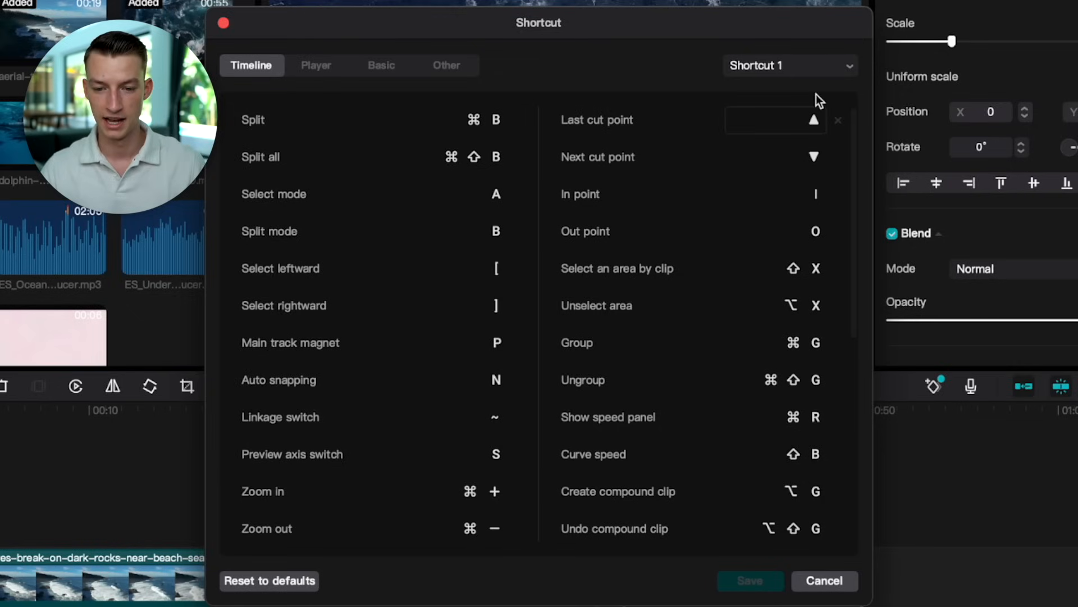
click(827, 67)
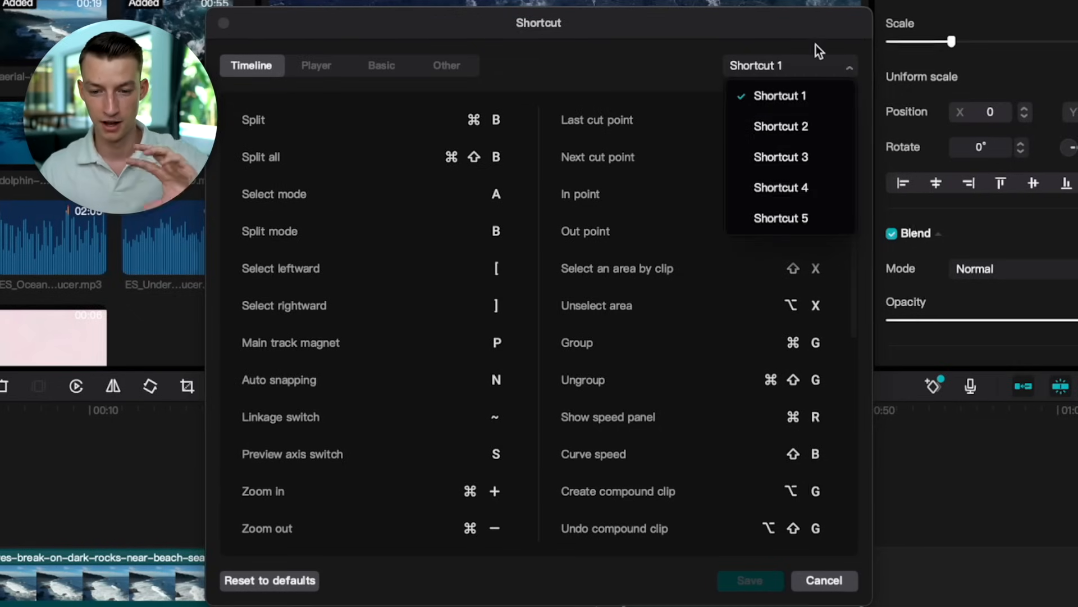
click(820, 67)
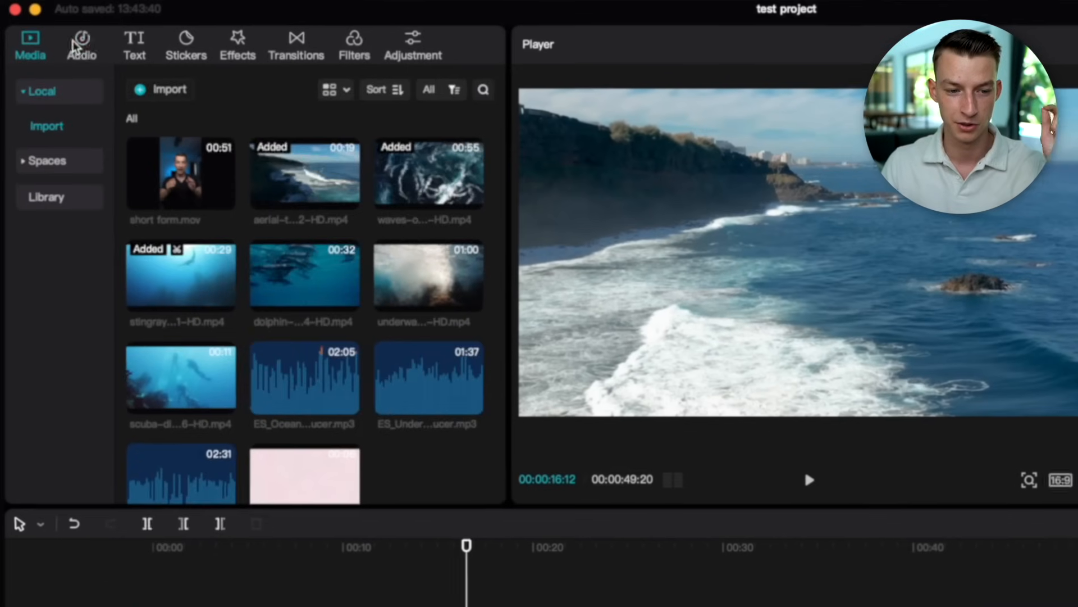
- Browse the built-in music library's Vlog track list
click(78, 47)
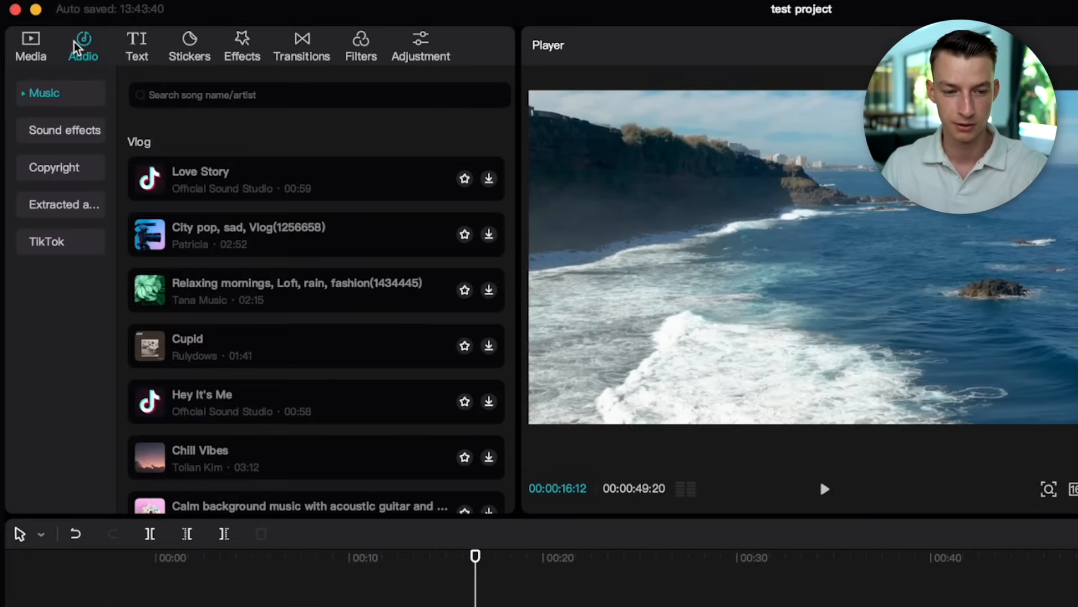
scroll(331, 368, down, 8)
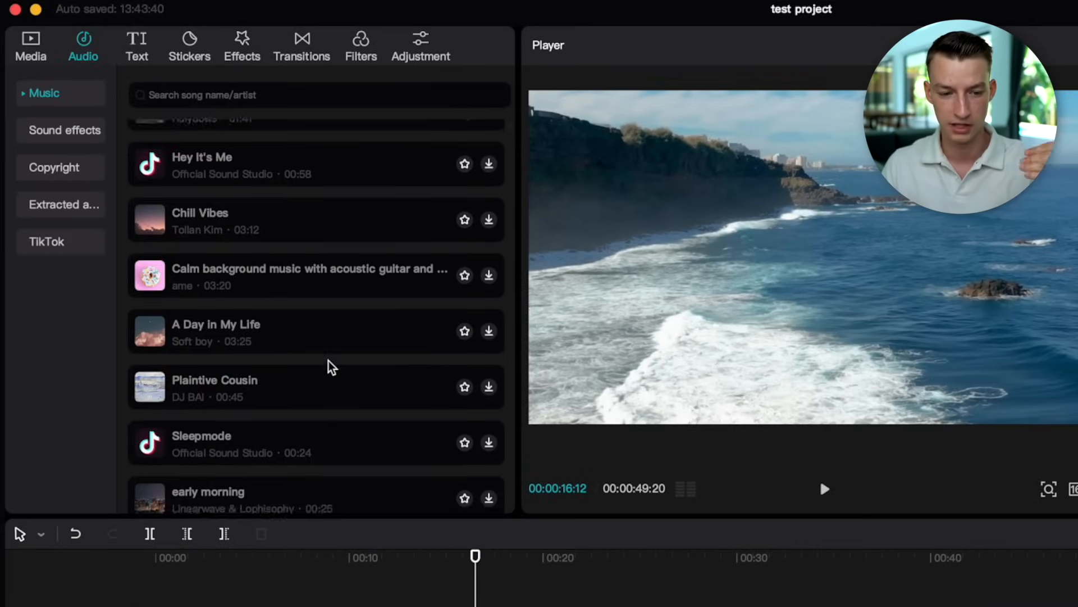
scroll(331, 368, down, 2)
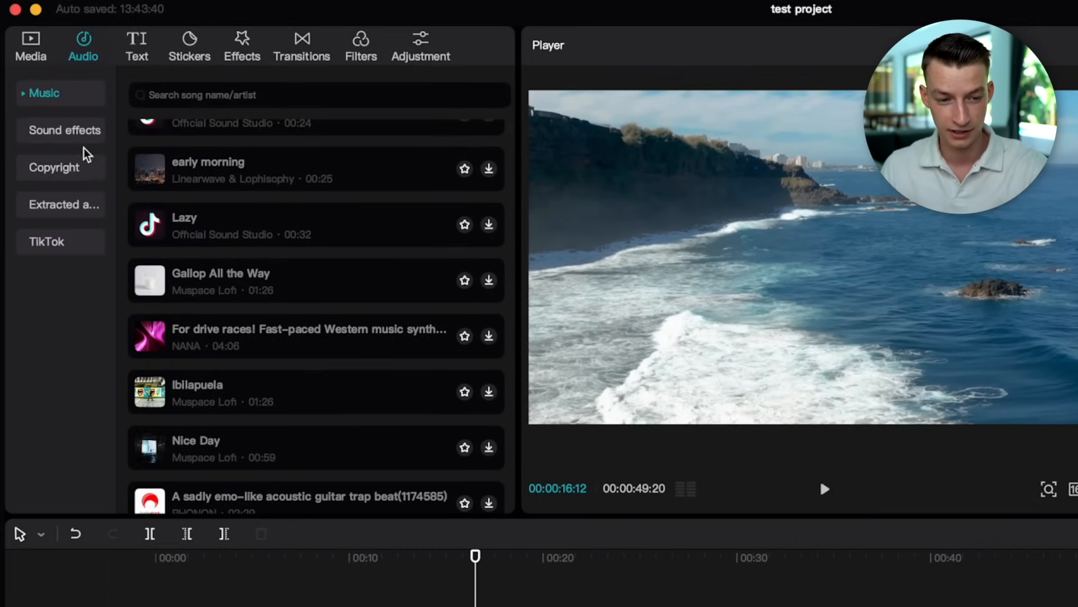
scroll(325, 229, up, 10)
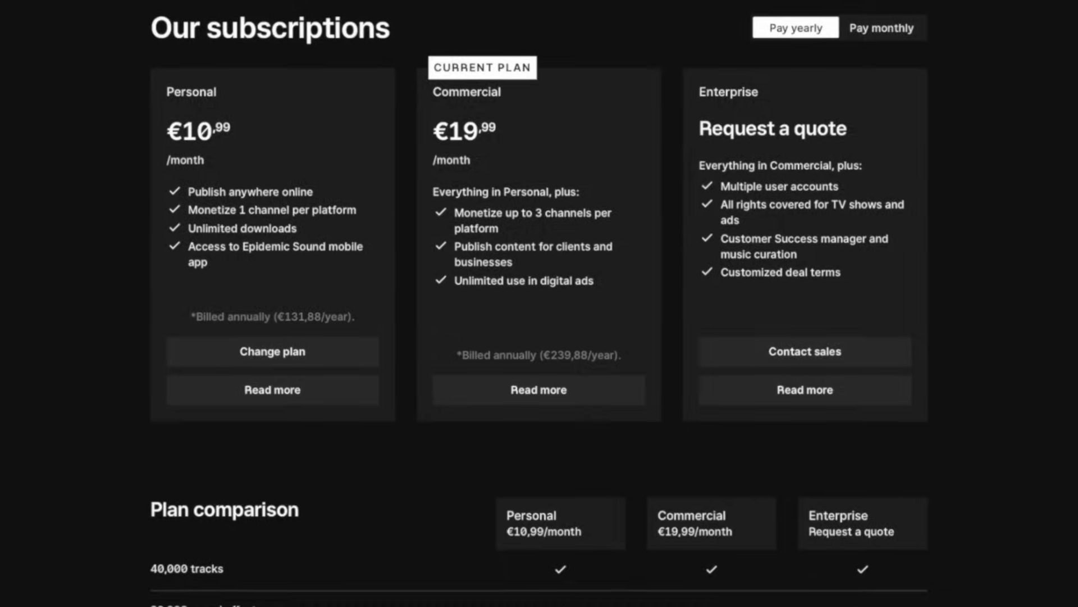
- On the Epidemic Sound website, examine the subscription plan comparison, the music genres and moods, and the sound effect categories
scroll(539, 303, down, 6)
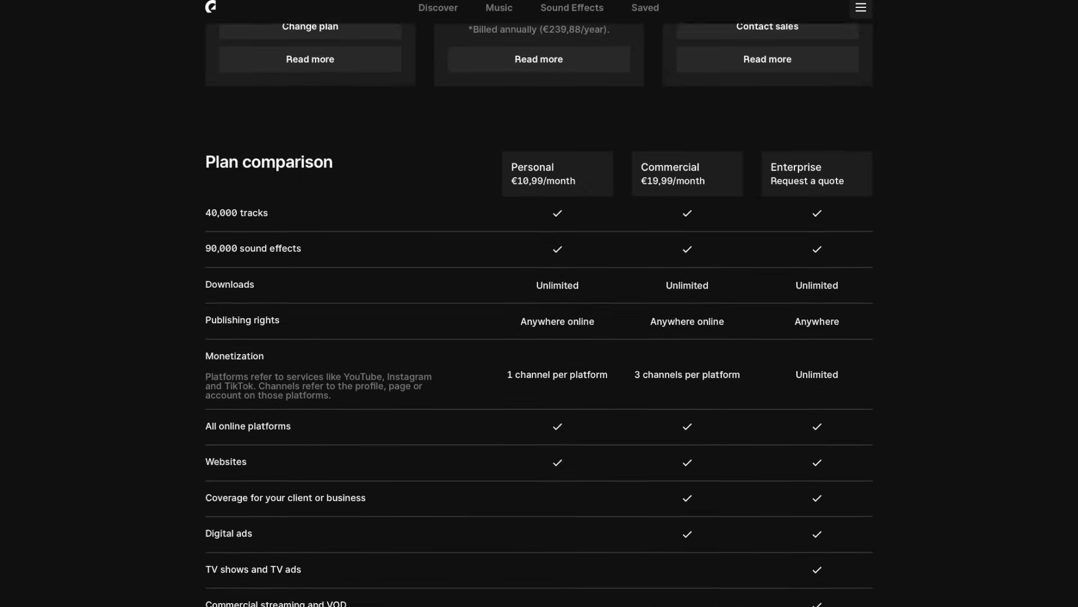
scroll(539, 303, down, 2)
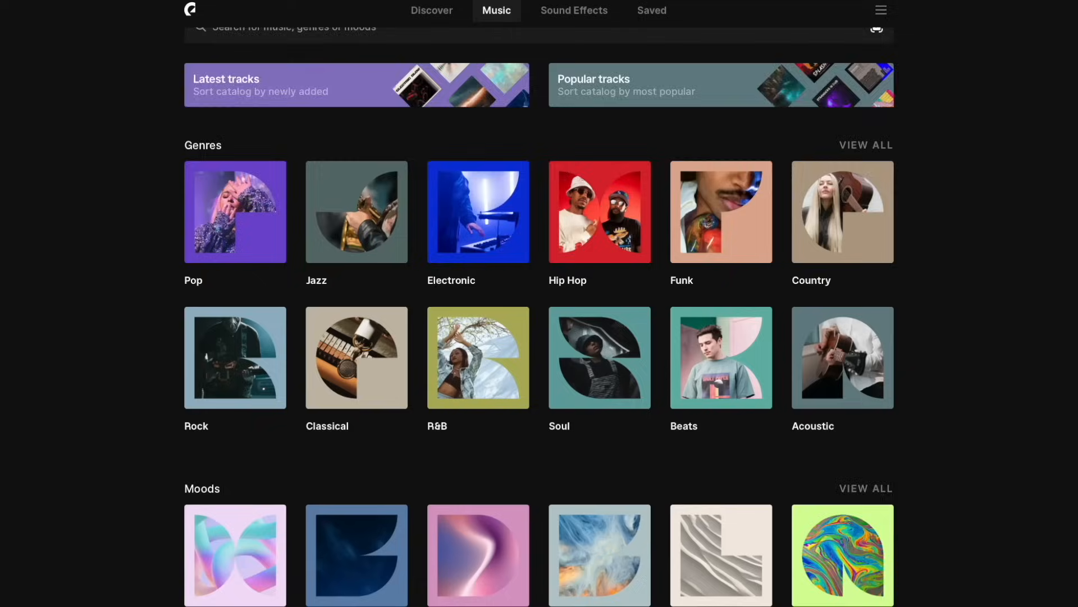
scroll(539, 304, down, 4)
scroll(539, 304, down, 2)
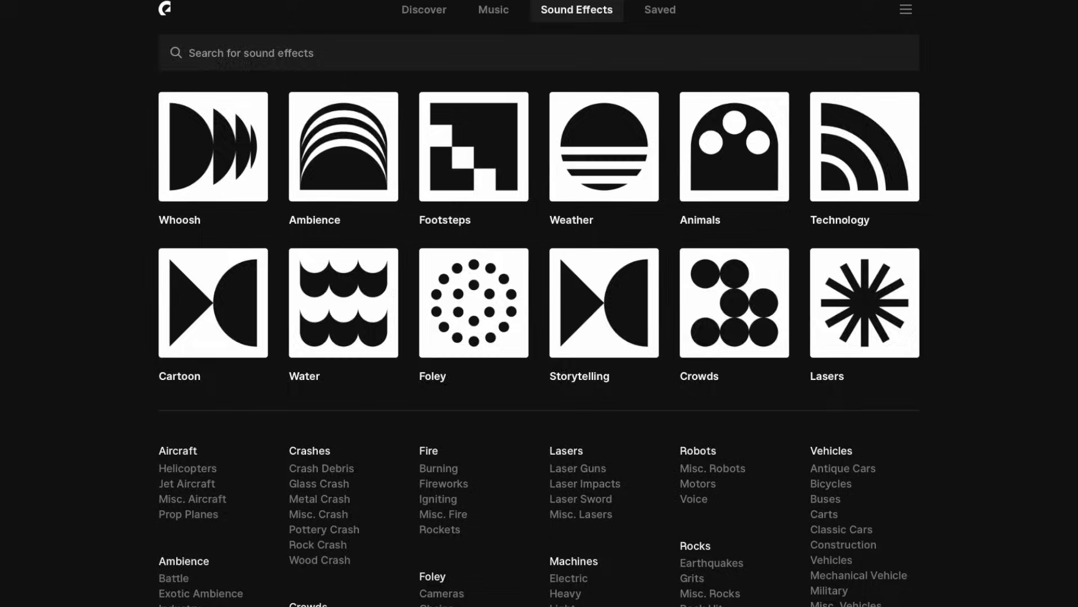
scroll(539, 303, down, 15)
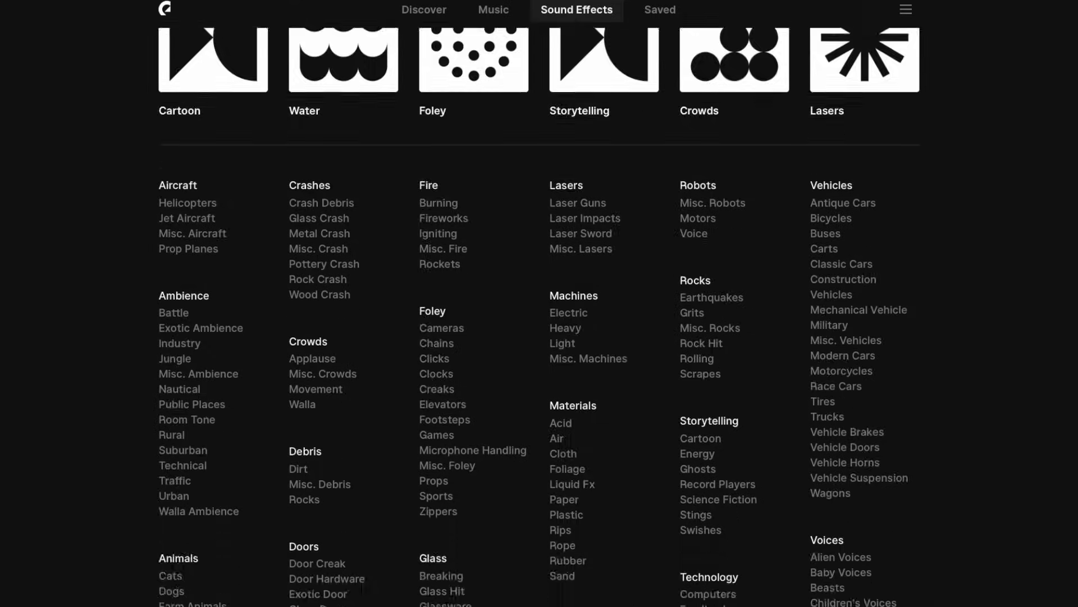
scroll(539, 303, down, 5)
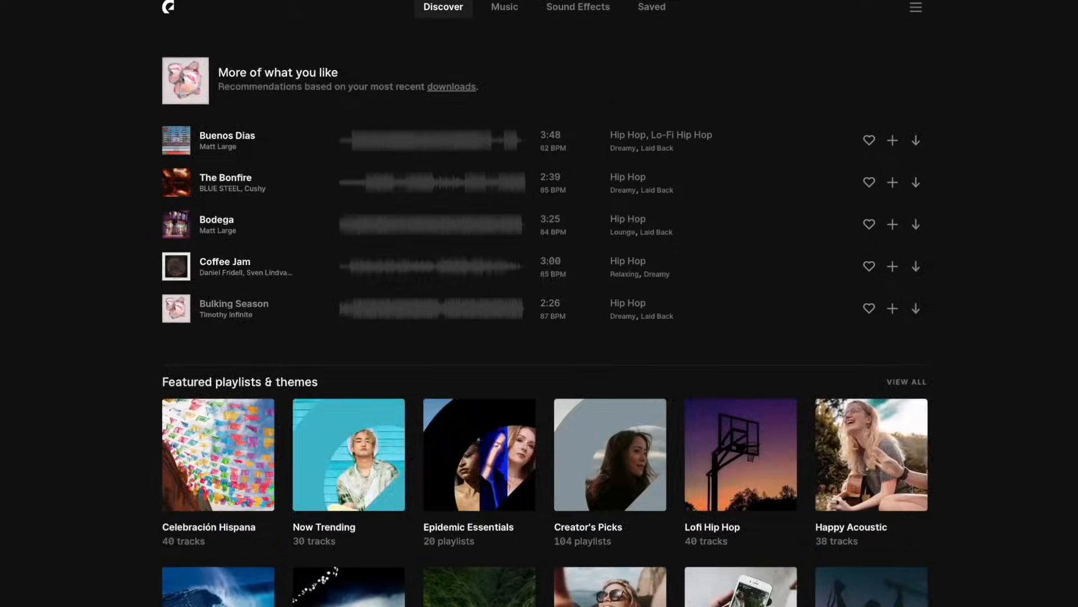
- Browse the Discover page down to Staff Picks, play the track Luz, and look through the Popular online music playlists
scroll(545, 314, down, 10)
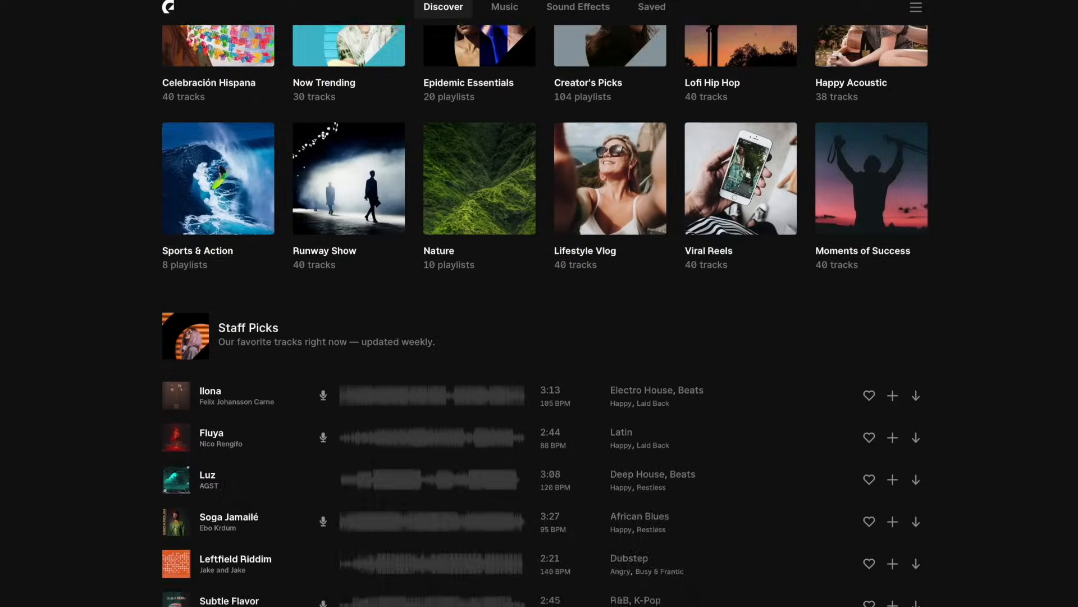
scroll(528, 300, down, 1)
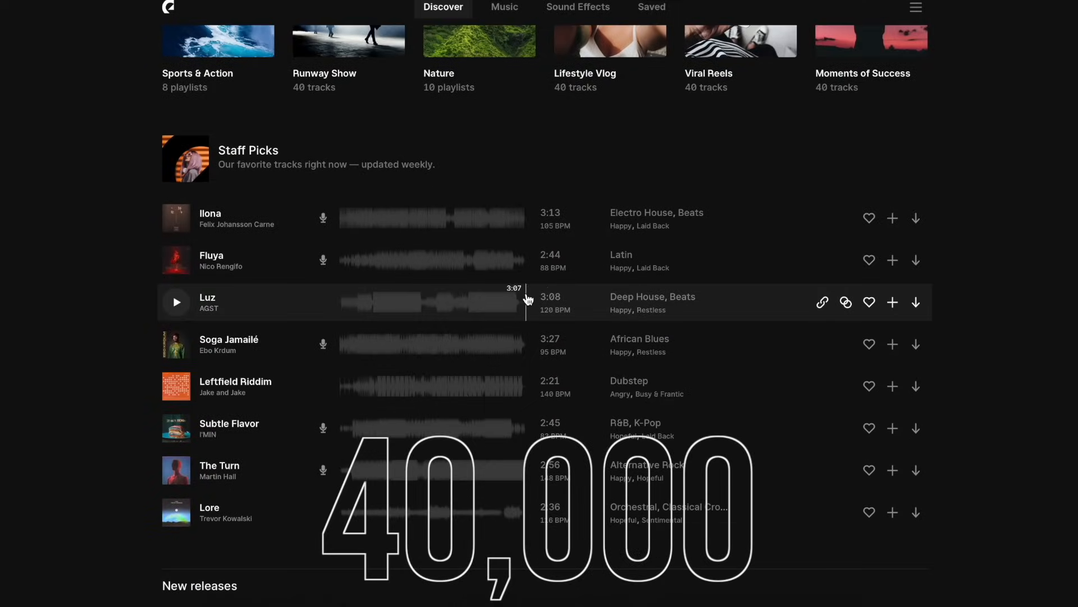
click(177, 304)
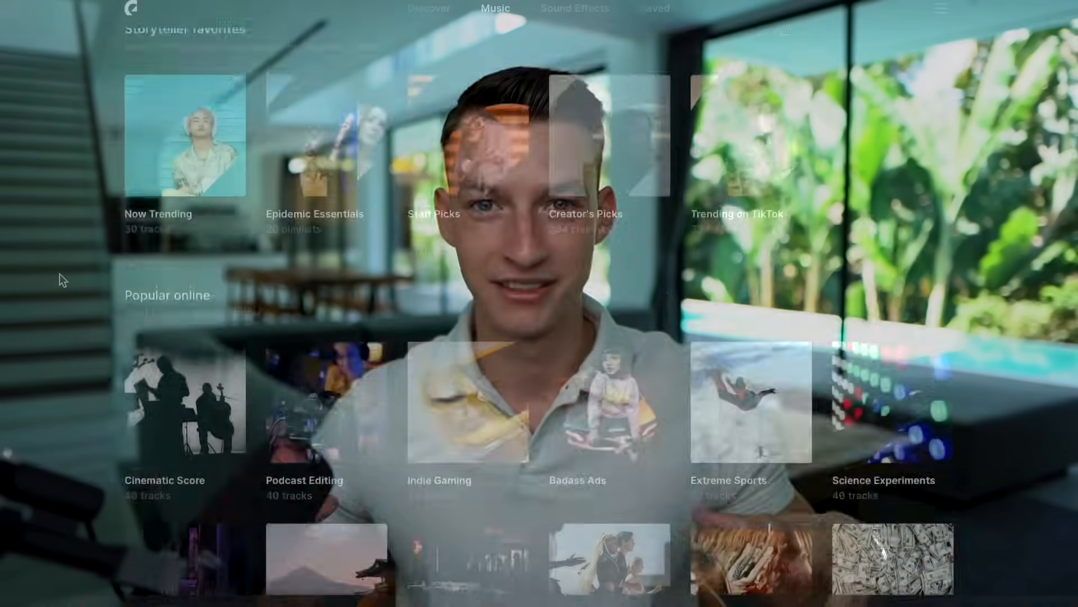
scroll(61, 279, down, 3)
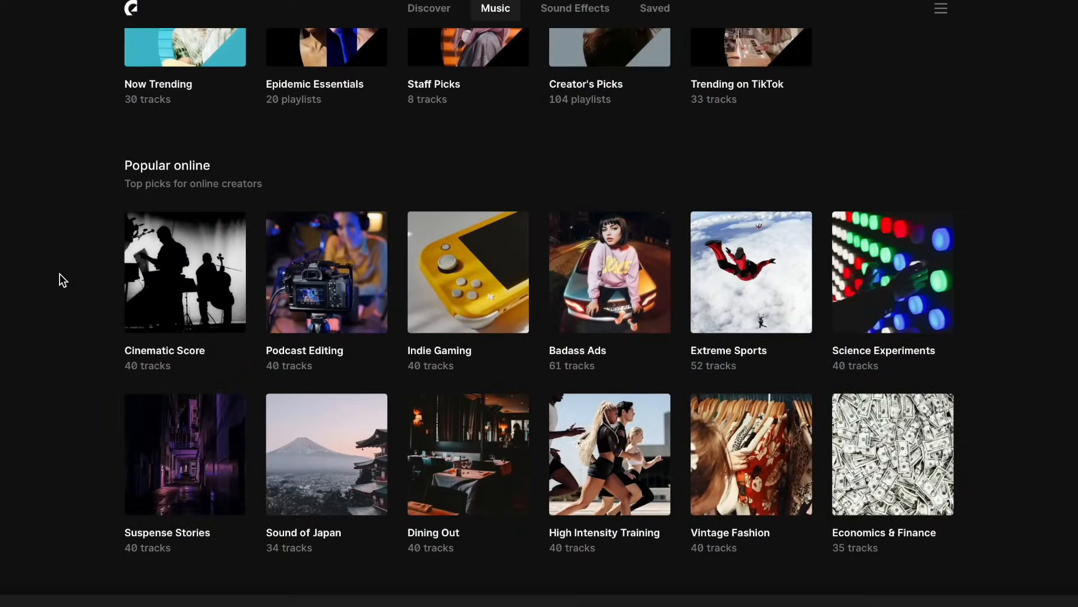
click(164, 286)
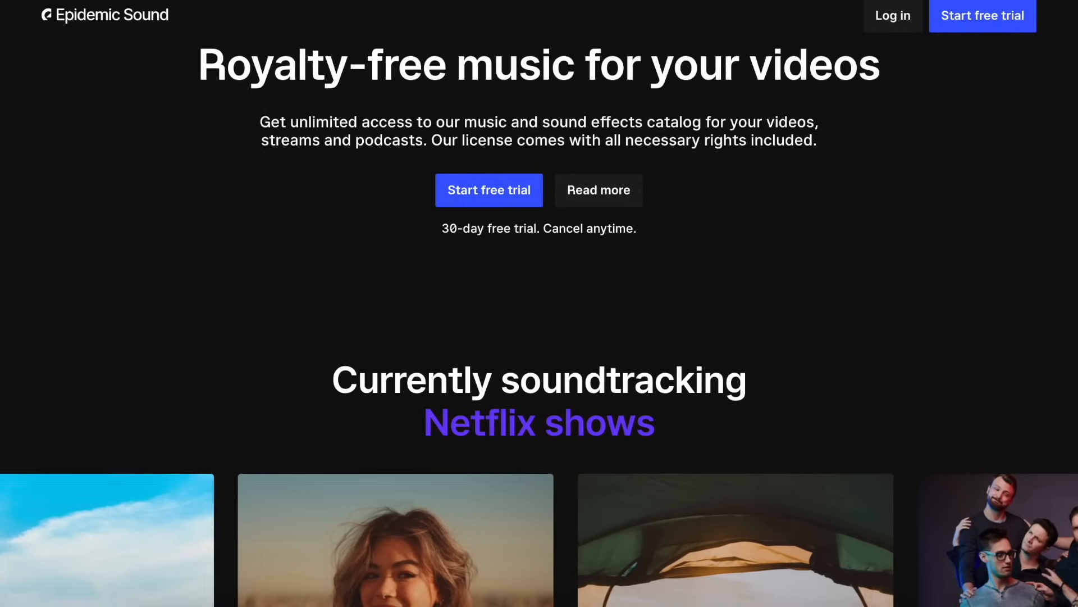
- Look through the Epidemic Sound homepage, from the free trial offer past the featured creators and brands
scroll(540, 303, down, 3)
scroll(539, 303, down, 10)
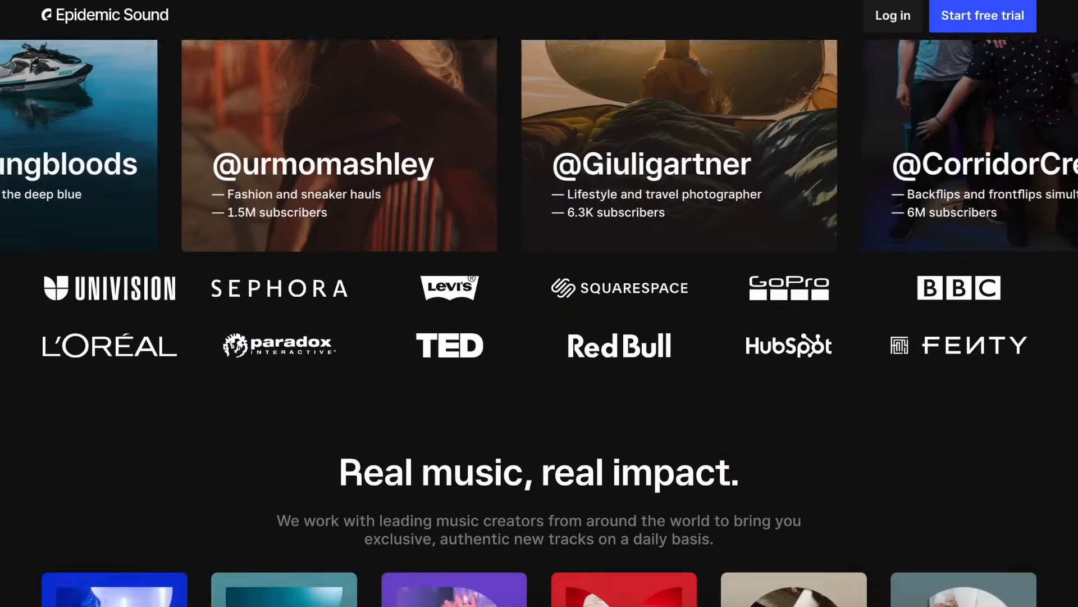
scroll(539, 303, down, 10)
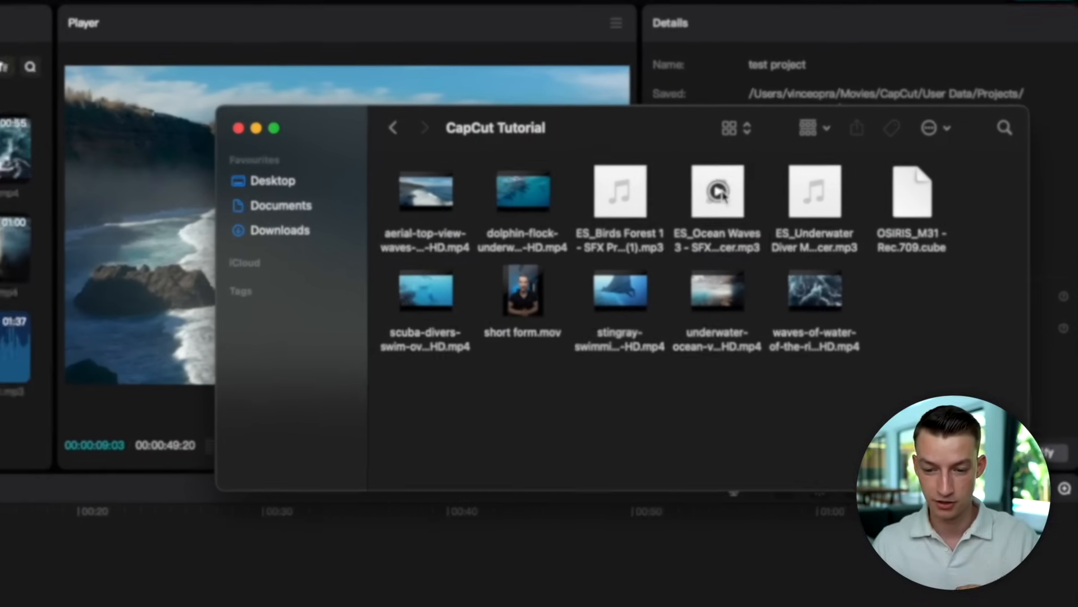
- Add the ES_Underwater Diver Movement And Breaths audio from the CapCut Tutorial folder below the video clips and move it near the timeline's start
drag(804, 200, 228, 537)
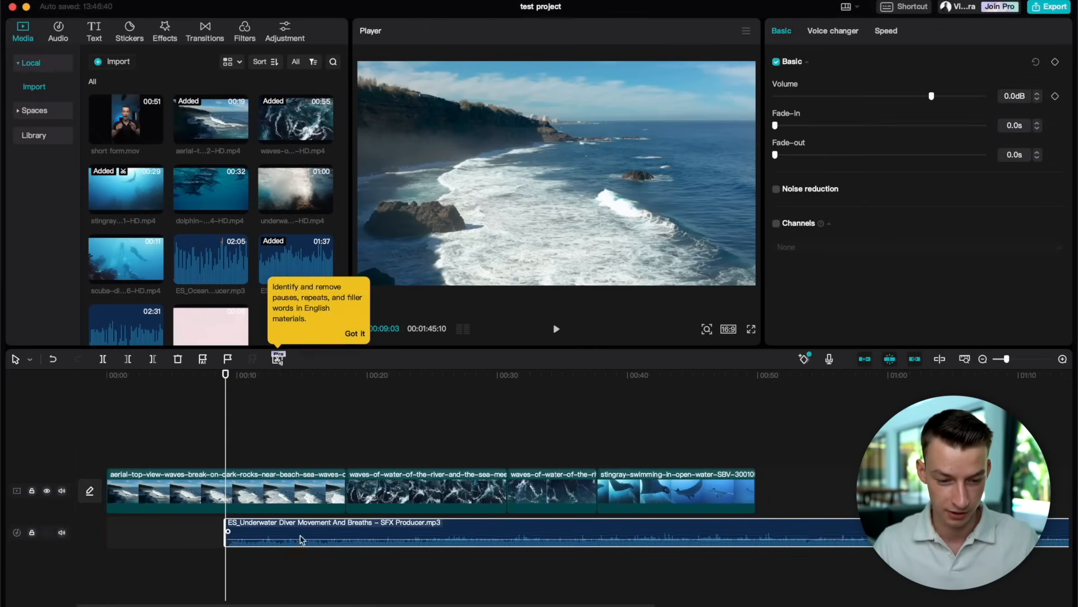
drag(327, 524, 261, 549)
mouse_move(183, 530)
mouse_down()
mouse_move(168, 527)
mouse_move(174, 536)
mouse_up()
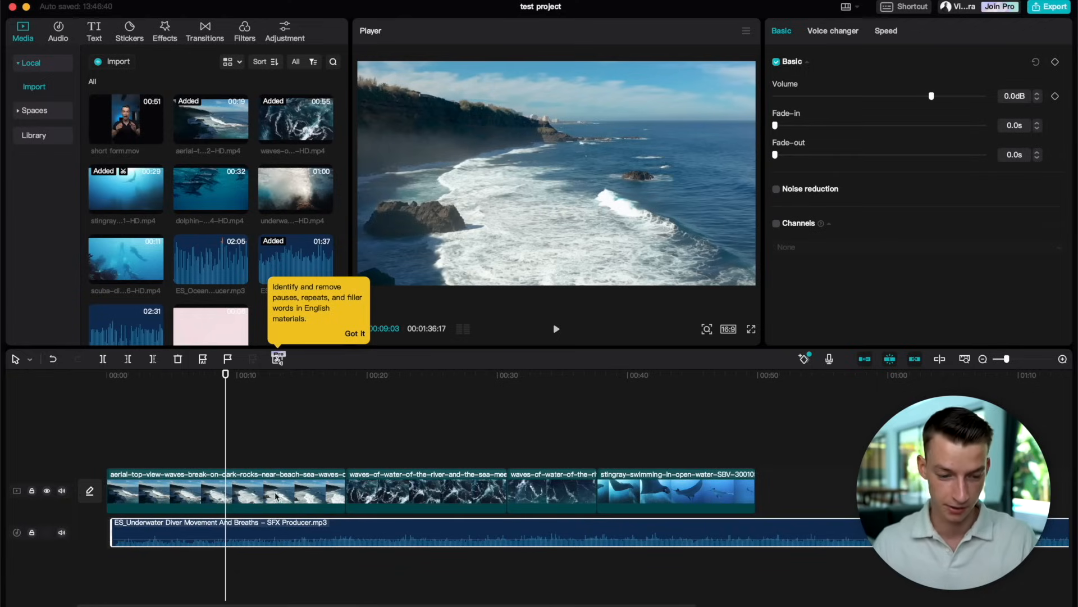
- Lower the underwater diver audio clip's volume to -26.7 dB
click(262, 514)
click(264, 525)
drag(281, 542, 280, 540)
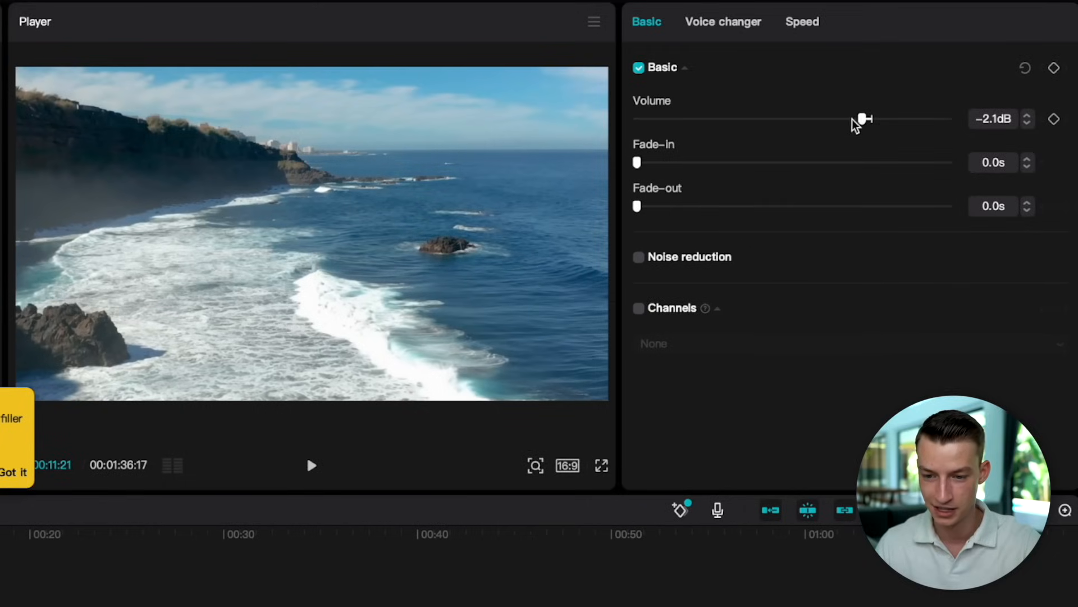
drag(855, 122, 765, 128)
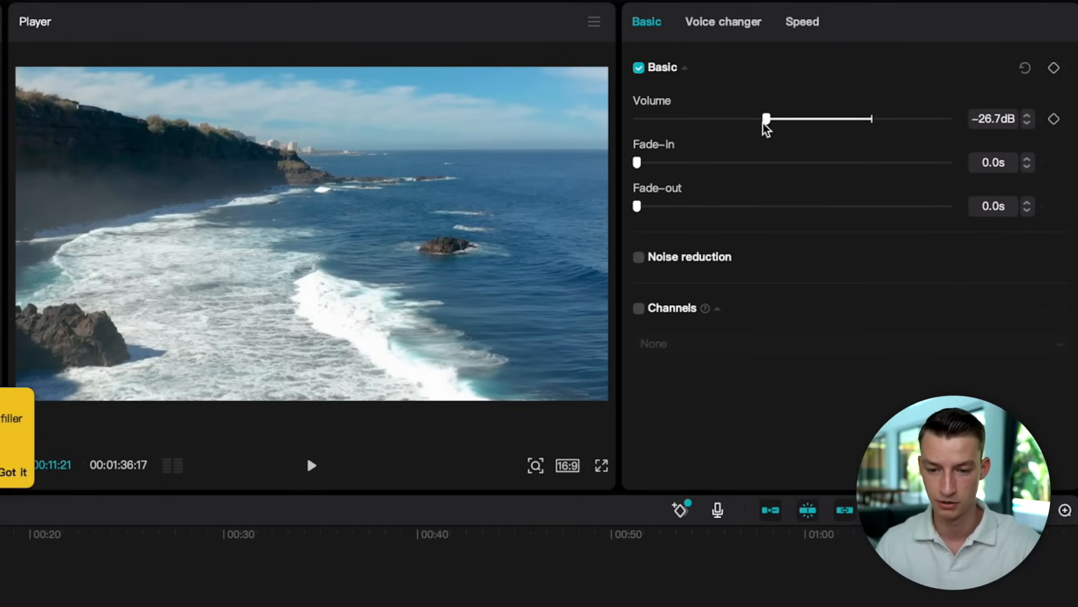
- Set the underwater diver audio clip's fade-in to 3.3 s and its fade-out to 3.1 s
drag(638, 162, 773, 160)
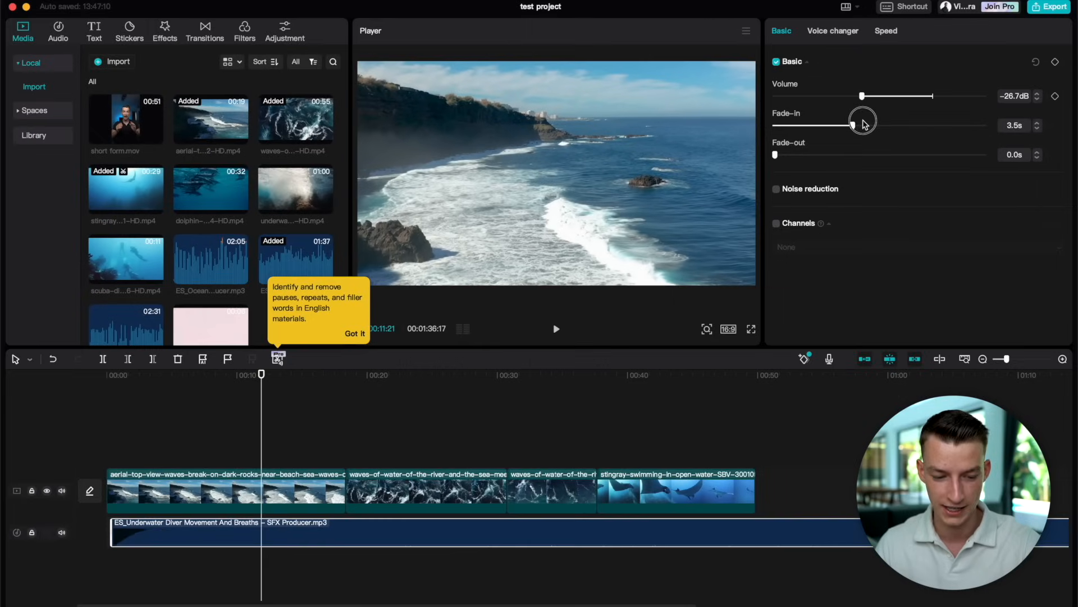
mouse_move(865, 123)
mouse_down()
mouse_move(879, 119)
mouse_move(848, 127)
mouse_up()
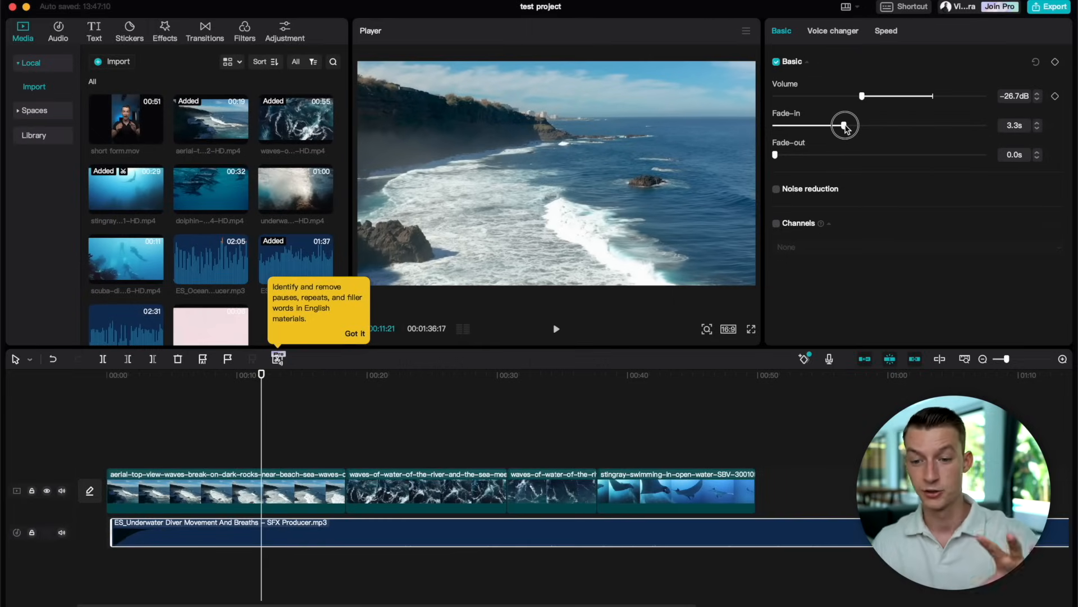
drag(775, 154, 955, 155)
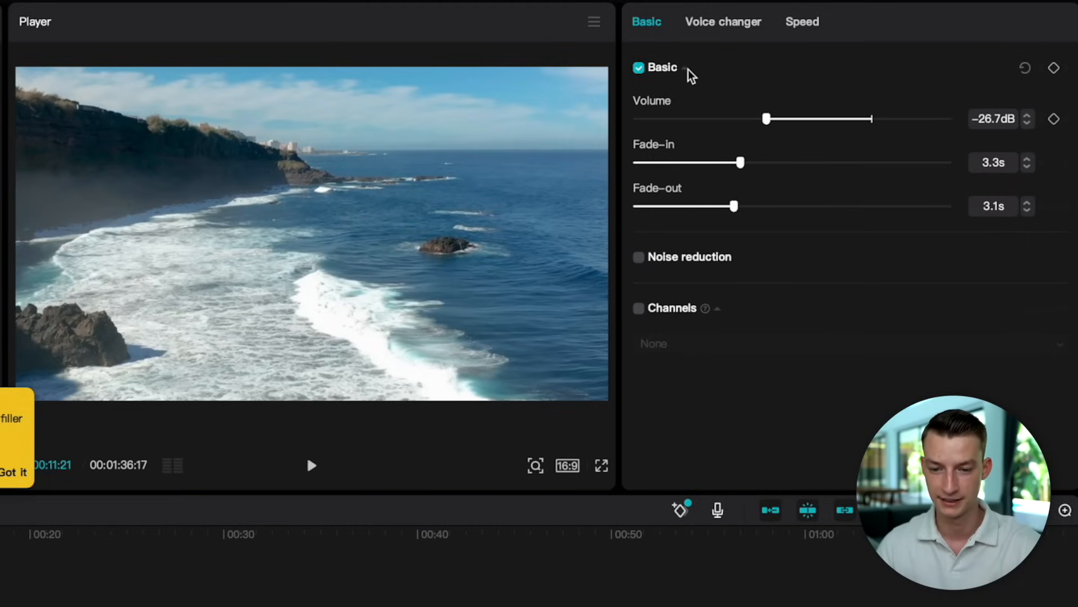
- Examine the voice character and speed settings available for the underwater diver audio clip
click(753, 24)
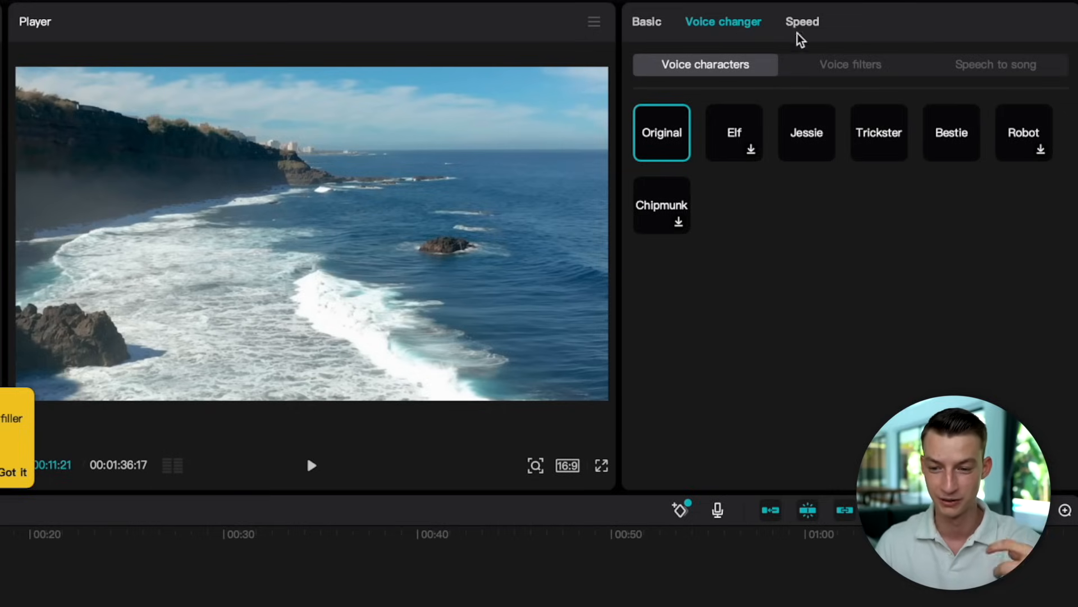
click(811, 27)
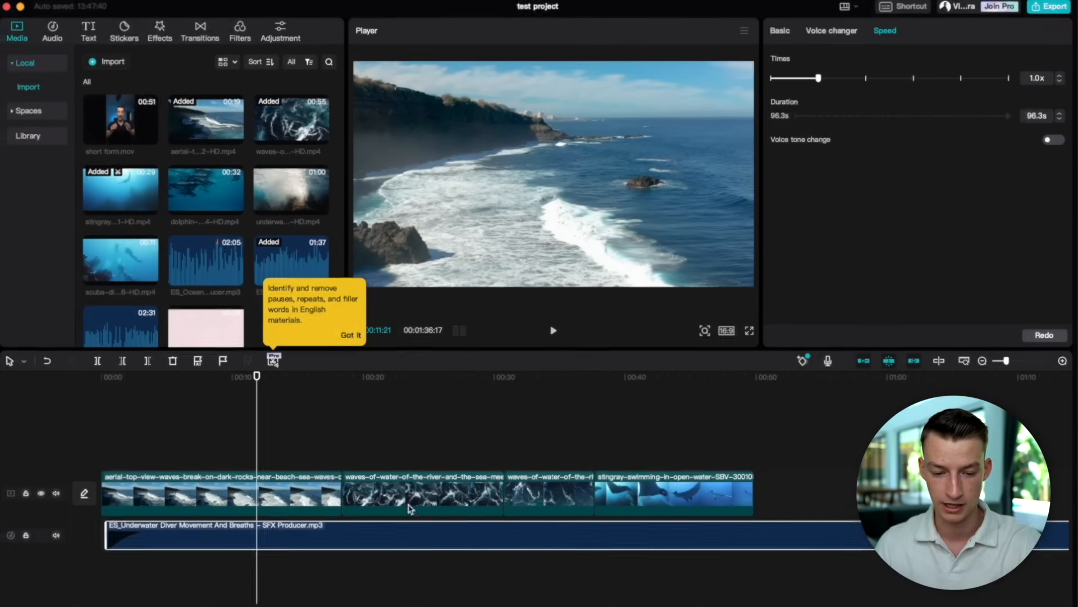
- Try a speed of 5.0x on the aerial beach clip and return it to 1.0x
click(292, 494)
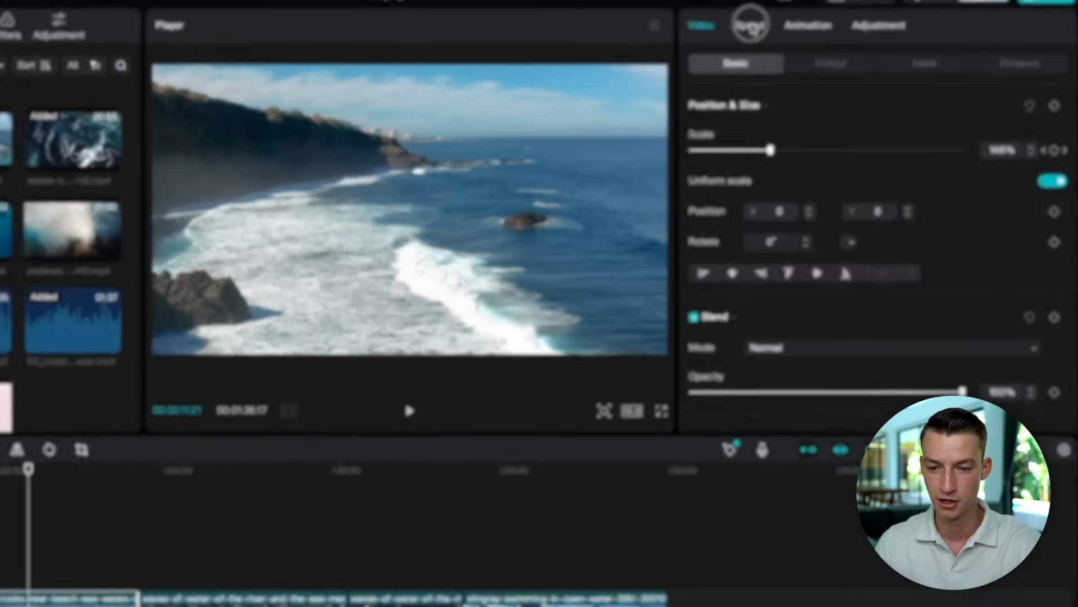
click(820, 30)
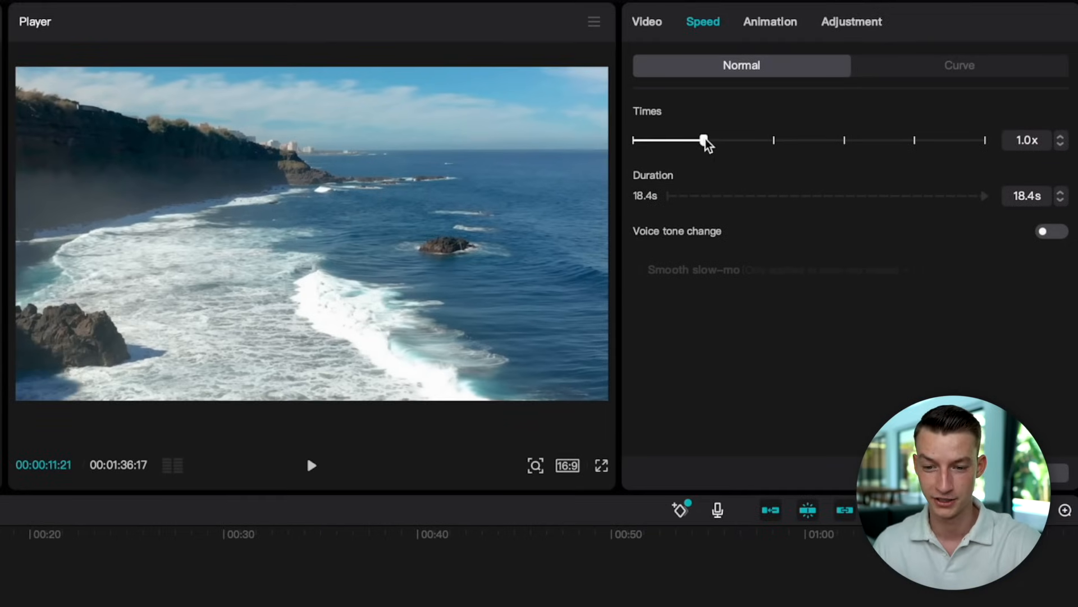
drag(703, 140, 746, 140)
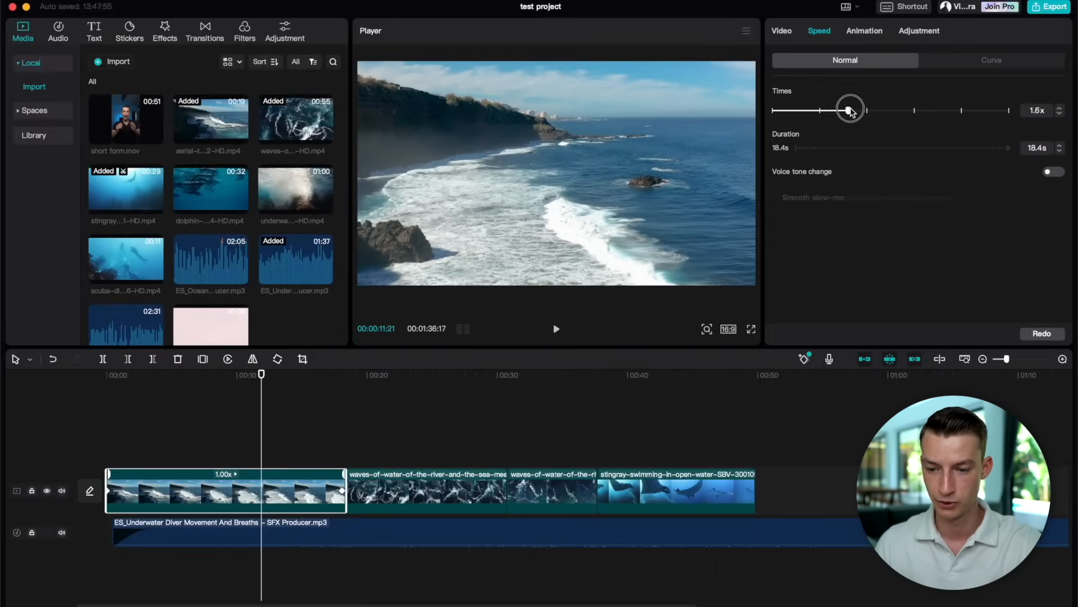
drag(852, 110, 916, 109)
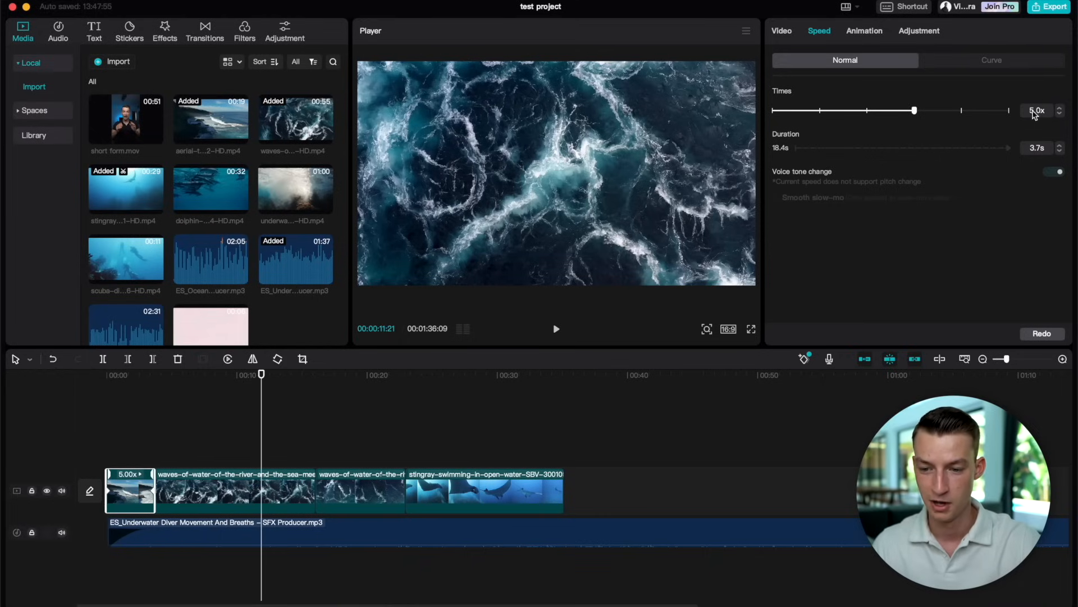
mouse_move(829, 114)
mouse_down()
mouse_move(776, 109)
mouse_move(821, 117)
mouse_up()
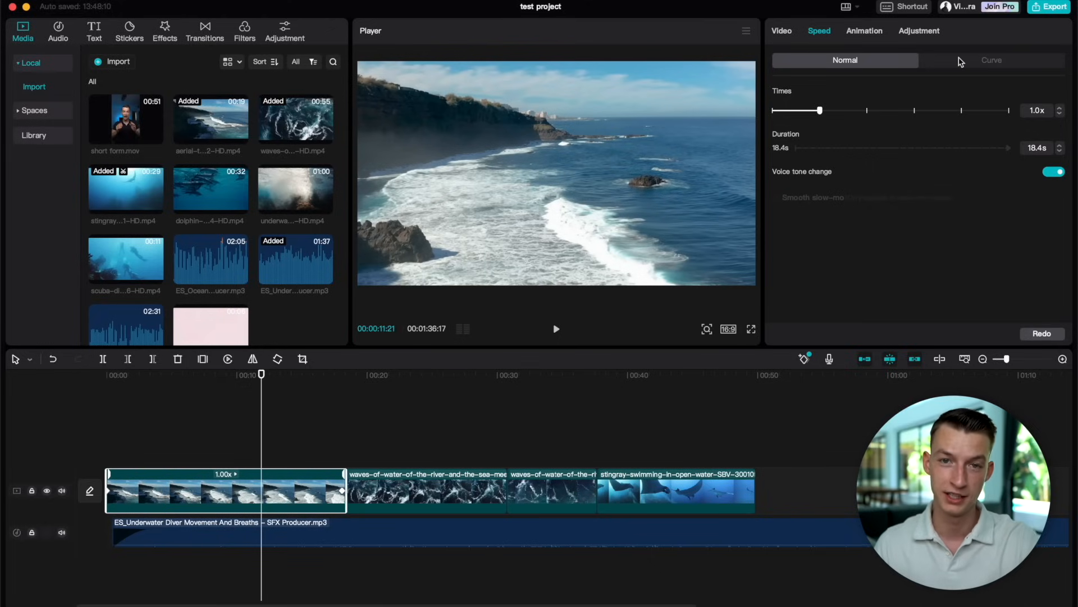
- Try the Montage speed curve on the aerial beach clip, preview it, and remove the curve
click(965, 62)
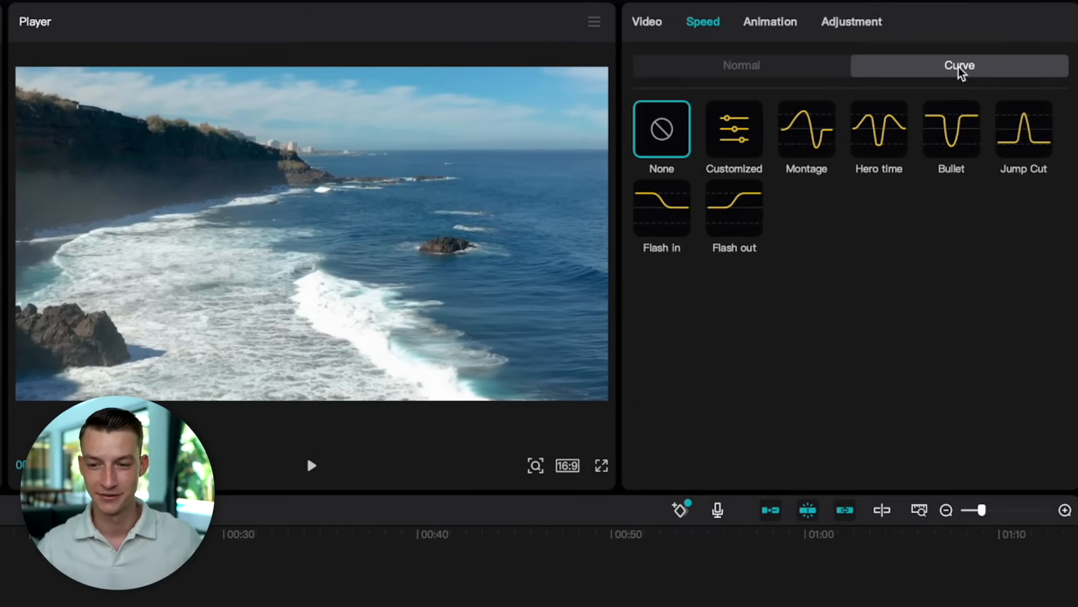
click(794, 136)
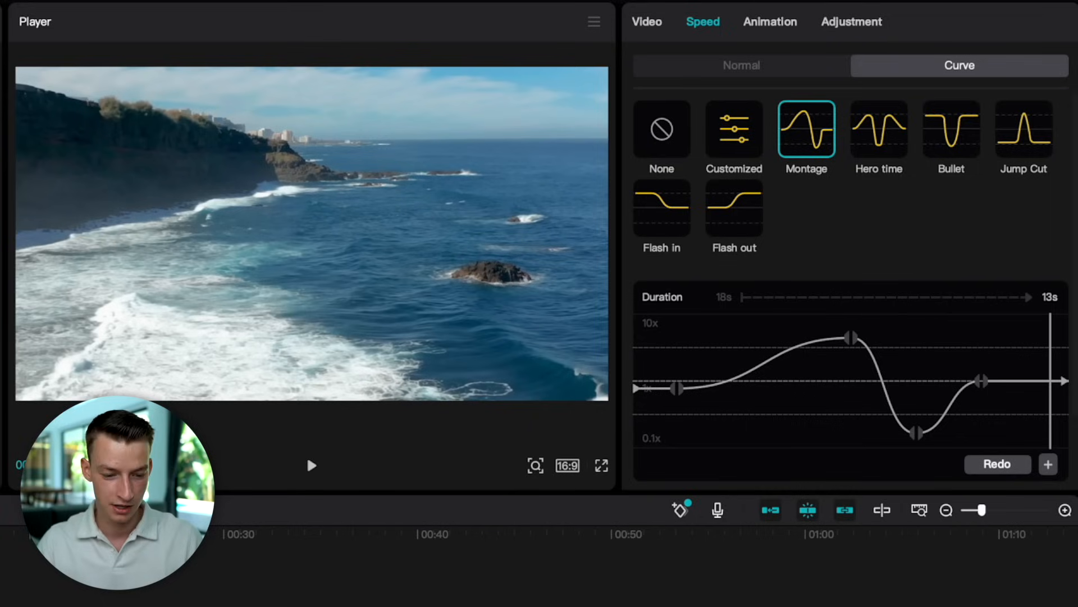
click(309, 459)
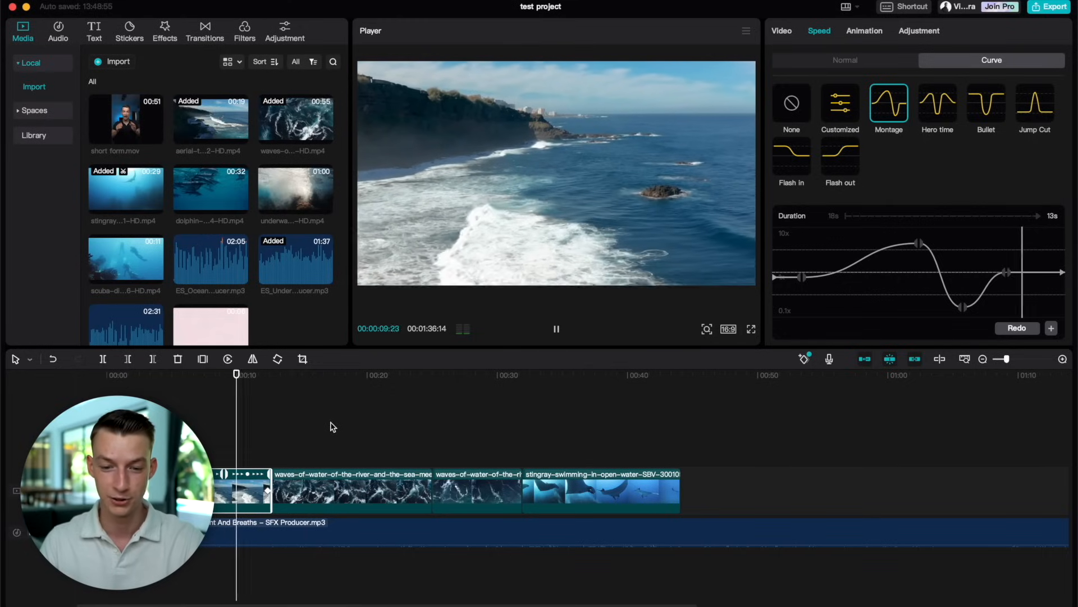
key(space)
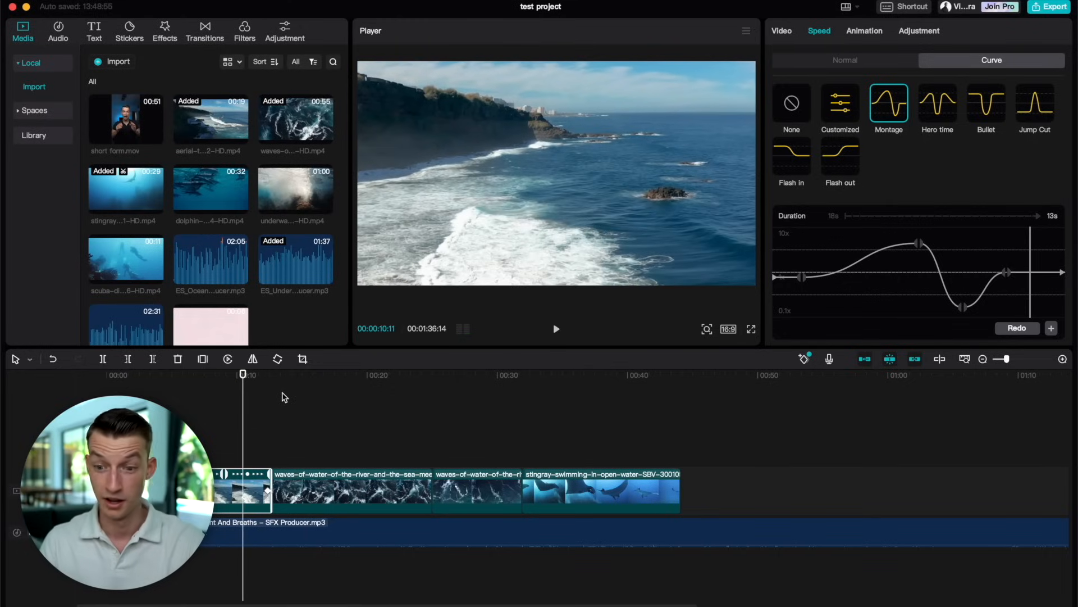
click(803, 109)
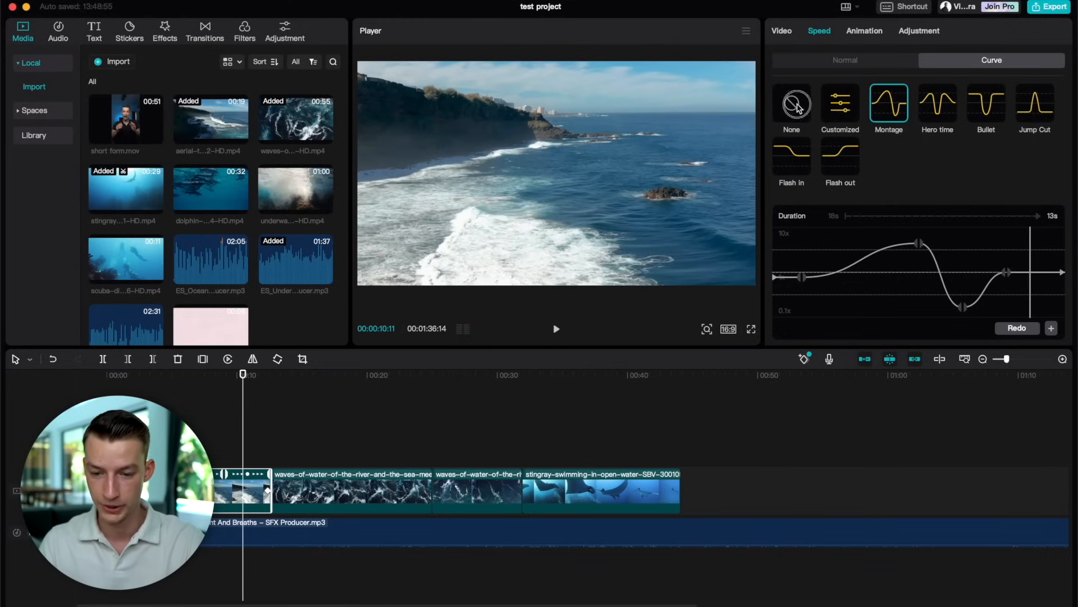
- Apply a customized speed curve to the aerial beach clip, raising its first point close to 10x and lowering its middle point below 1x
click(837, 104)
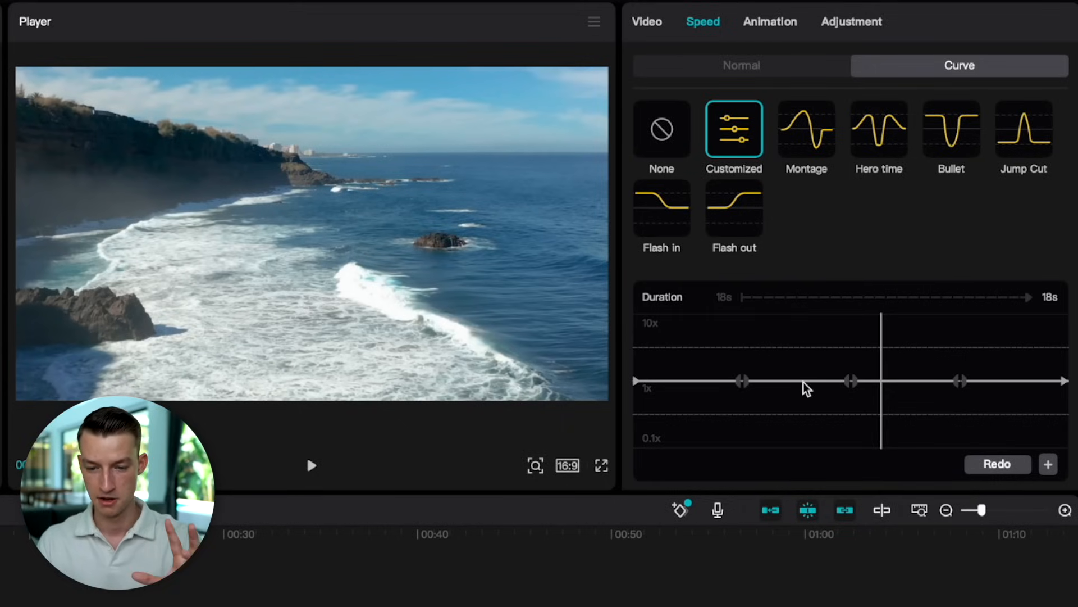
drag(746, 386, 742, 334)
drag(740, 381, 741, 332)
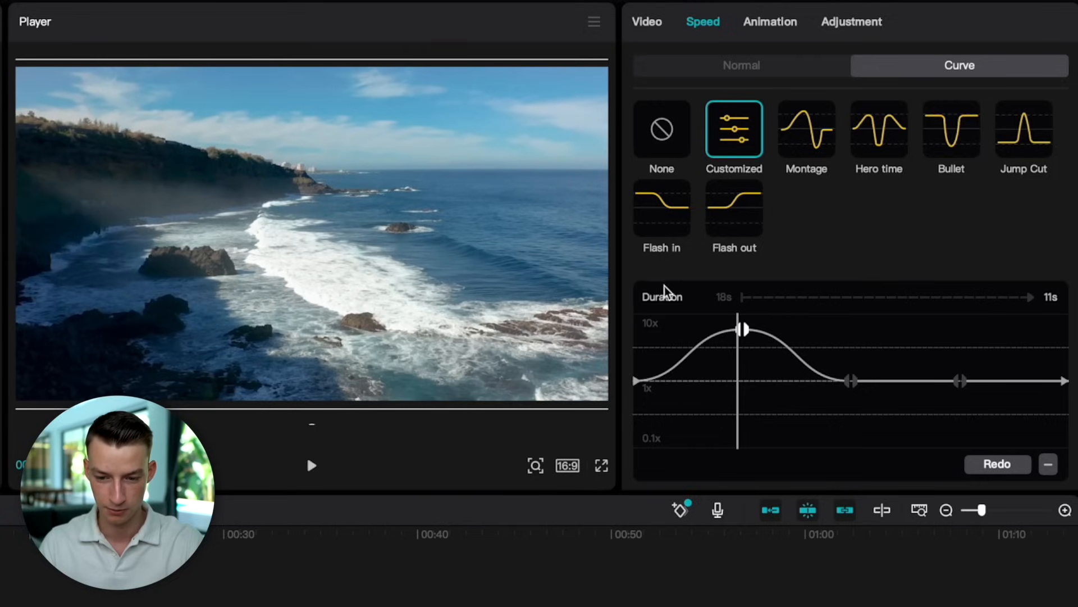
drag(851, 381, 843, 416)
click(844, 383)
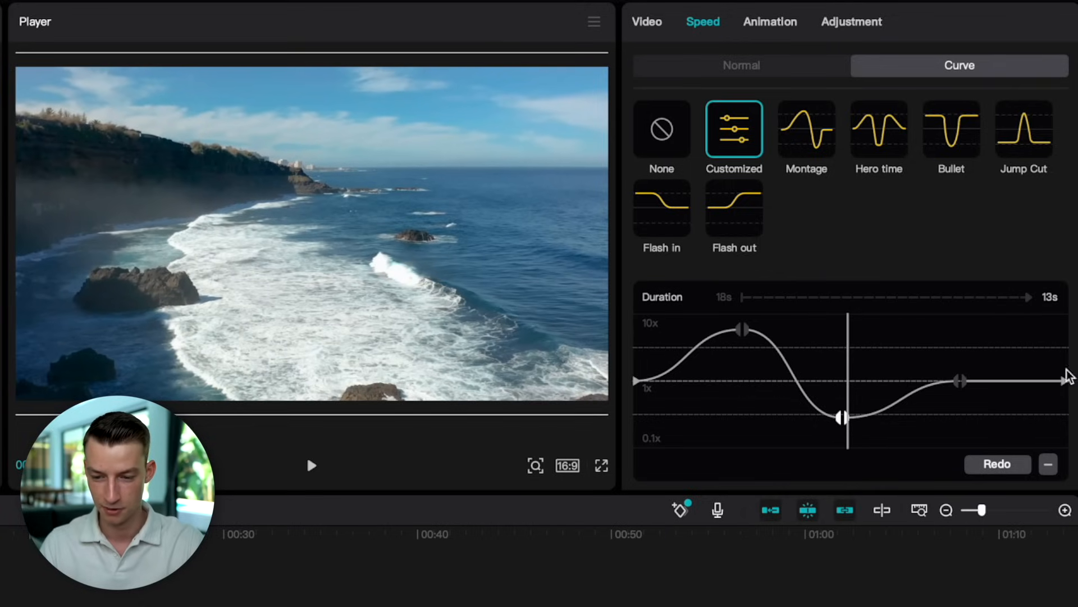
- Add a control point to the custom speed curve between the raised and lowered points and play the result
click(786, 375)
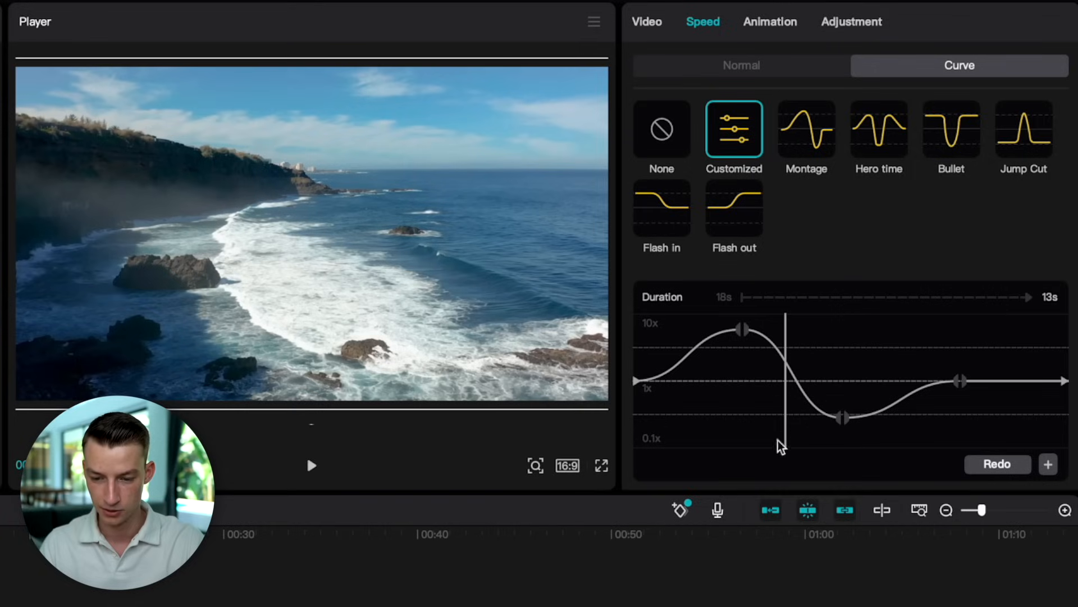
click(1048, 464)
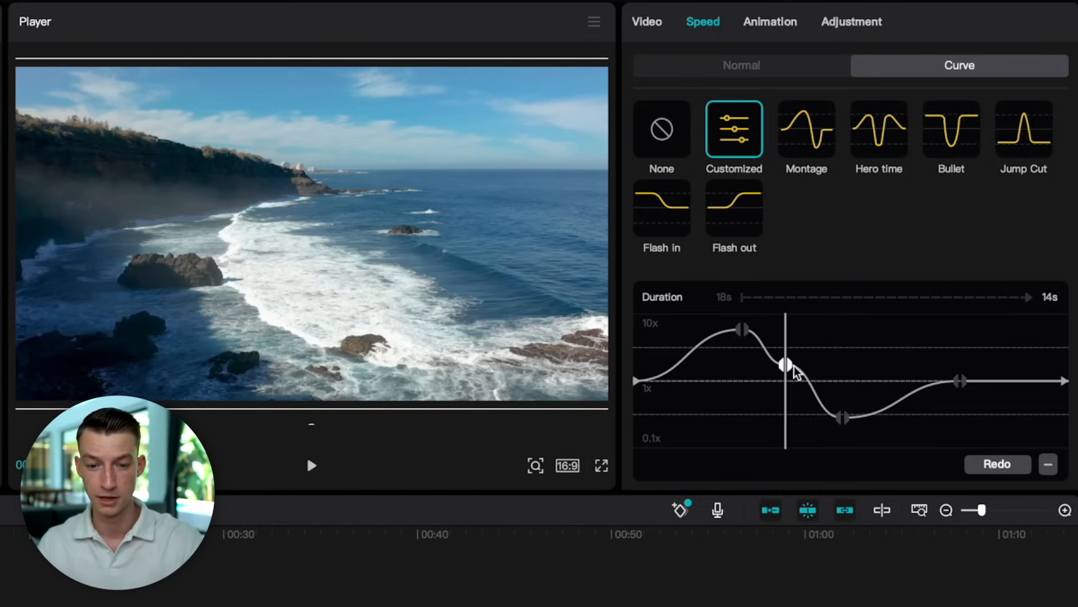
key(space)
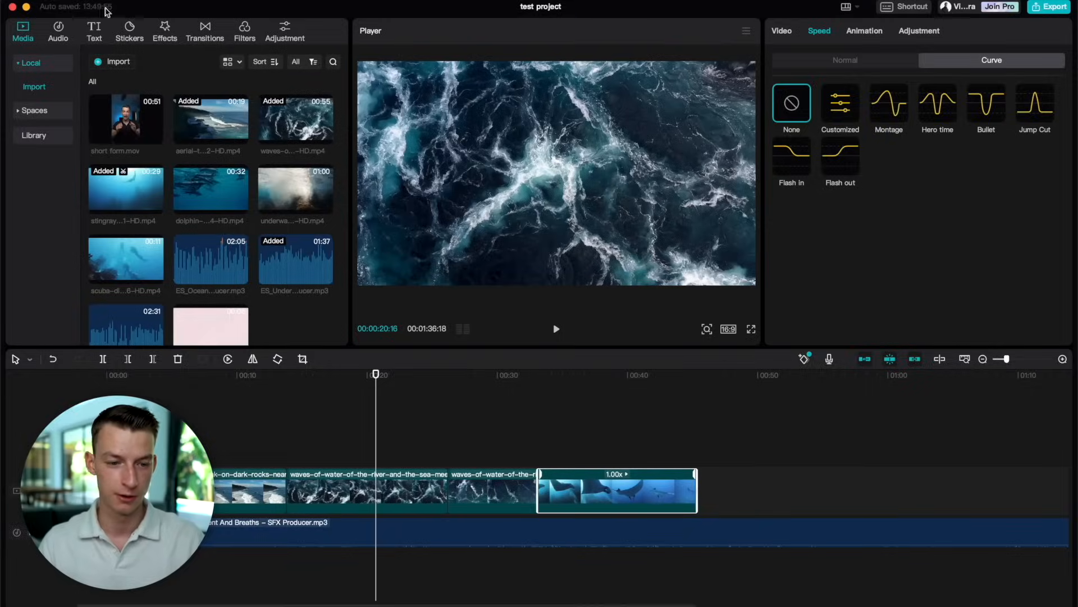
- Add a default text clip over the waves footage at 00:00:20:16 and change its wording to OCEAN
click(96, 31)
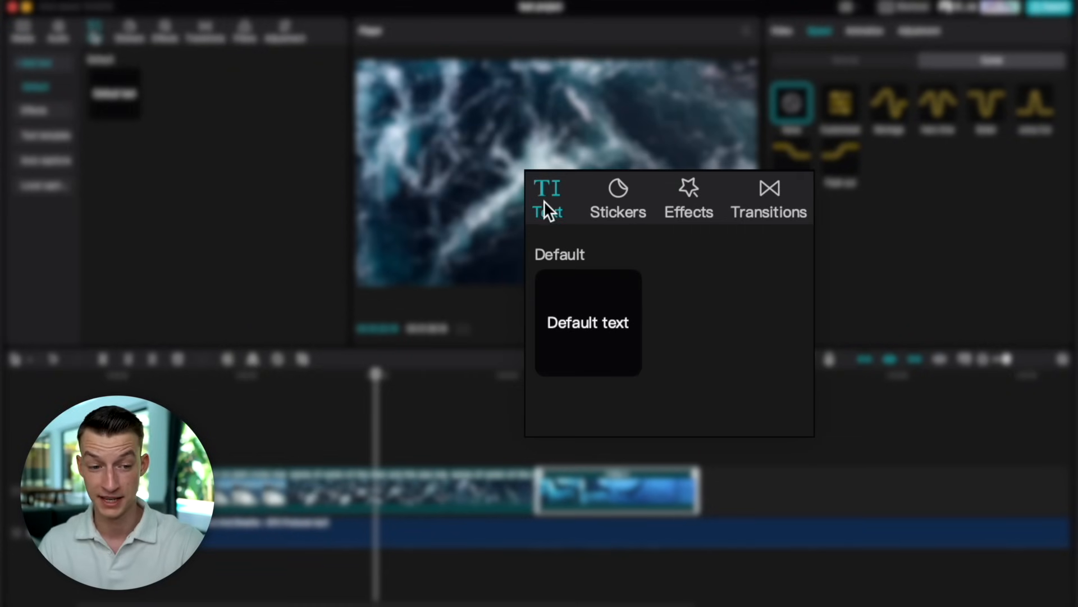
mouse_move(596, 331)
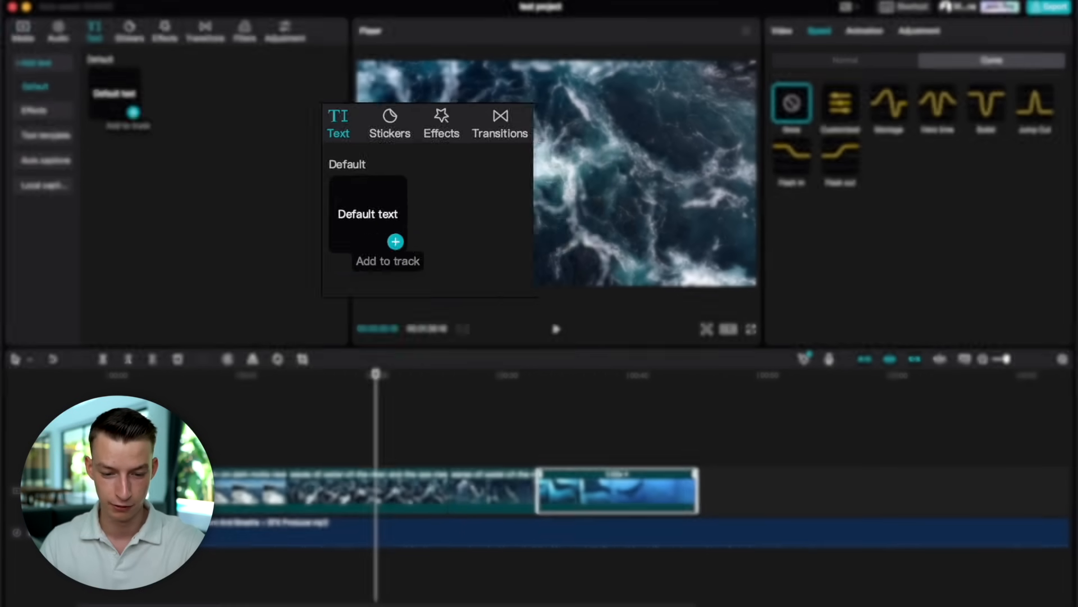
click(134, 112)
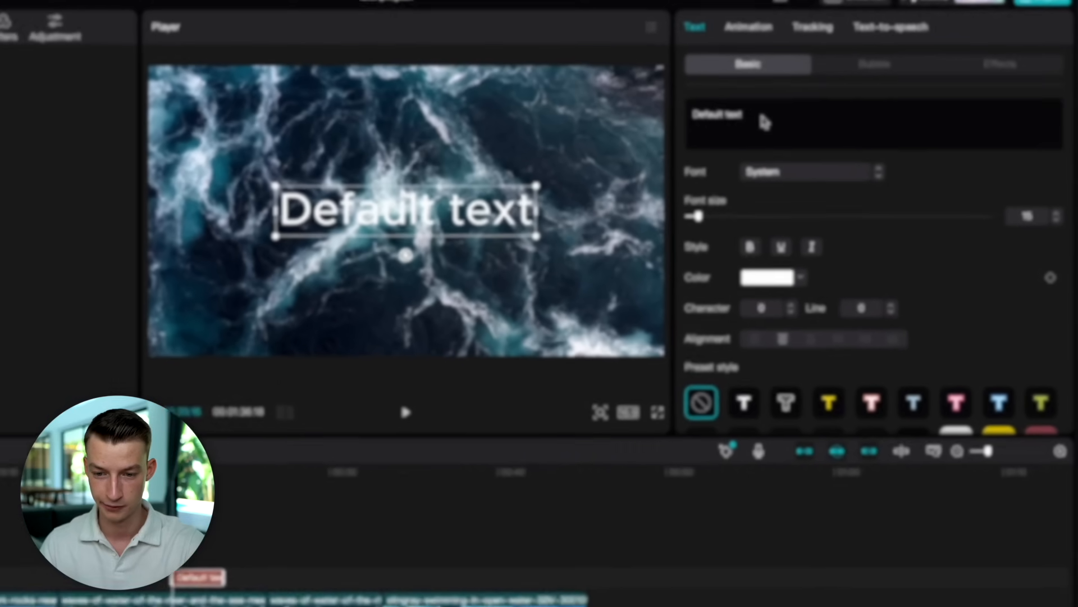
drag(833, 104, 565, 119)
text(OO)
key(BackSpace)
text(CEAN)
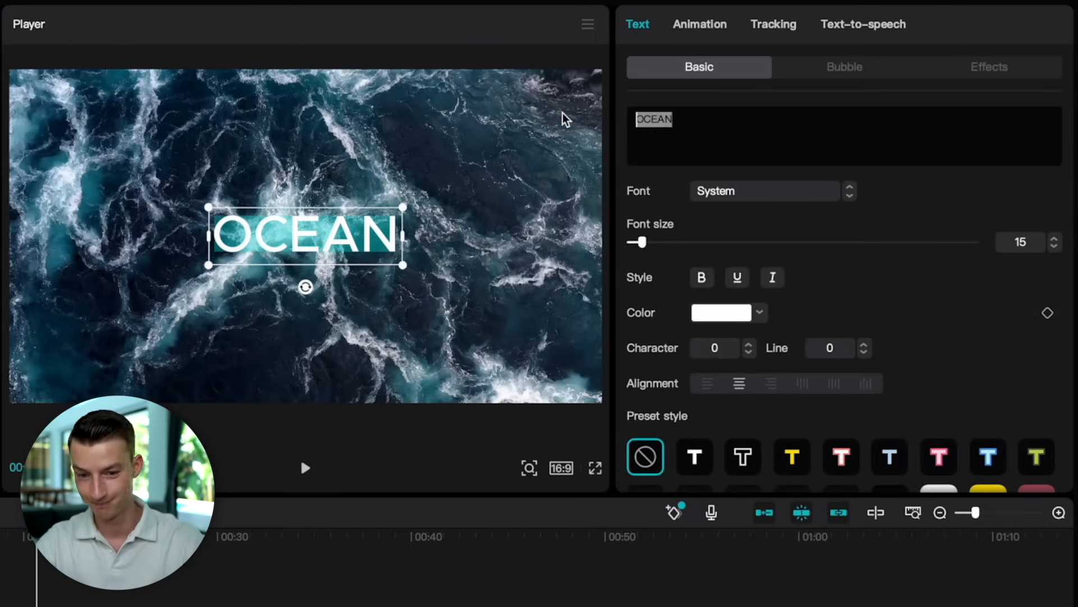
- Set the OCEAN title's font to Onest-Black and enlarge the title to 225% scale
click(735, 193)
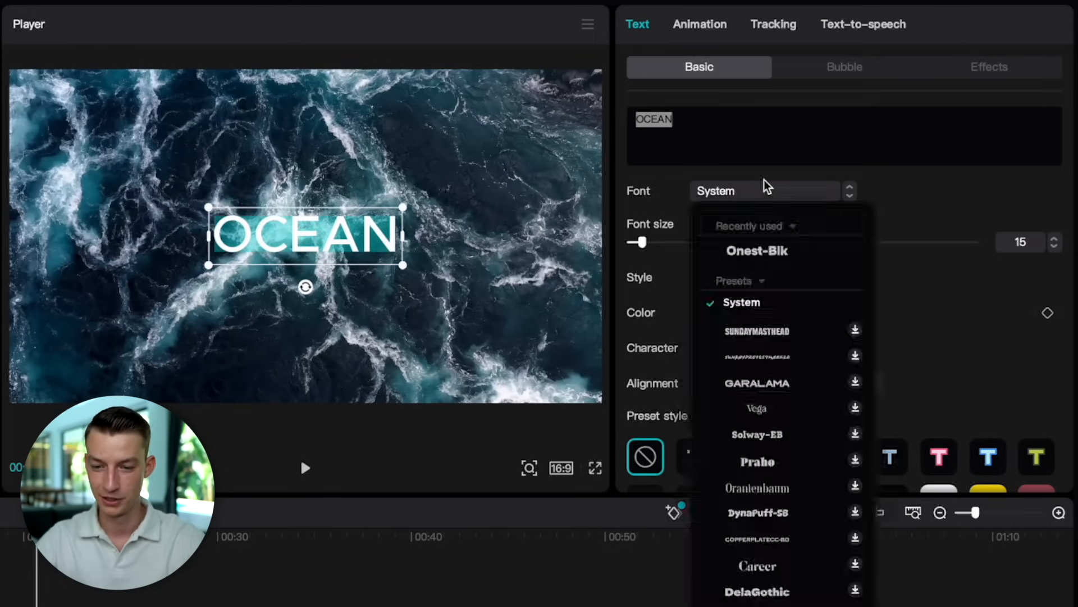
click(779, 252)
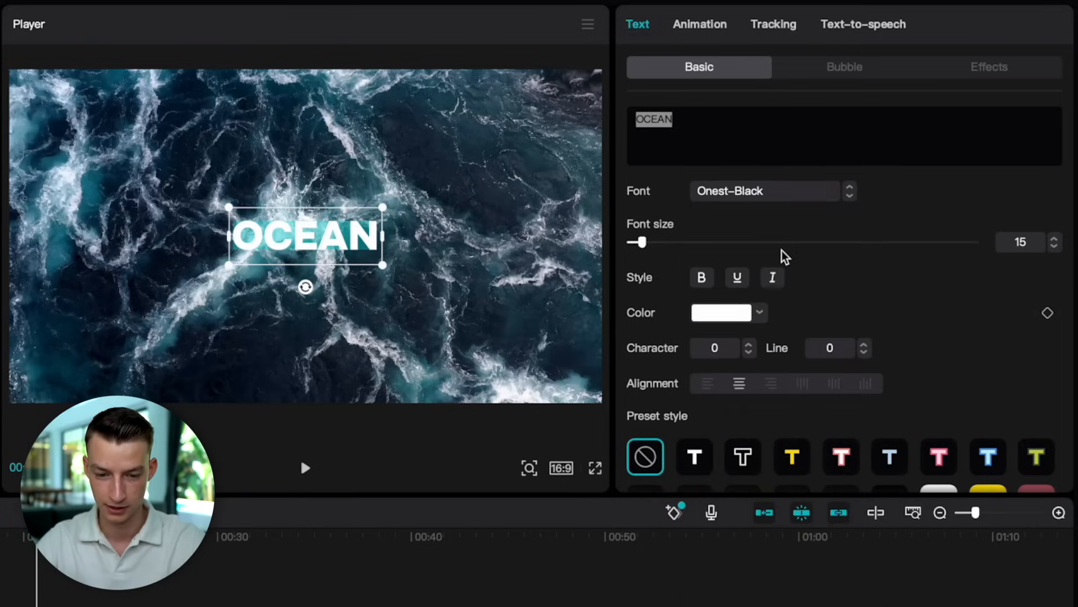
drag(380, 212, 543, 158)
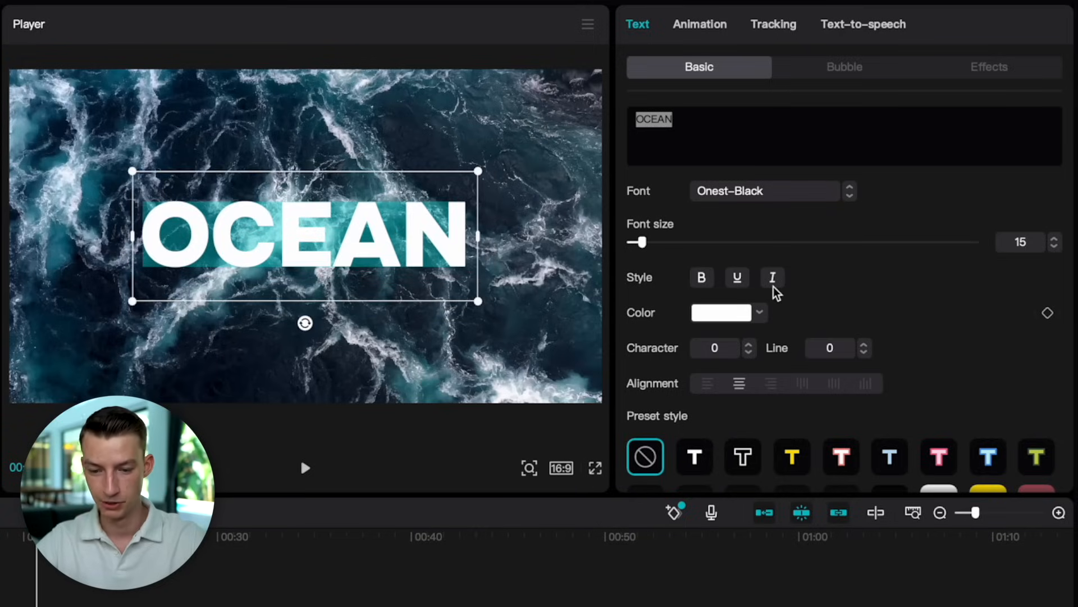
- Try an opacity of 59% on the OCEAN title
scroll(905, 314, down, 4)
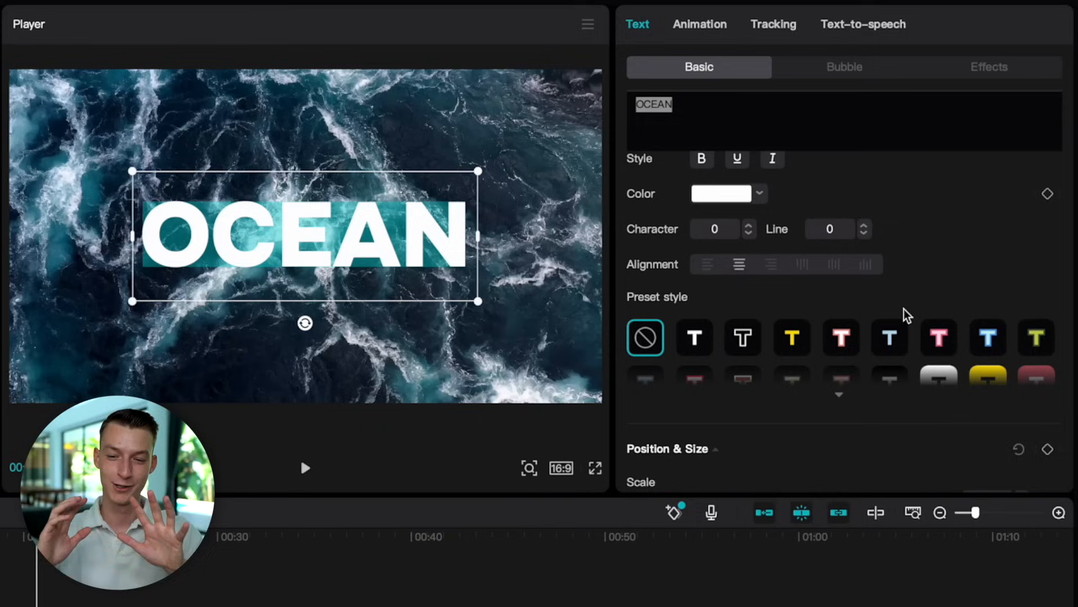
scroll(906, 314, down, 10)
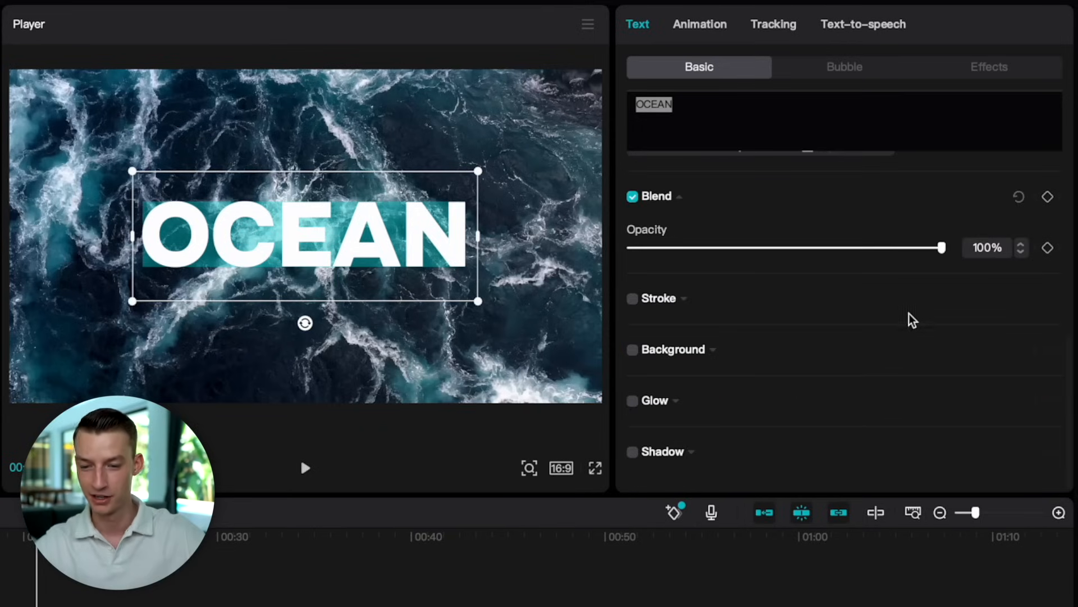
scroll(913, 322, up, 5)
drag(862, 397, 812, 402)
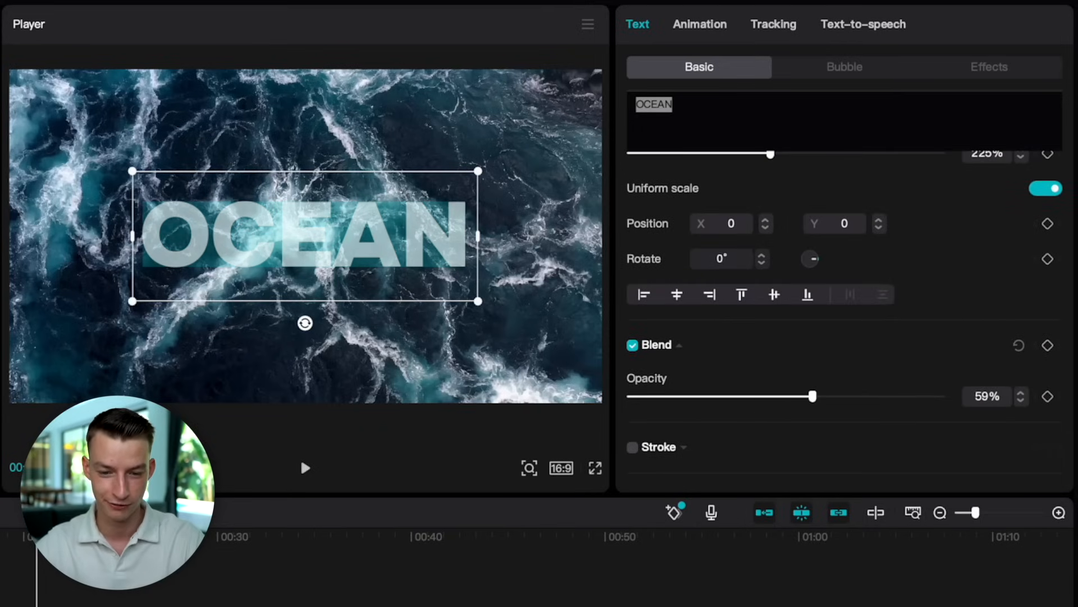
key(space)
click(303, 465)
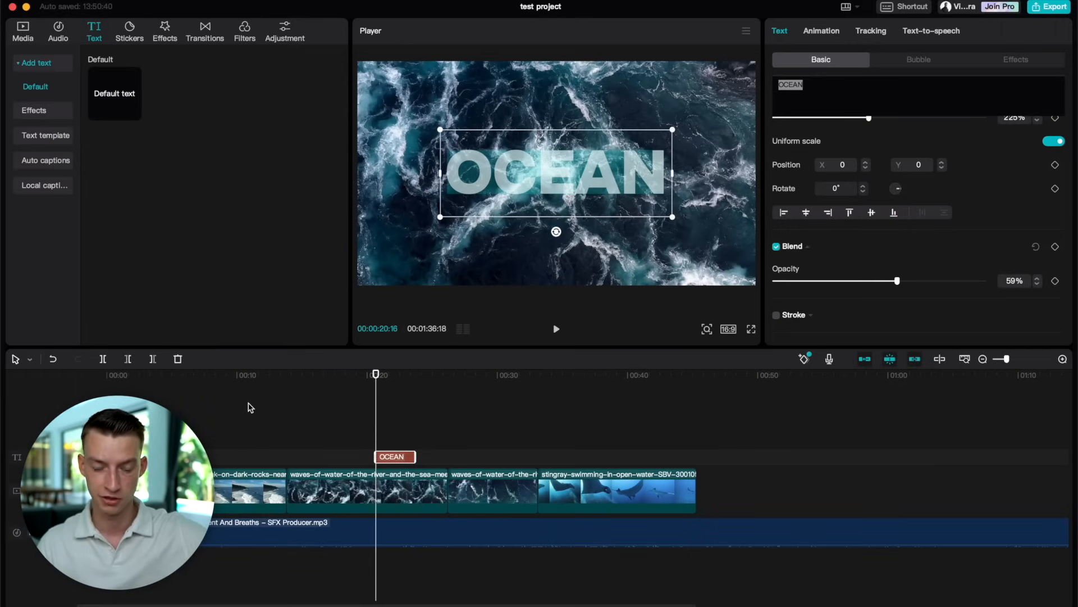
- Overlay the shorter waves clip on a track above the aerial beach clip and try blending it at 49% opacity
drag(490, 500, 222, 441)
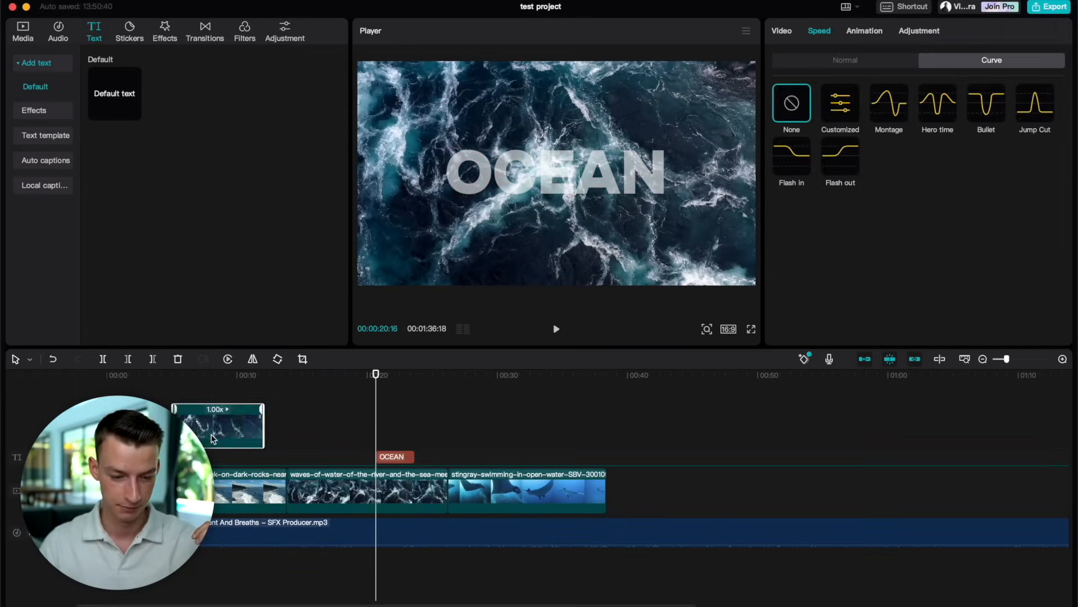
click(212, 375)
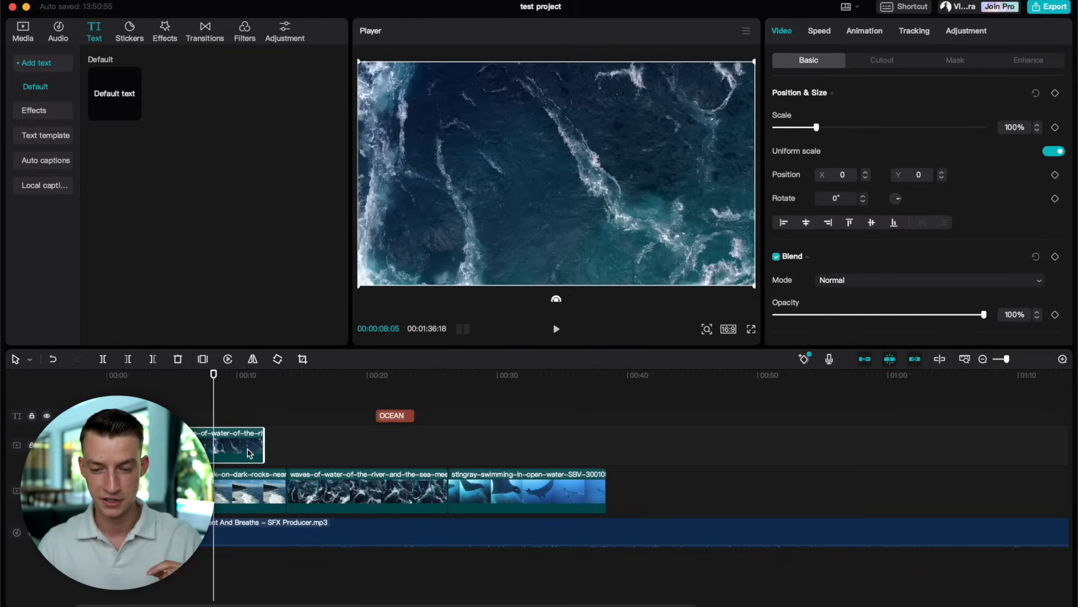
drag(902, 314, 880, 329)
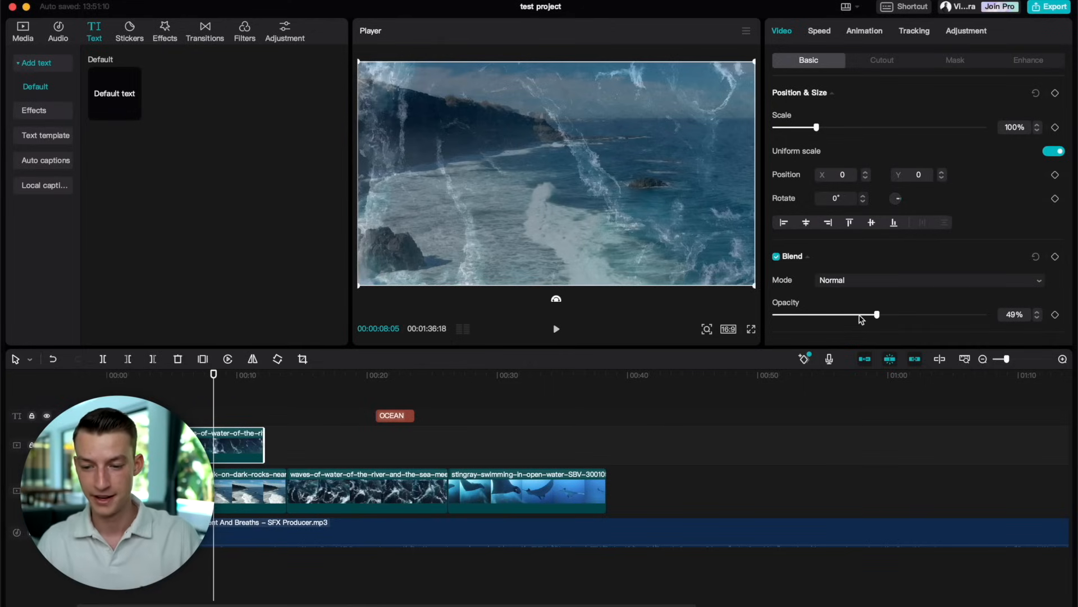
drag(876, 314, 995, 326)
- Restore the OCEAN title's opacity to 100% and enable its shadow
click(404, 382)
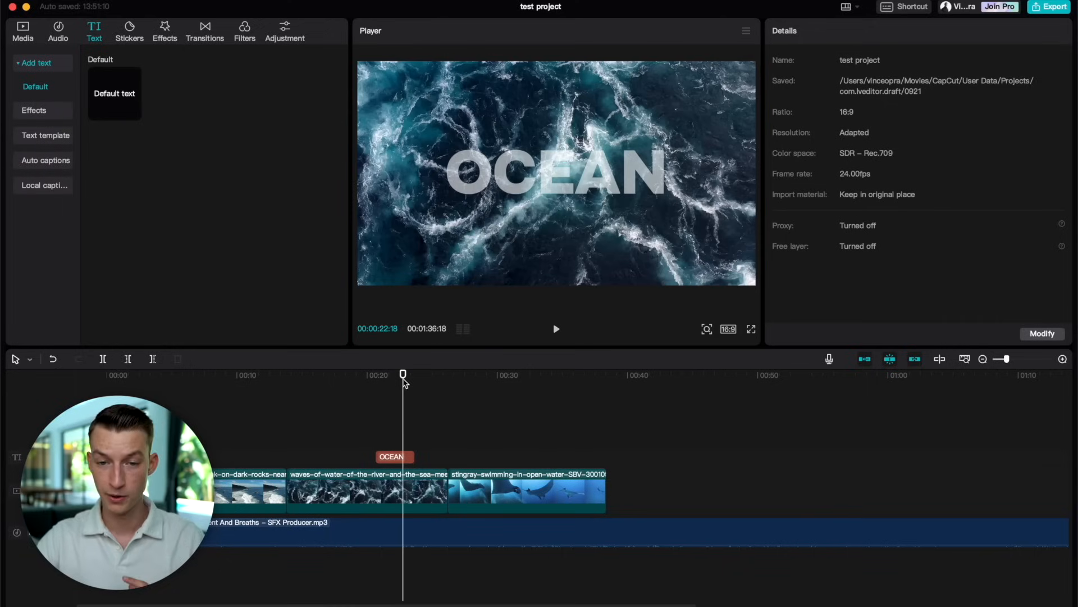
click(394, 458)
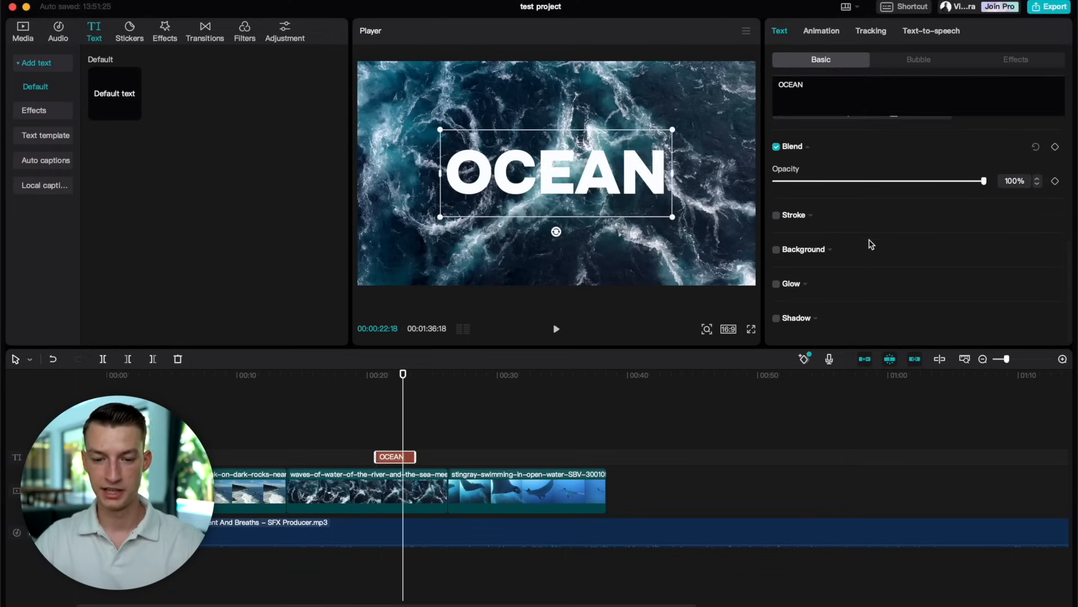
click(777, 318)
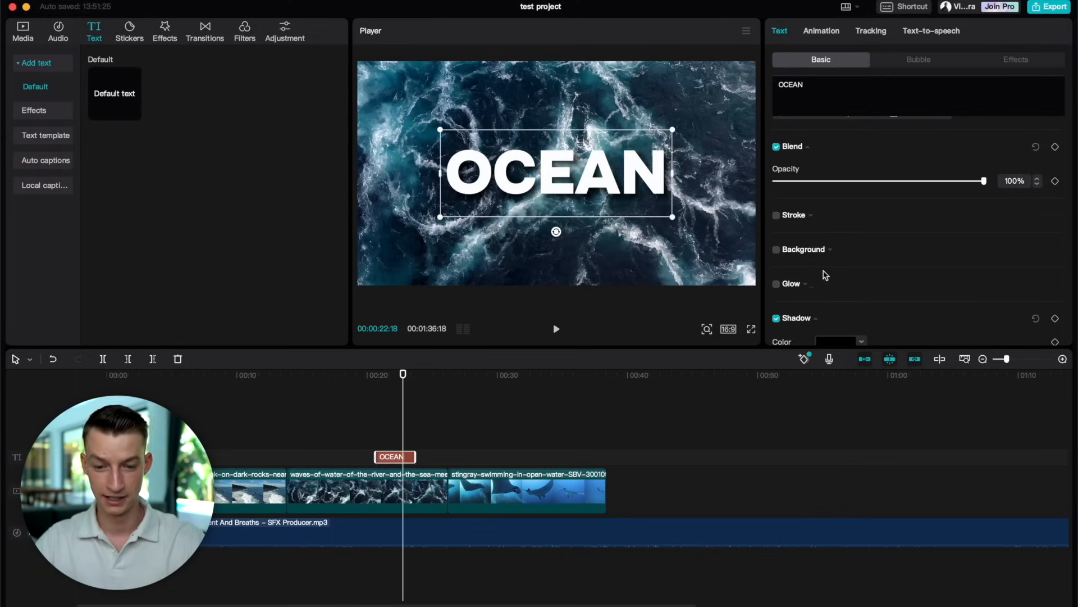
- Try the green speech bubble behind the OCEAN title and remove it
scroll(830, 282, up, 1)
scroll(831, 282, up, 4)
scroll(963, 119, up, 5)
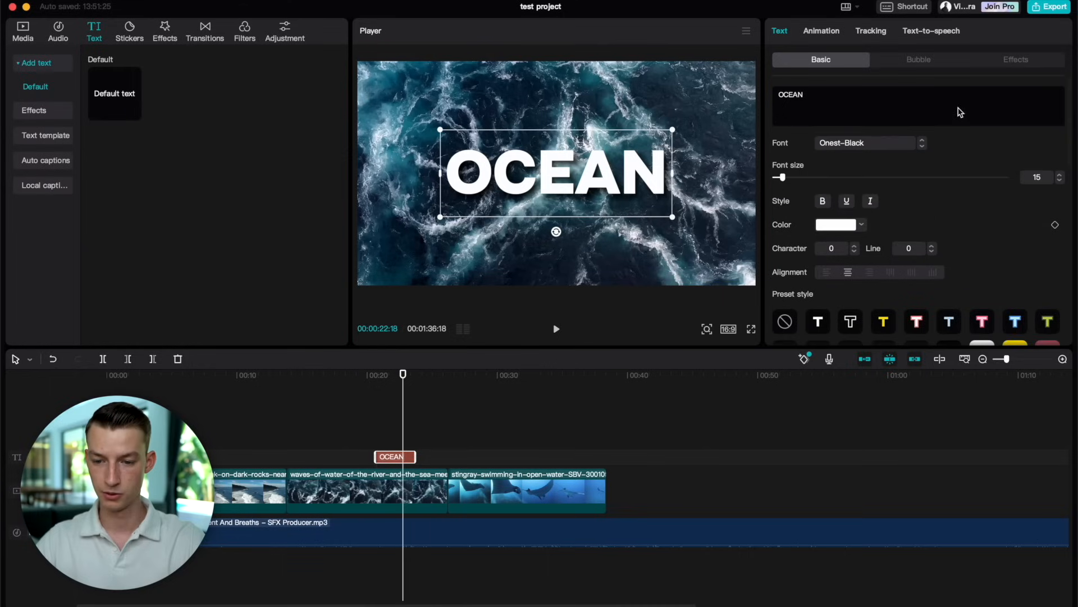
click(940, 61)
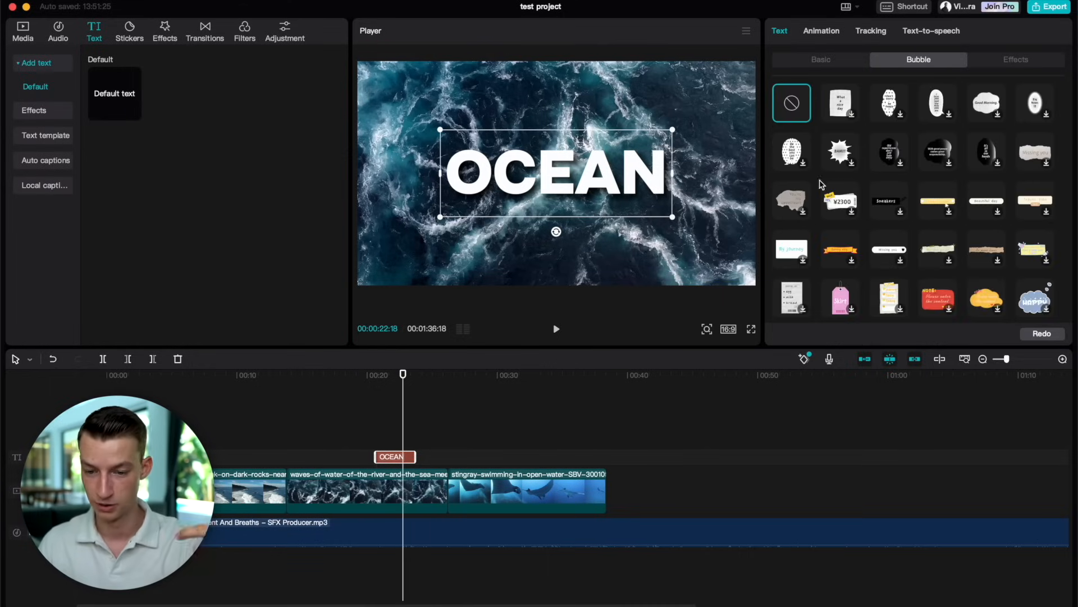
scroll(822, 184, down, 10)
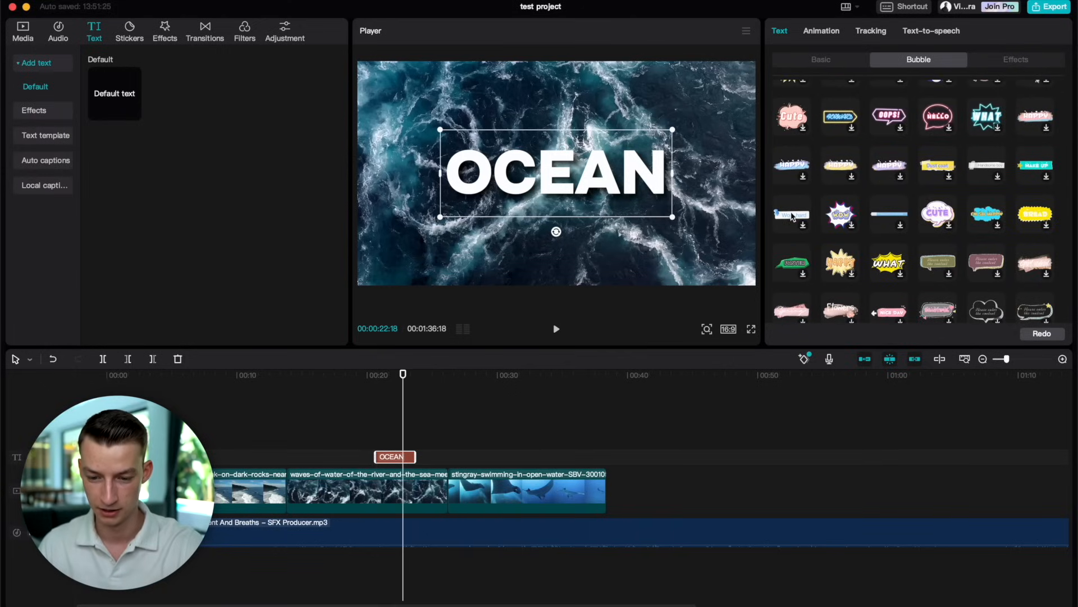
click(793, 266)
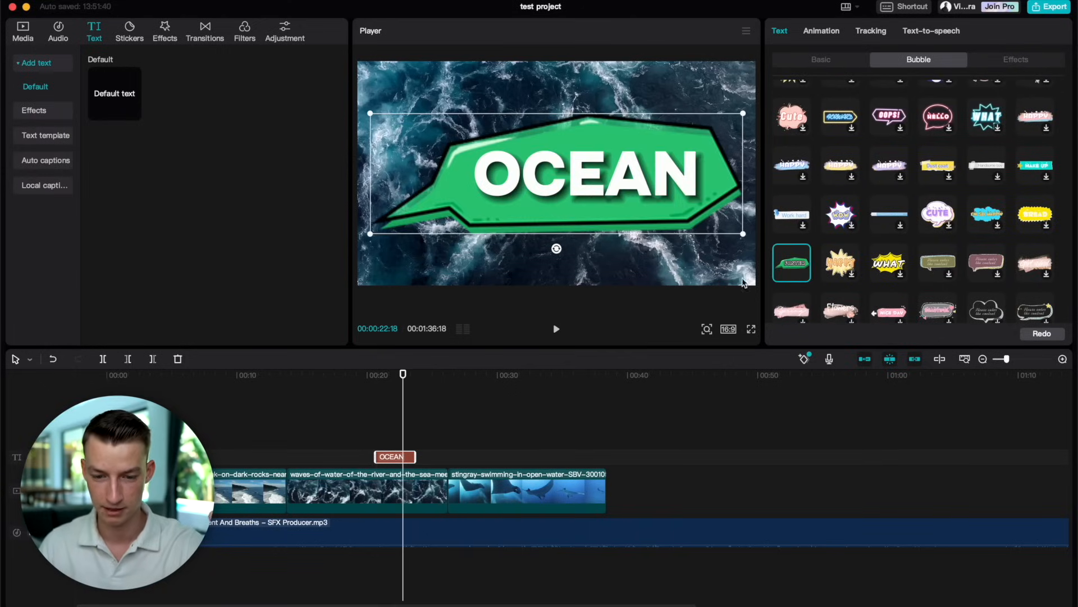
scroll(785, 273, up, 10)
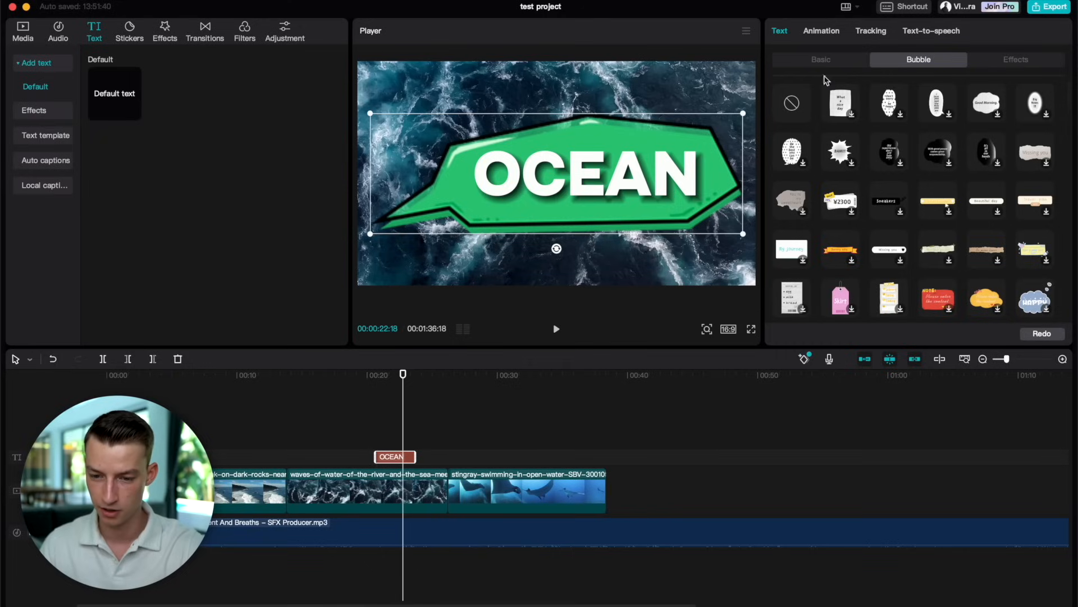
click(792, 103)
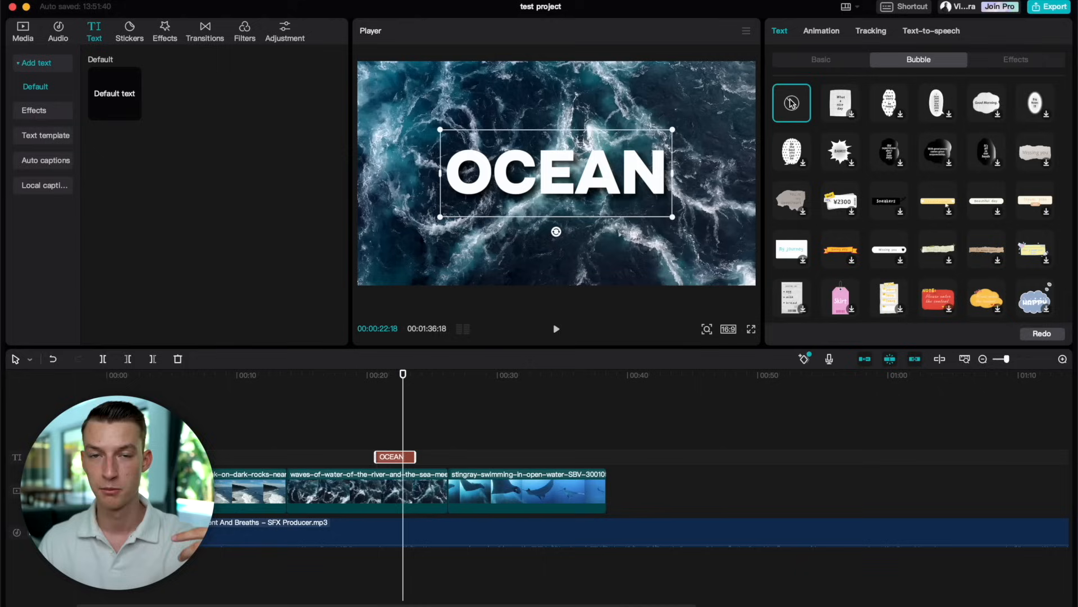
- Try the first white text effect on the OCEAN title and browse the other effect styles
click(1013, 66)
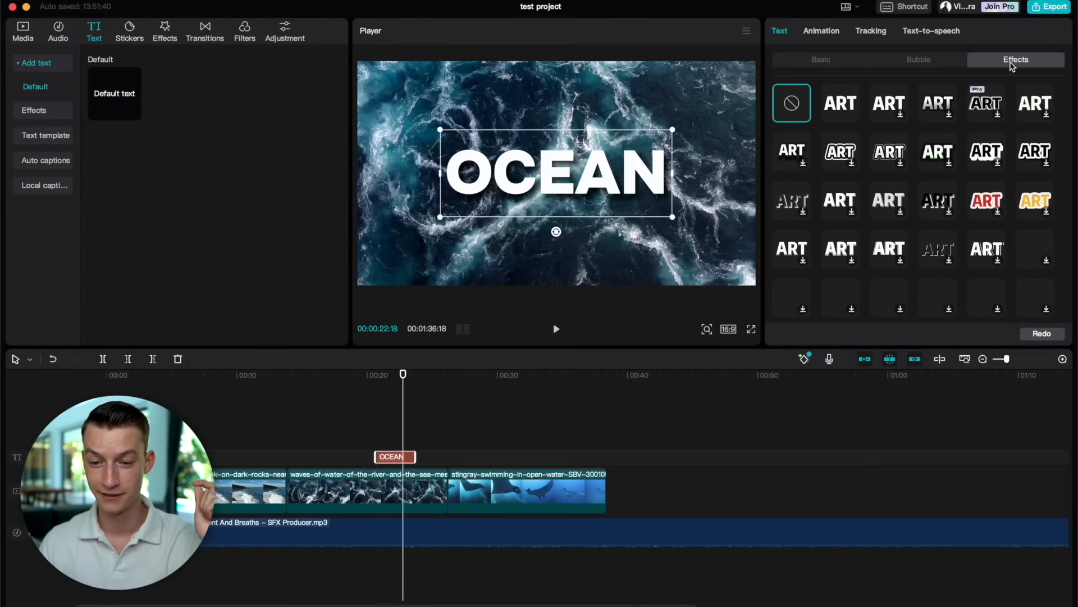
click(829, 111)
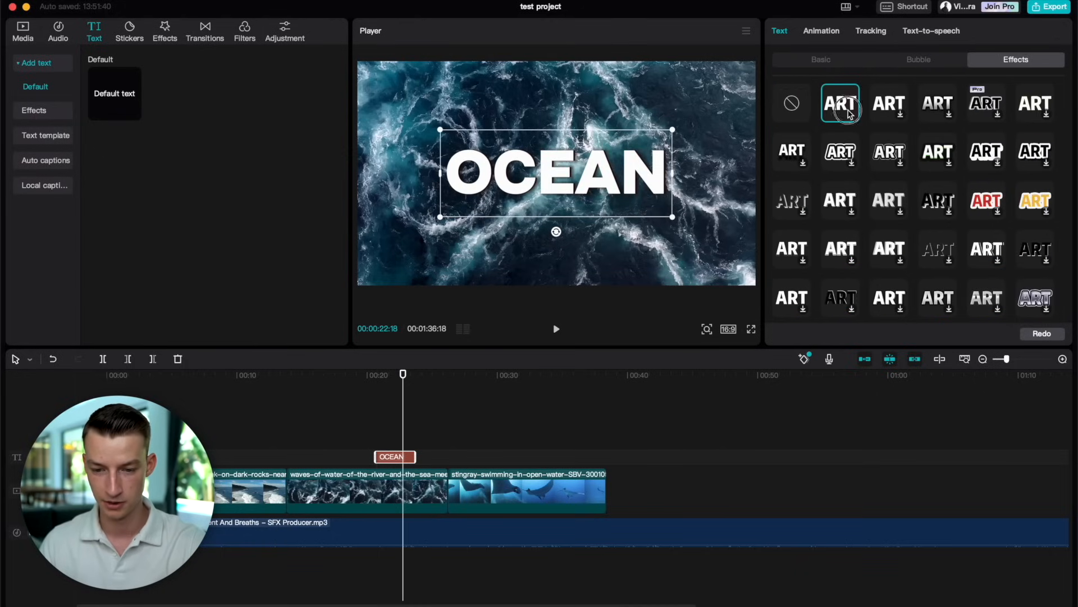
scroll(899, 296, down, 10)
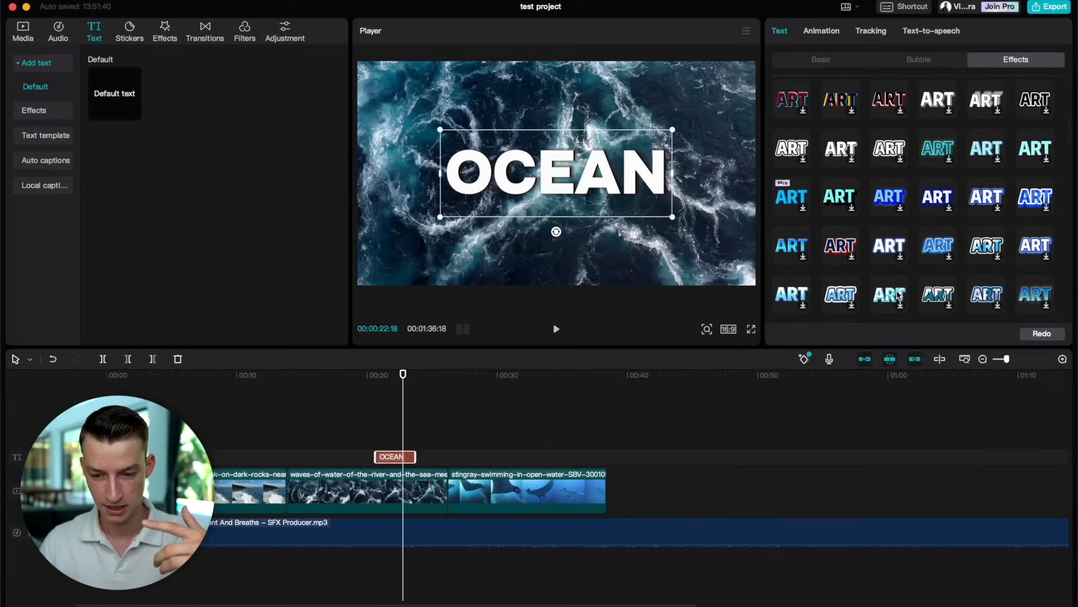
scroll(898, 296, up, 10)
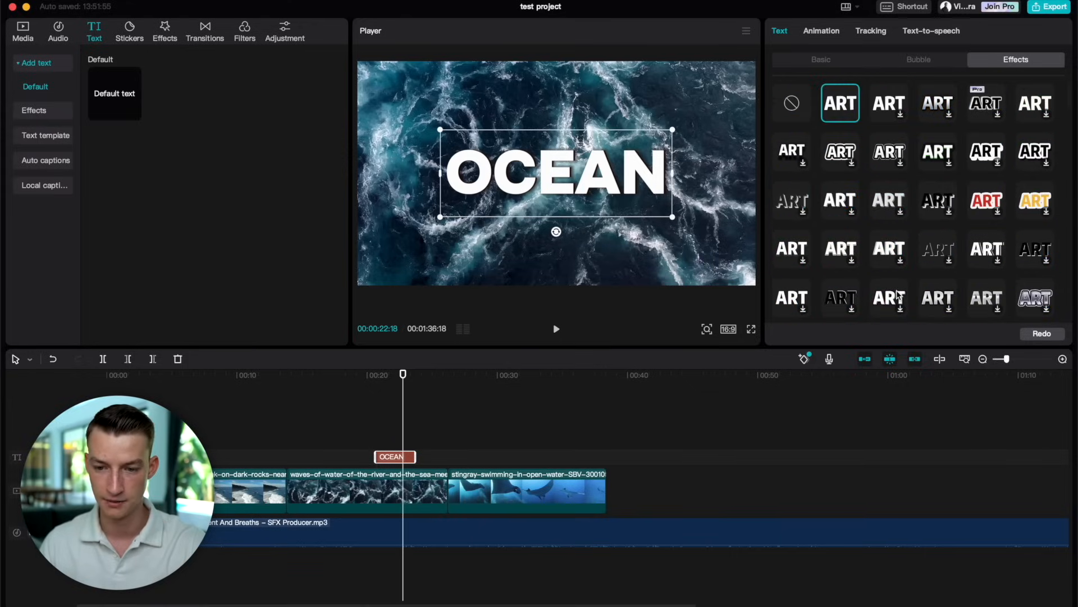
- Try the Slide Up entrance animation on the OCEAN title and play it from the title's start
click(821, 33)
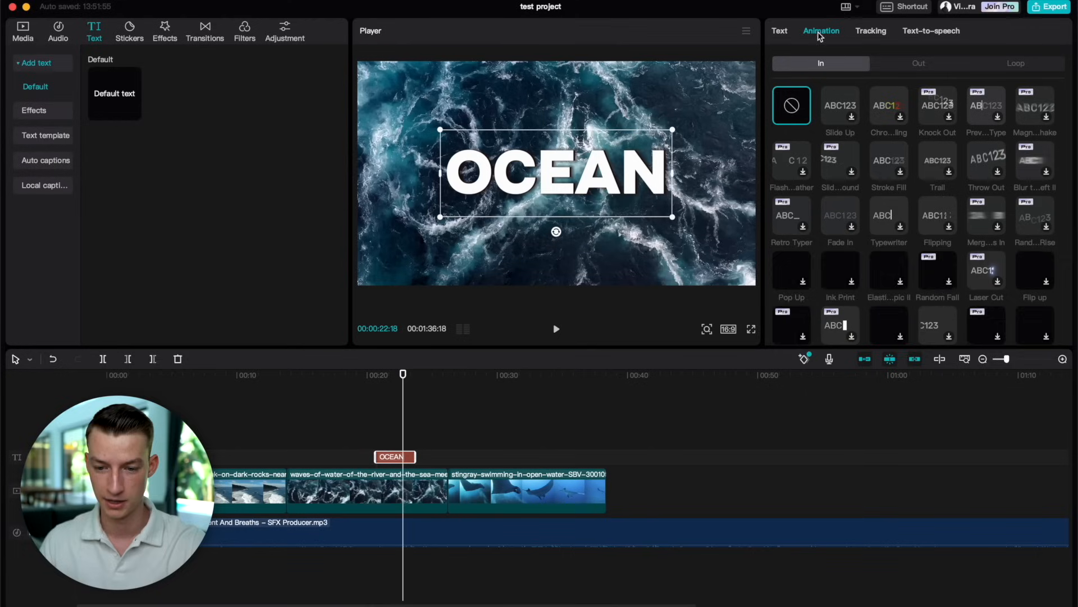
click(910, 63)
click(817, 63)
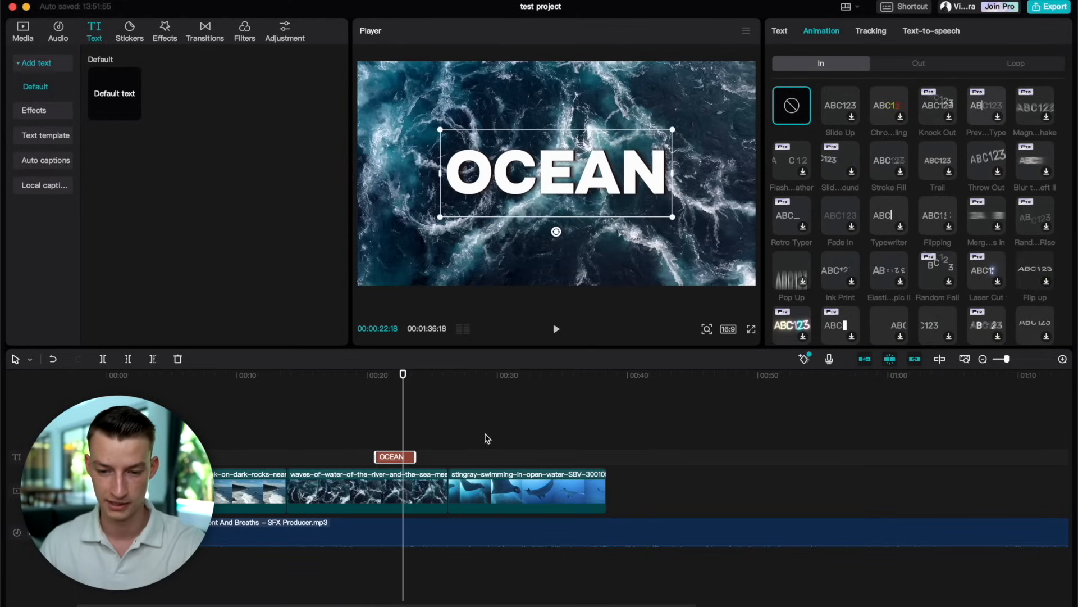
click(842, 109)
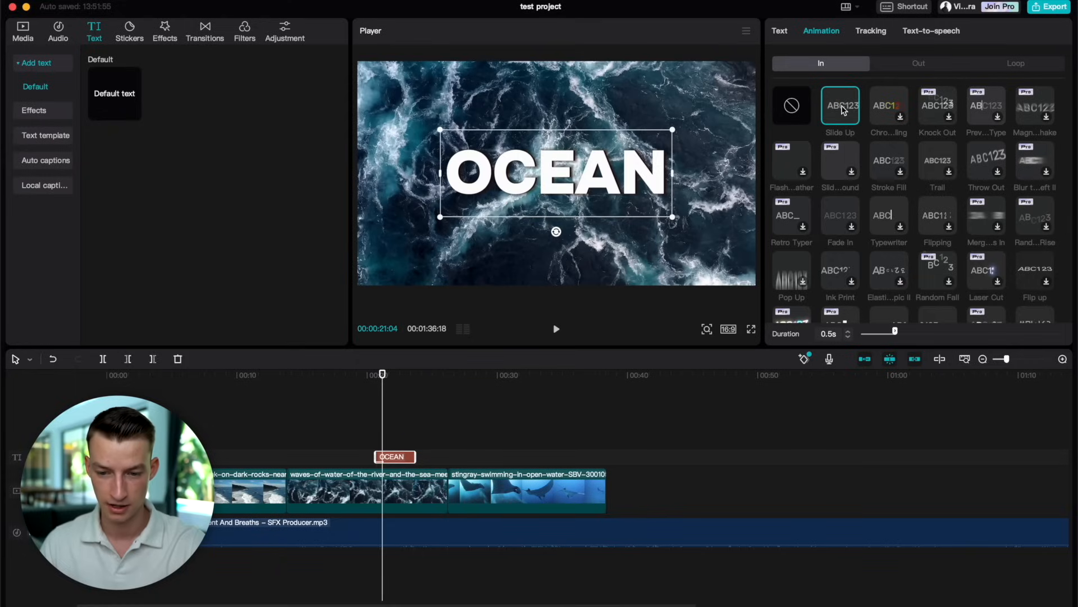
click(375, 375)
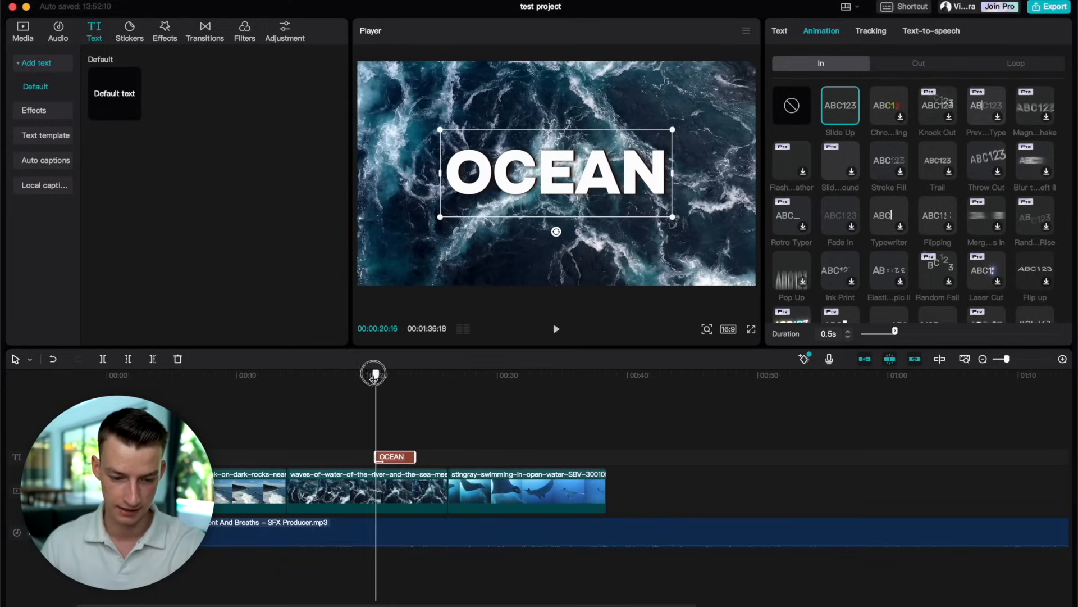
key(space)
key(space)
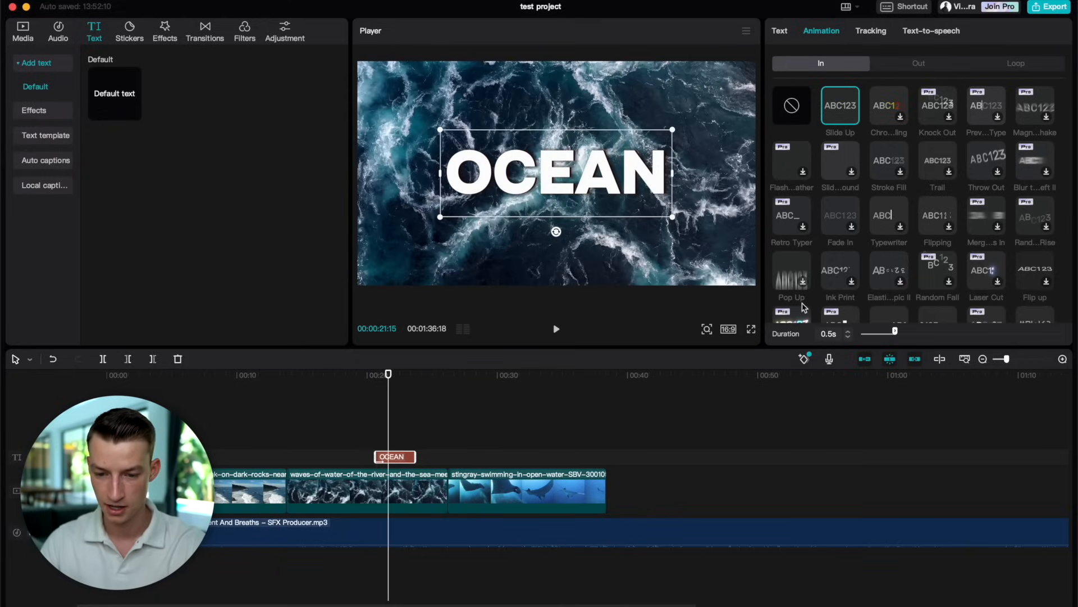
- Try the Pro Flash entrance animation below None together with the Pro blur-left II exit animation on the OCEAN title
click(787, 168)
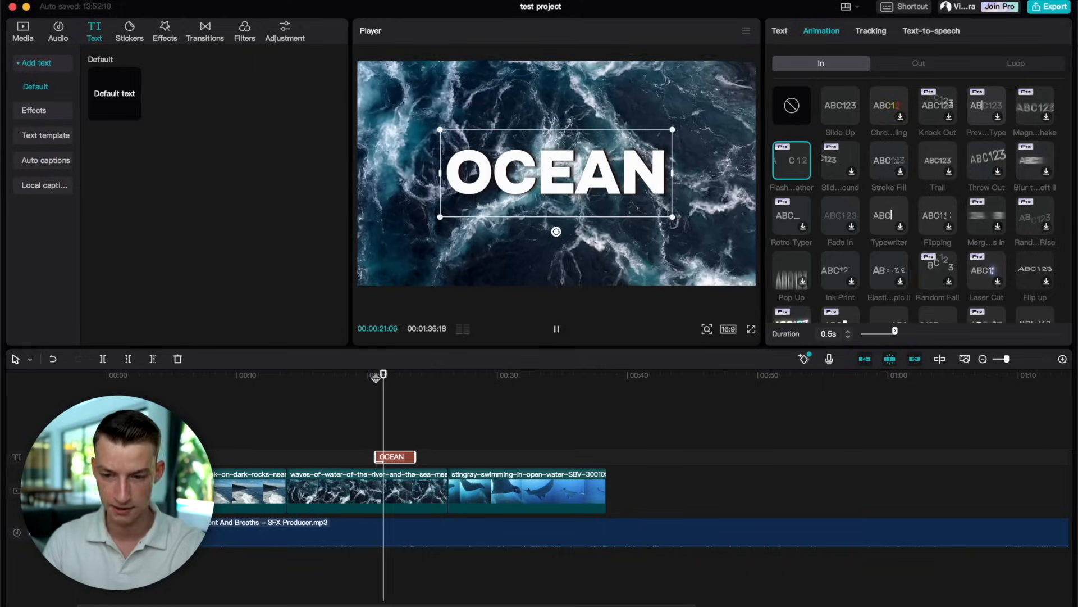
click(911, 68)
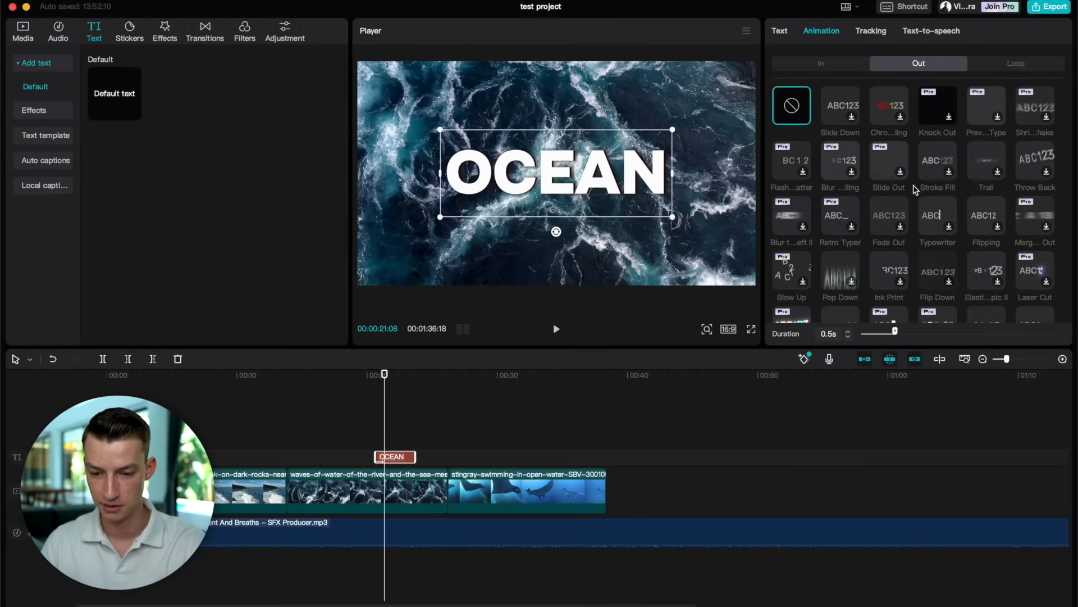
click(785, 214)
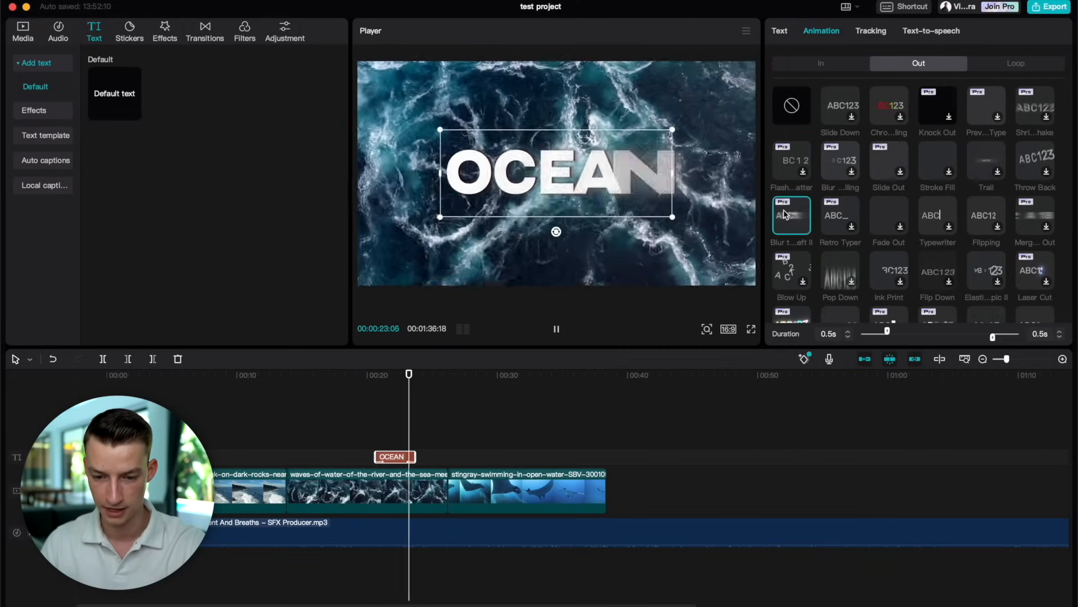
key(space)
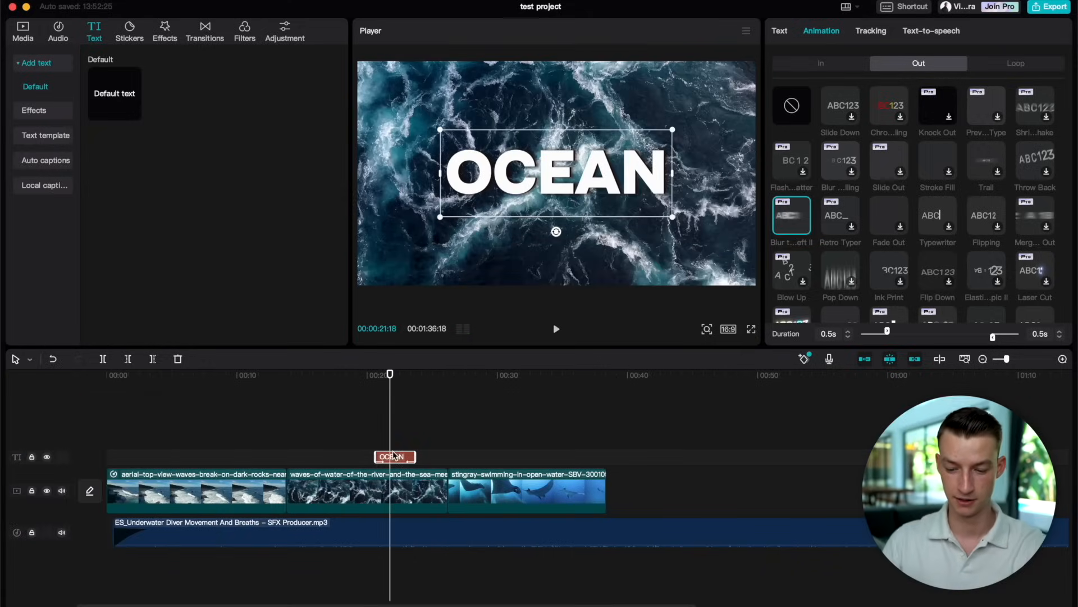
- Replace the OCEAN title with the THE MOMENT text template at the same place above the waves clip
key(Delete)
click(62, 135)
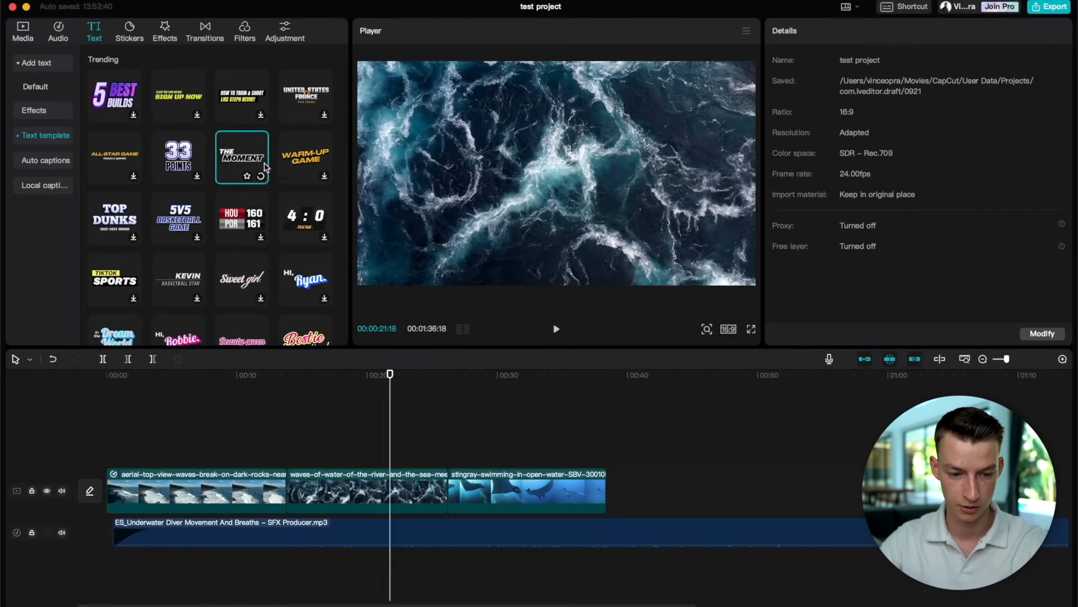
click(348, 226)
drag(240, 154, 376, 454)
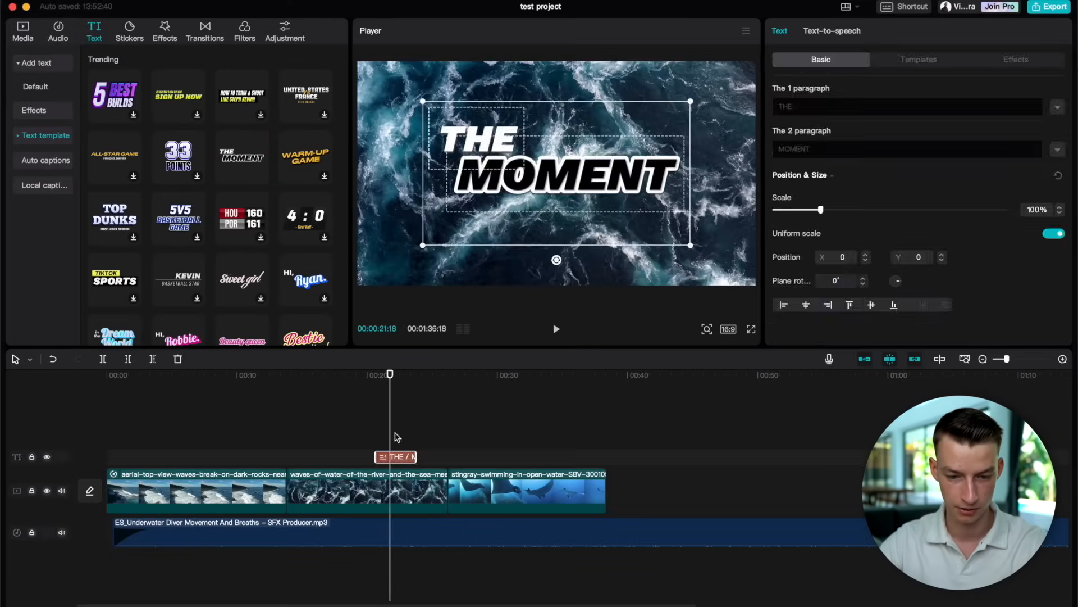
- Change the template's second text line from MOMENT to OCEAN
click(395, 436)
double_click(507, 133)
click(592, 167)
double_click(585, 173)
text(OCEAN)
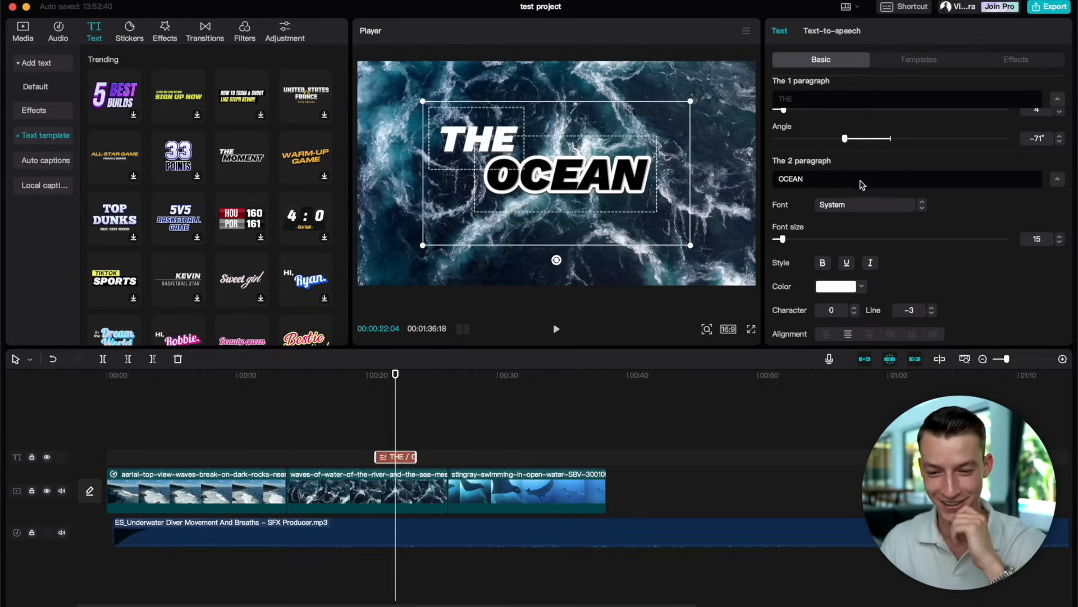
scroll(850, 205, down, 1)
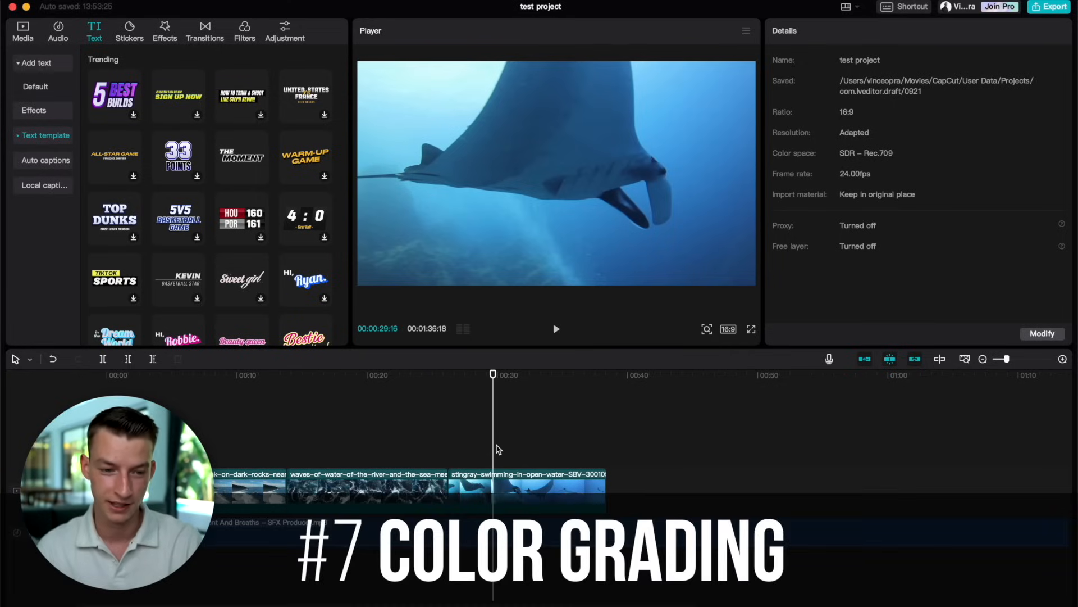
- Try a gentle S-shaped brightness curve on the stingray clip, with darker shadows and brighter highlights
click(507, 495)
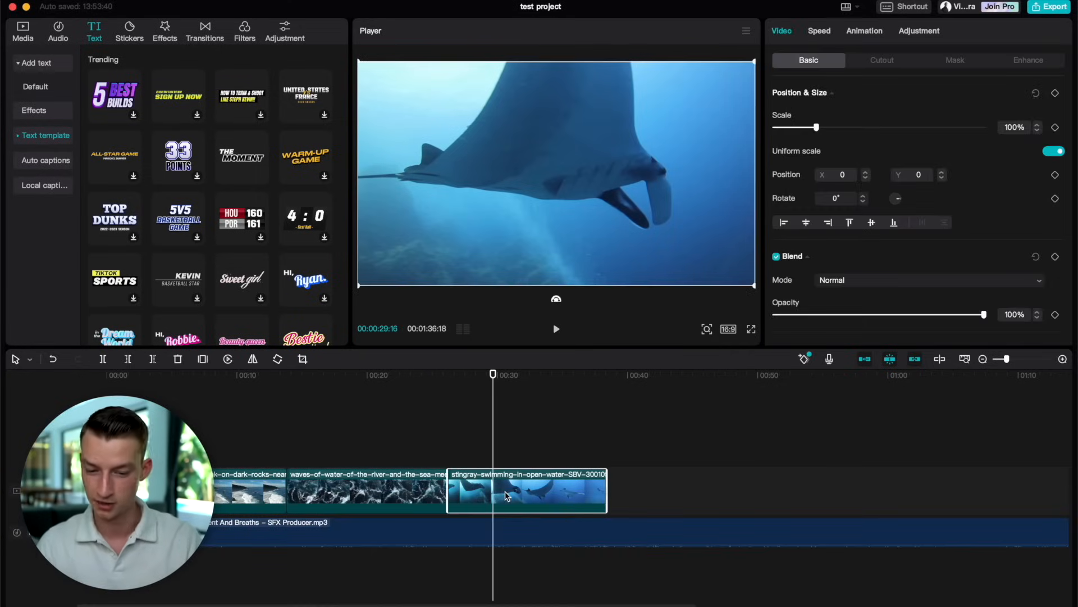
click(918, 31)
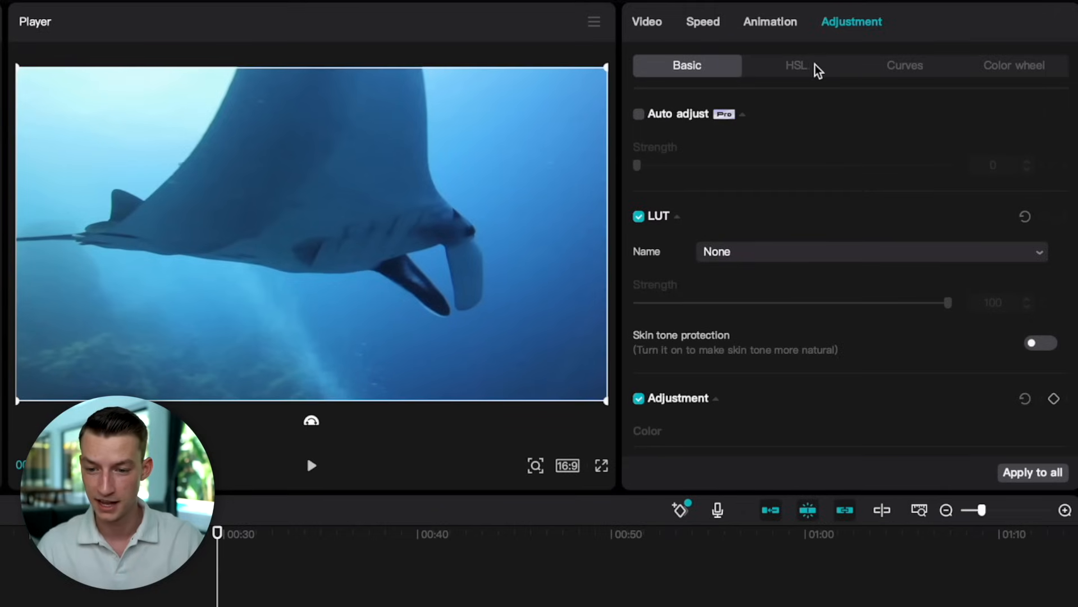
click(903, 78)
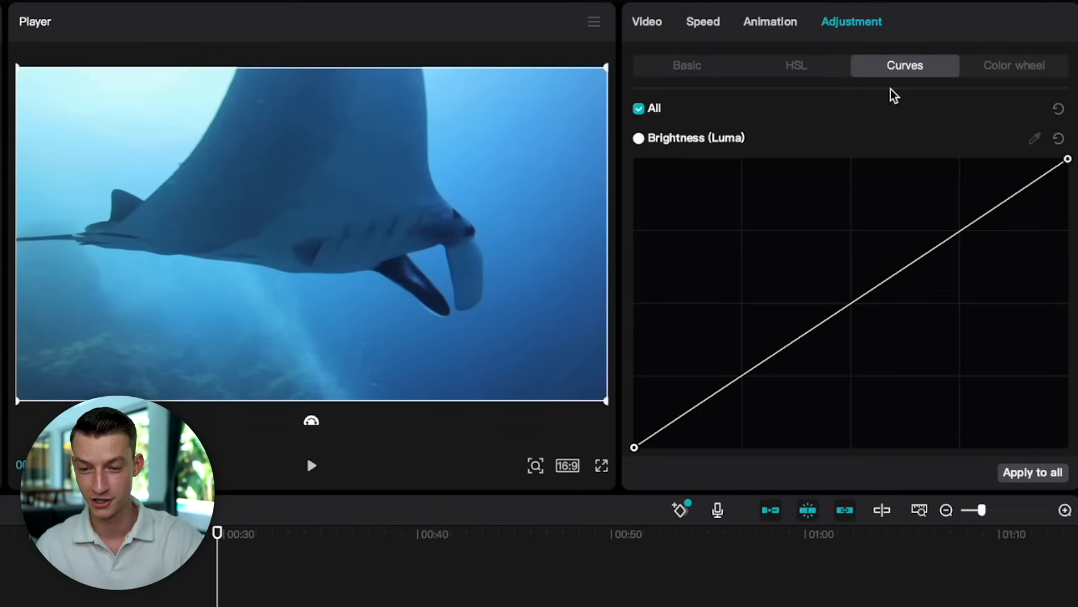
click(765, 359)
drag(765, 359, 781, 381)
drag(960, 242, 958, 221)
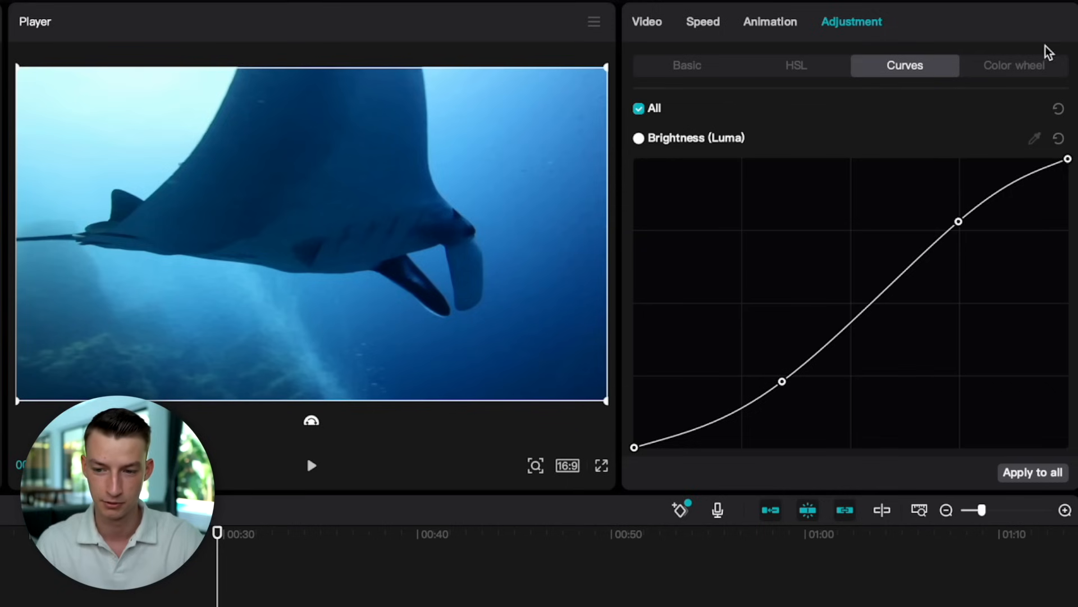
- Try tinting the stingray clip's shadows toward orange with the color wheel, at red 0.05 and blue -0.11
click(1017, 69)
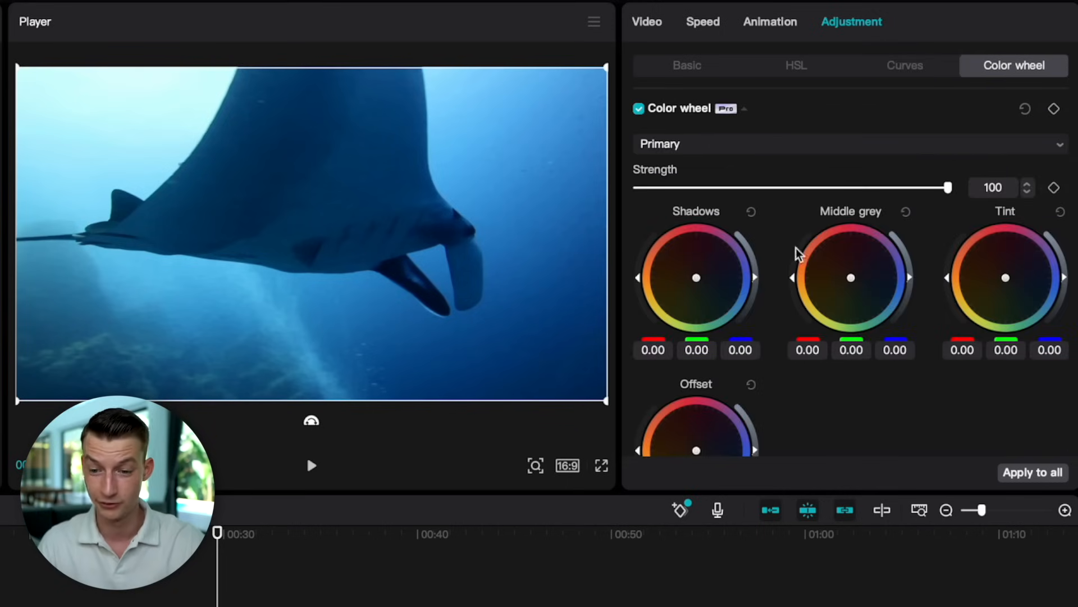
scroll(847, 440, down, 2)
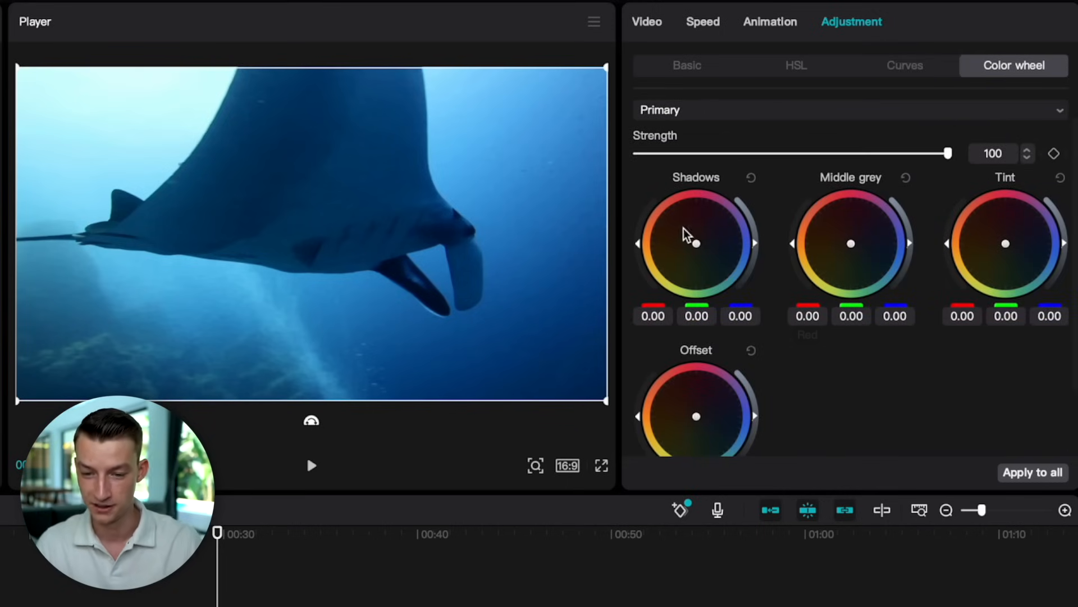
drag(696, 243, 655, 219)
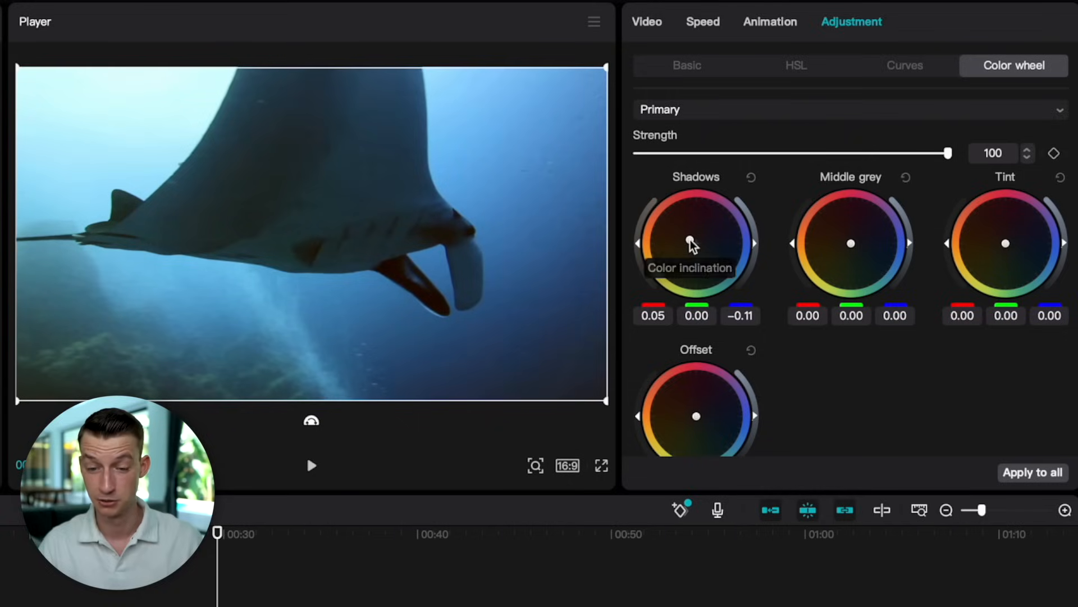
- Try shifting the hue of the stingray clip's cyan tones toward blue with the HSL adjustment
click(708, 23)
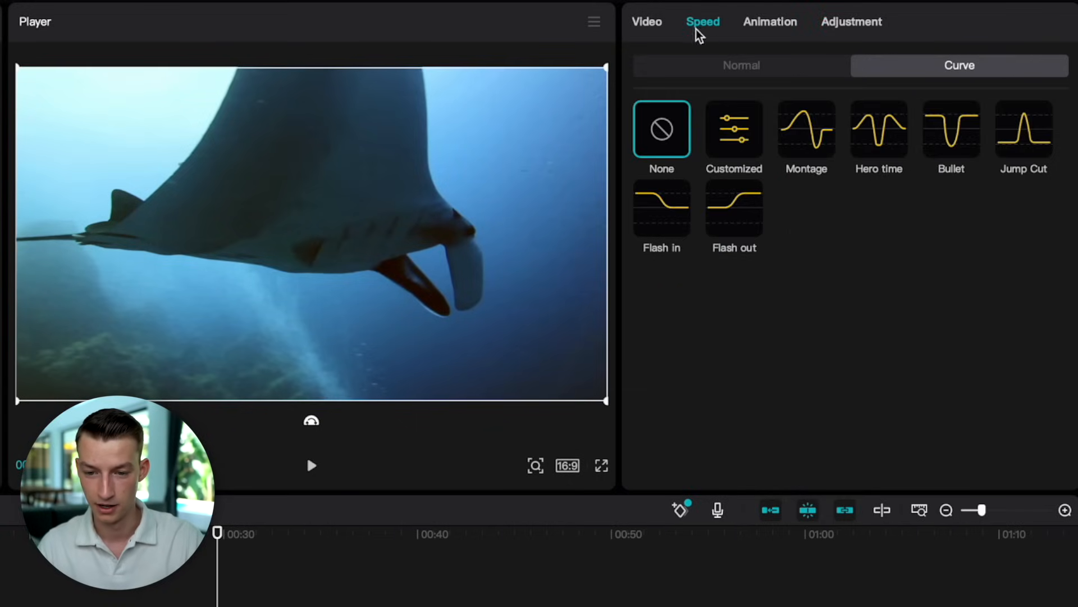
click(759, 23)
click(878, 20)
click(831, 68)
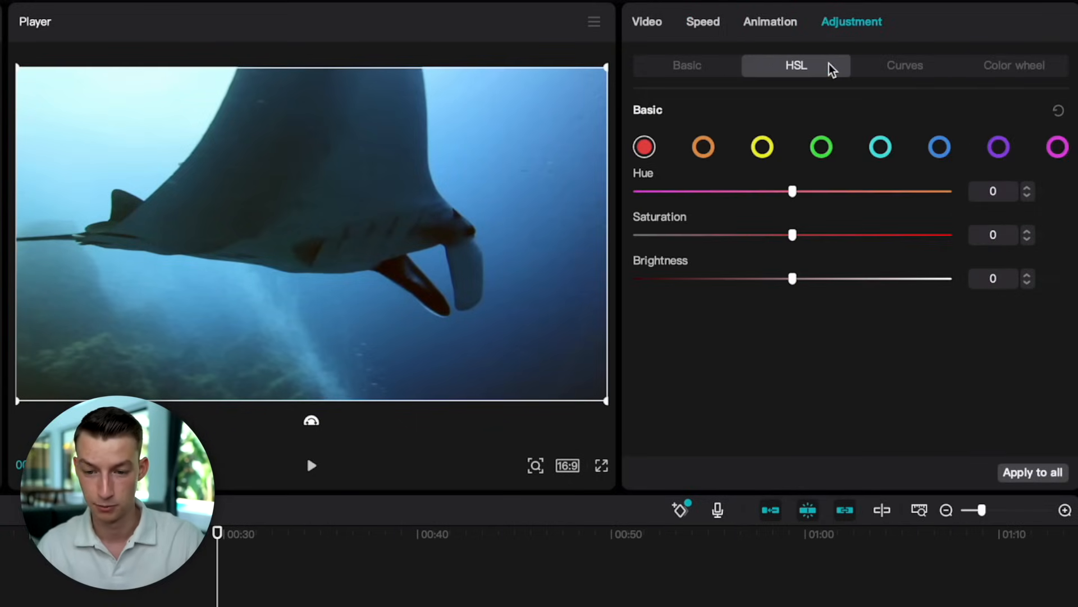
click(880, 149)
drag(796, 193, 875, 204)
- Try a warmer color temperature of 17 on the stingray clip
click(699, 68)
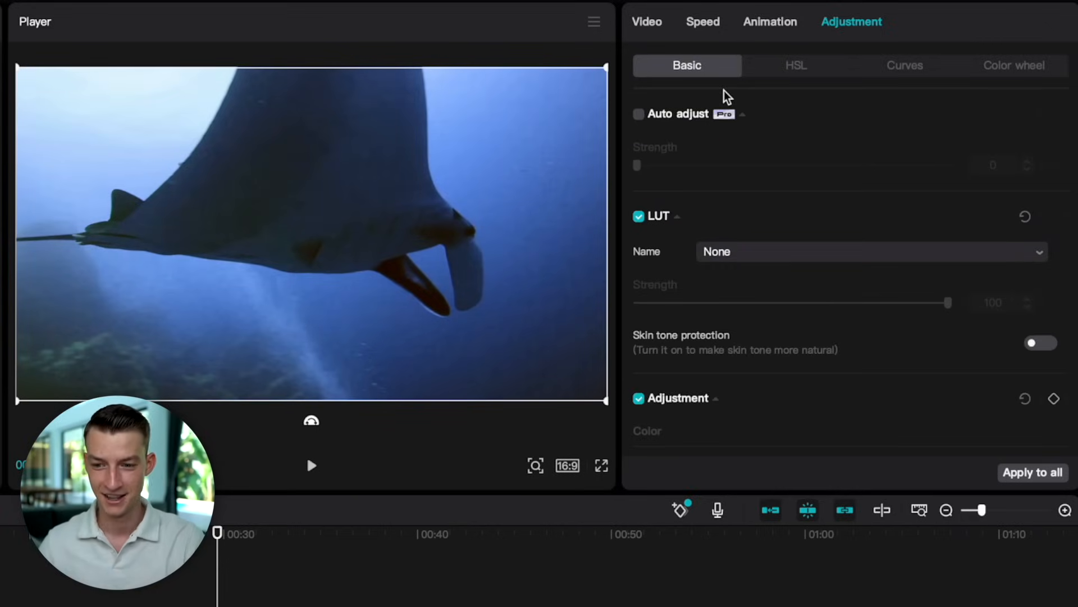
scroll(732, 304, down, 10)
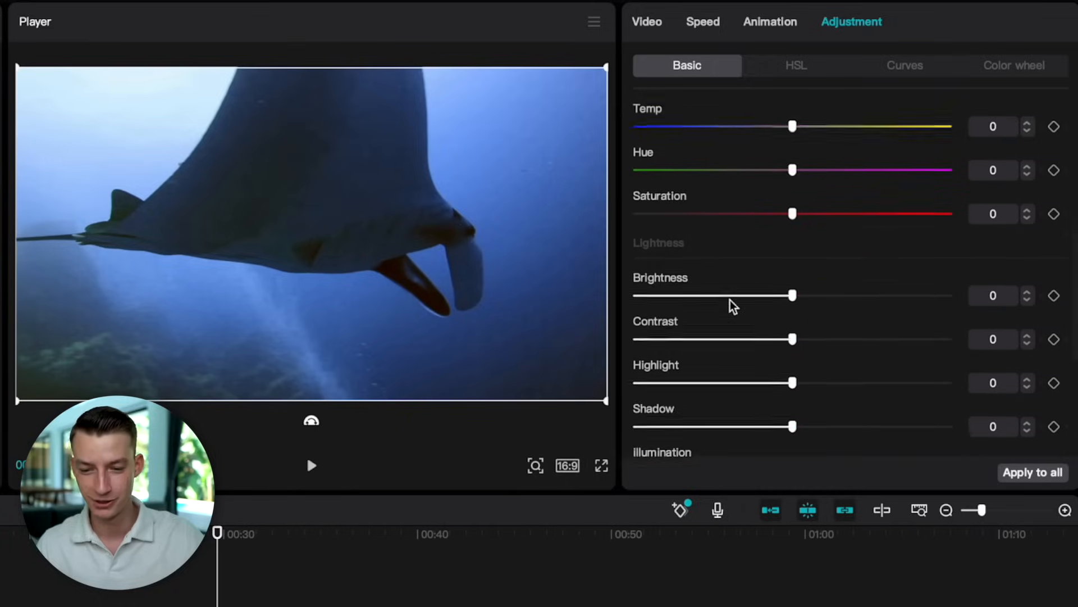
scroll(733, 306, up, 10)
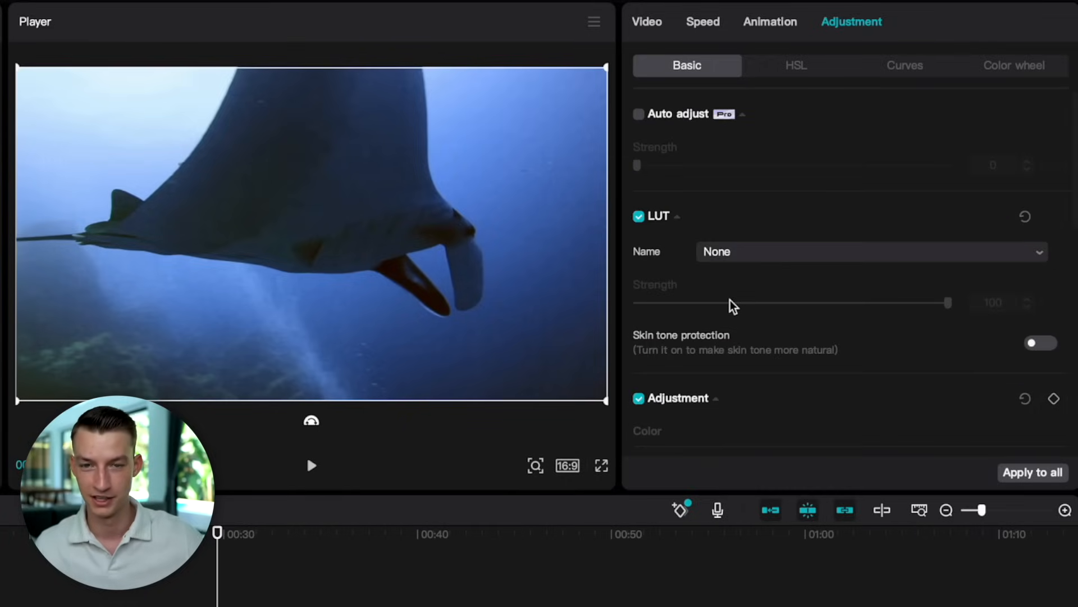
scroll(733, 306, down, 3)
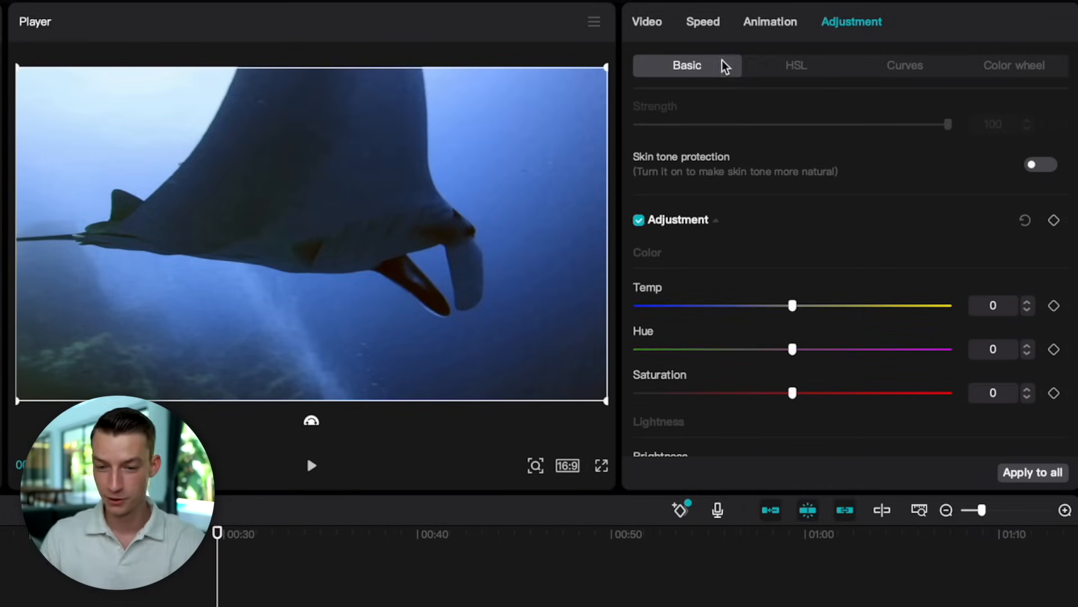
drag(790, 306, 839, 295)
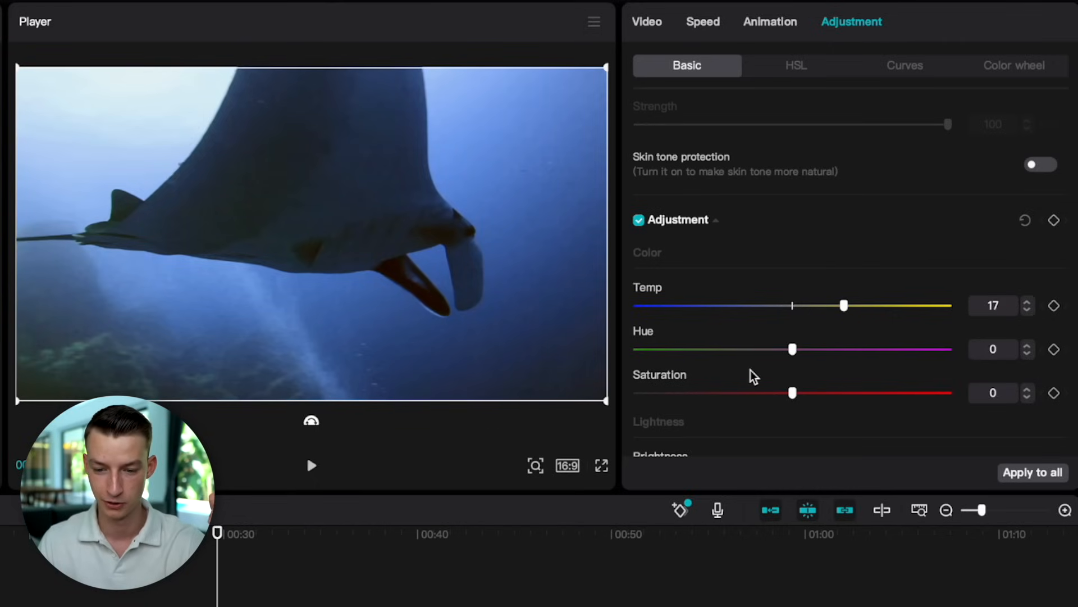
- Try a slight brightness increase on the stingray clip and look through the remaining basic adjustments
scroll(754, 377, down, 1)
scroll(807, 395, down, 3)
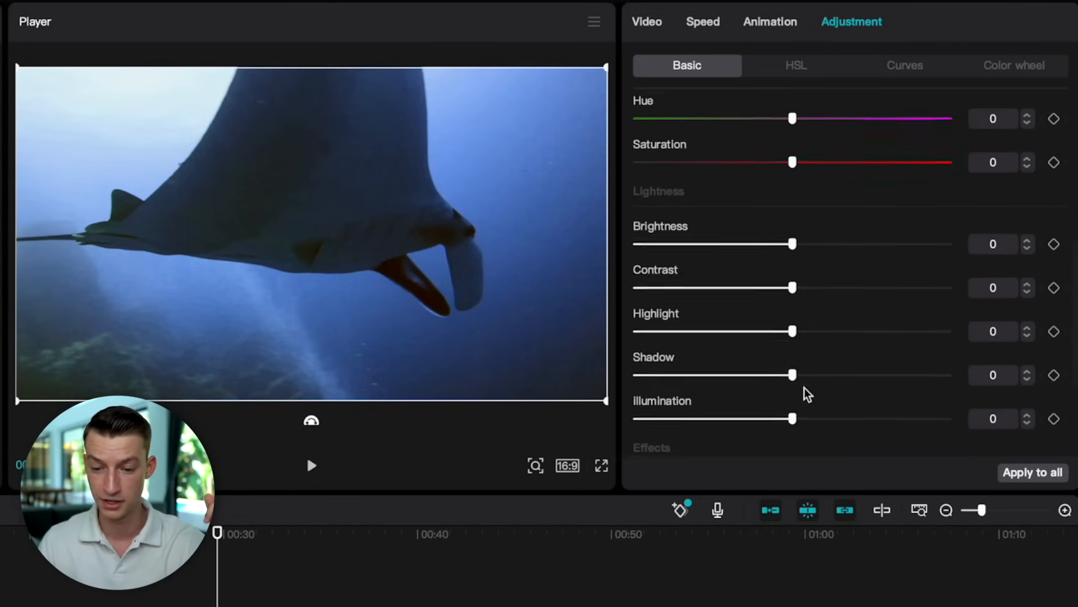
mouse_move(792, 240)
mouse_down()
mouse_move(823, 236)
mouse_move(727, 222)
mouse_move(798, 238)
mouse_up()
scroll(811, 337, down, 3)
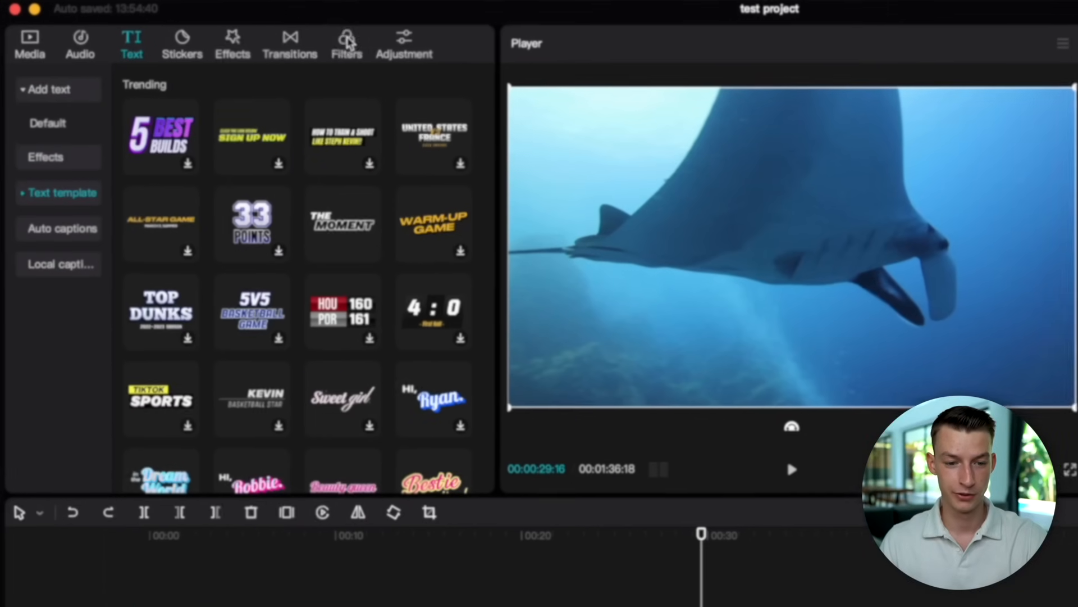
- Preview the Shirley: Realistic Vision filter and add it to the timeline above the stingray clip
click(245, 37)
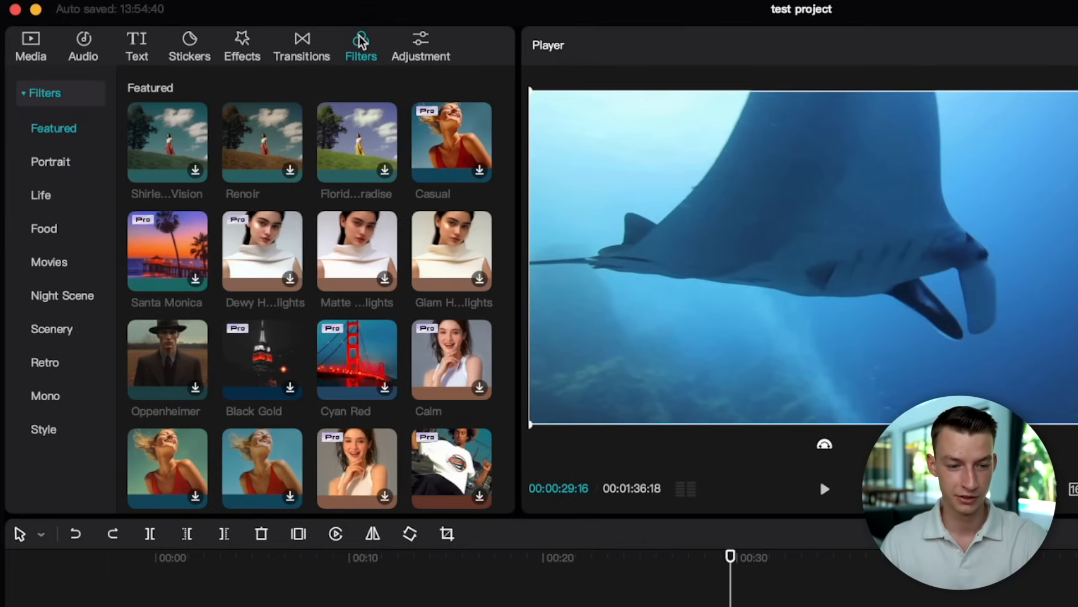
click(195, 168)
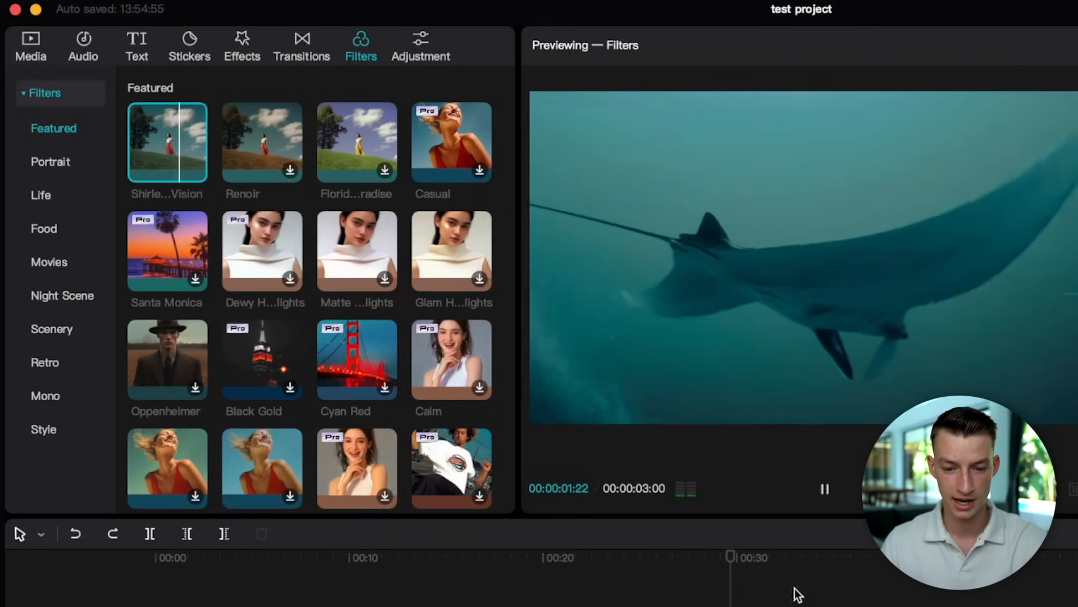
click(823, 486)
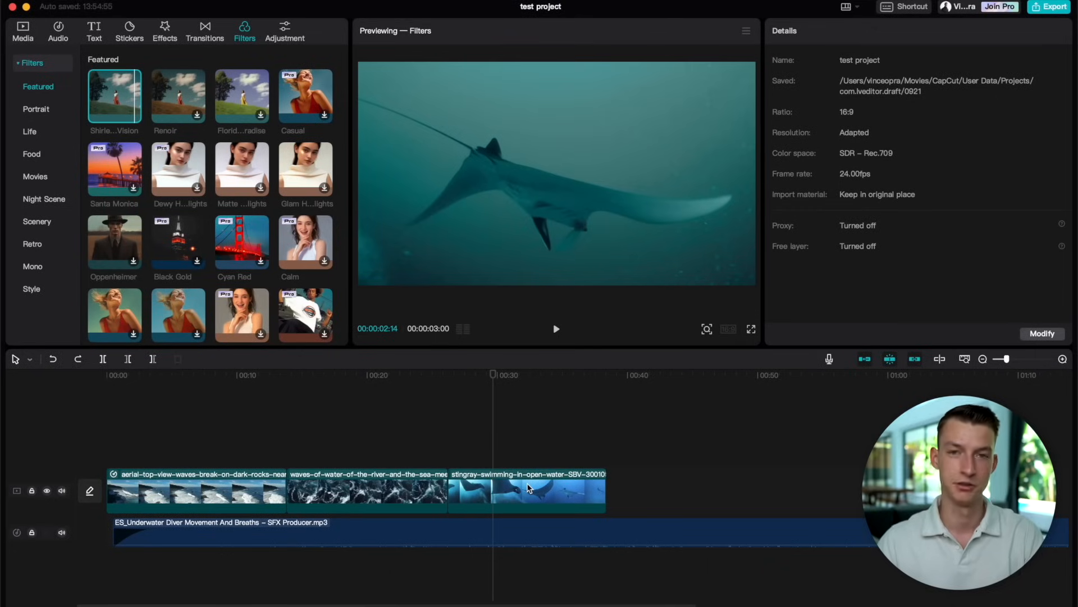
click(458, 380)
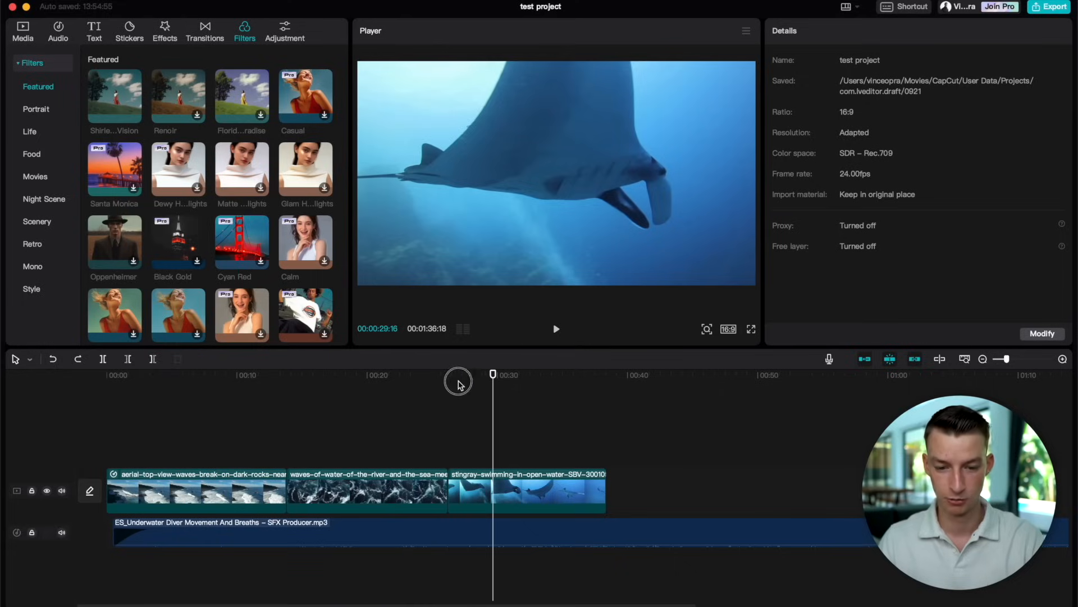
click(514, 392)
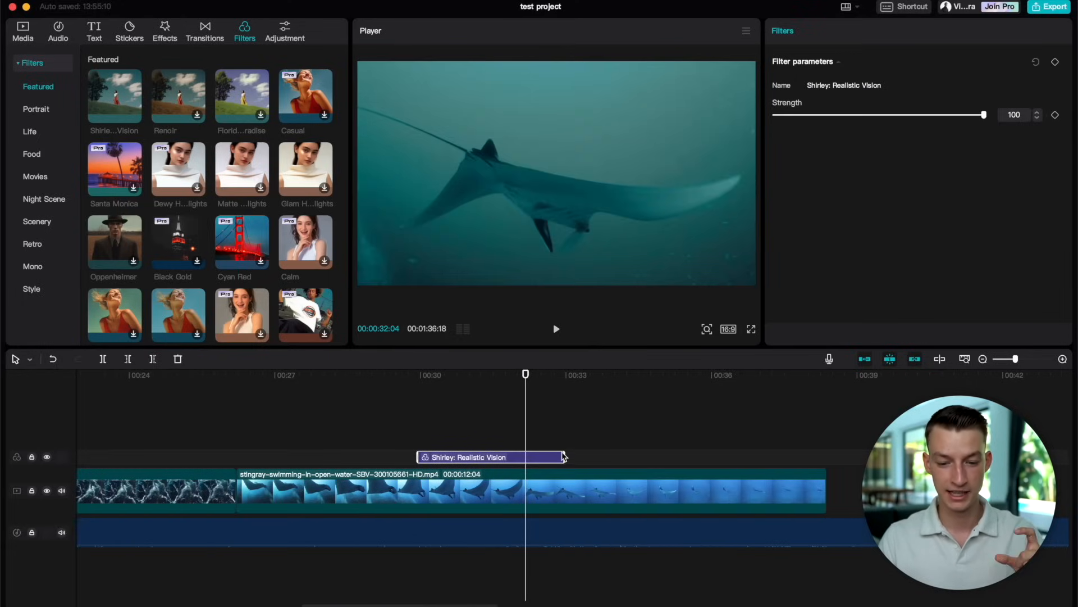
- Stretch the Shirley: Realistic Vision filter so it covers the whole stingray clip and the preceding waves clip
drag(564, 457, 827, 458)
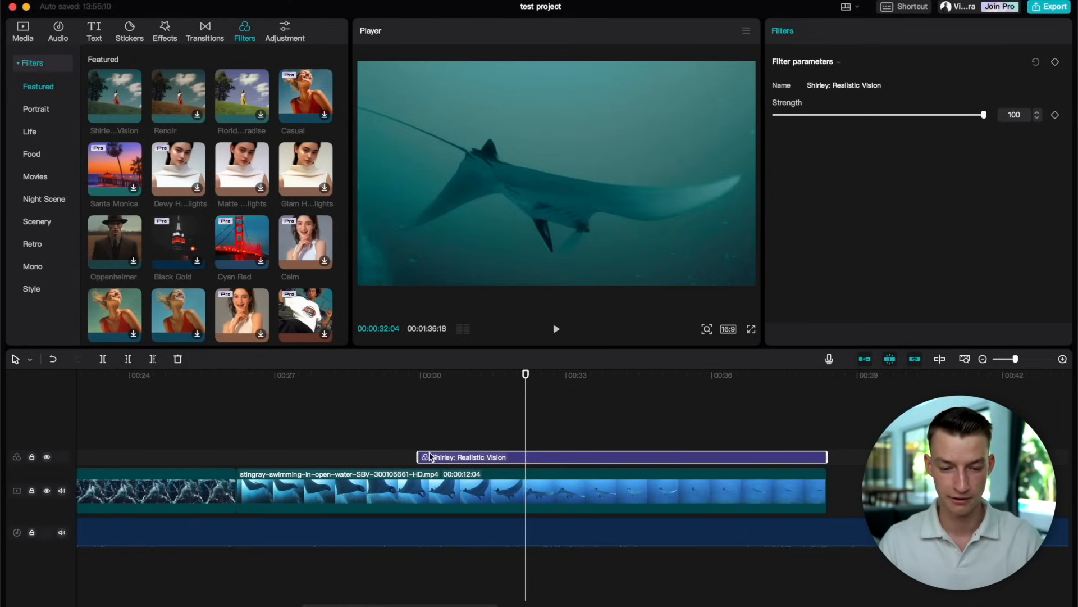
drag(420, 458, 238, 446)
scroll(239, 446, down, 2)
scroll(236, 447, down, 1)
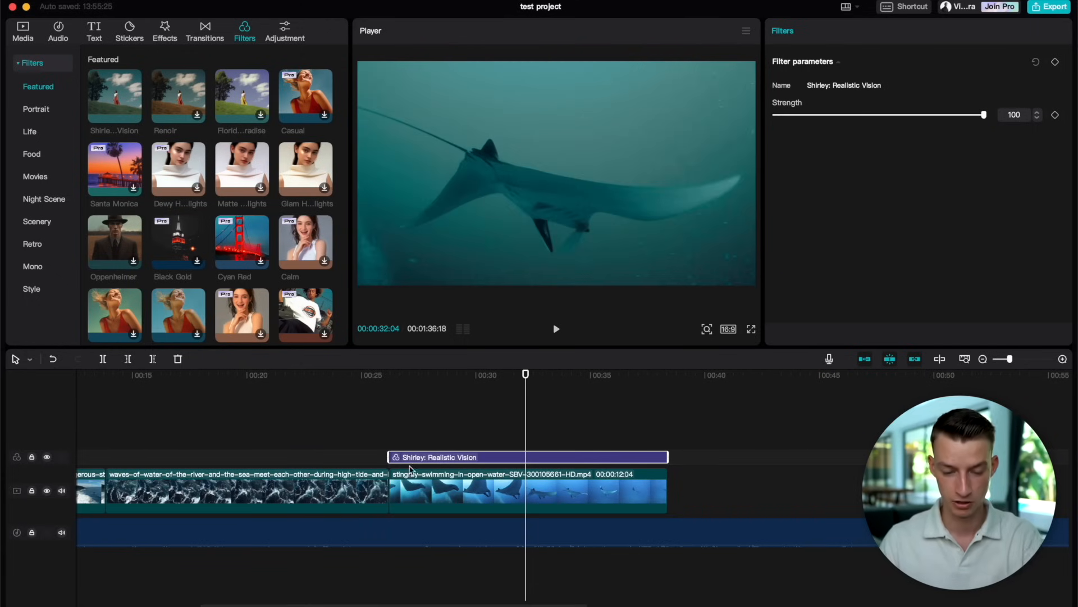
click(283, 375)
drag(391, 459, 111, 458)
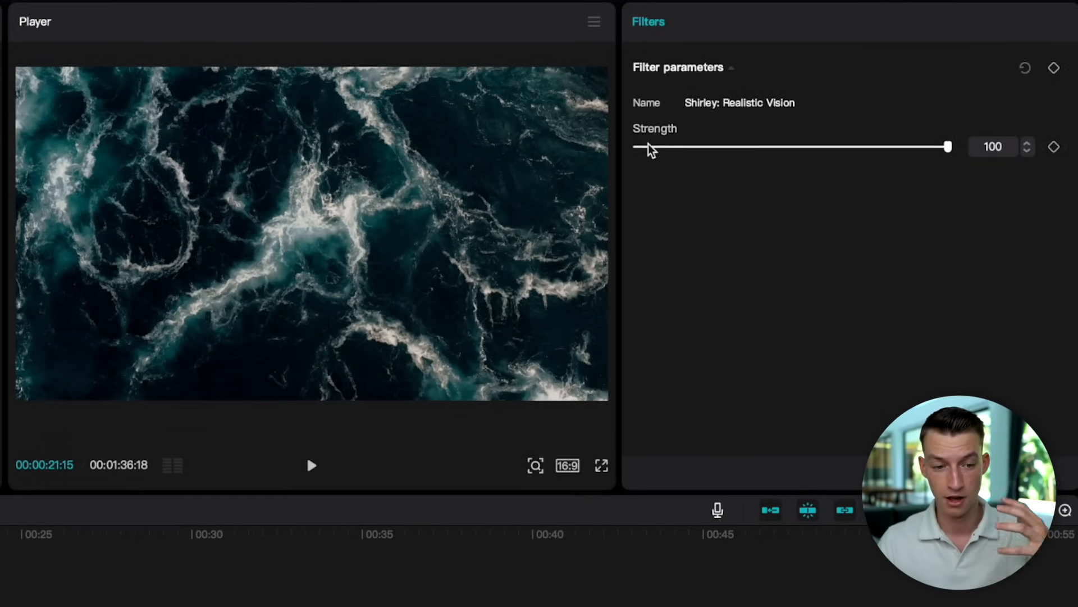
- Lower the filter's strength to 72 and play back the waves clip
drag(948, 146, 770, 163)
key(space)
key(space)
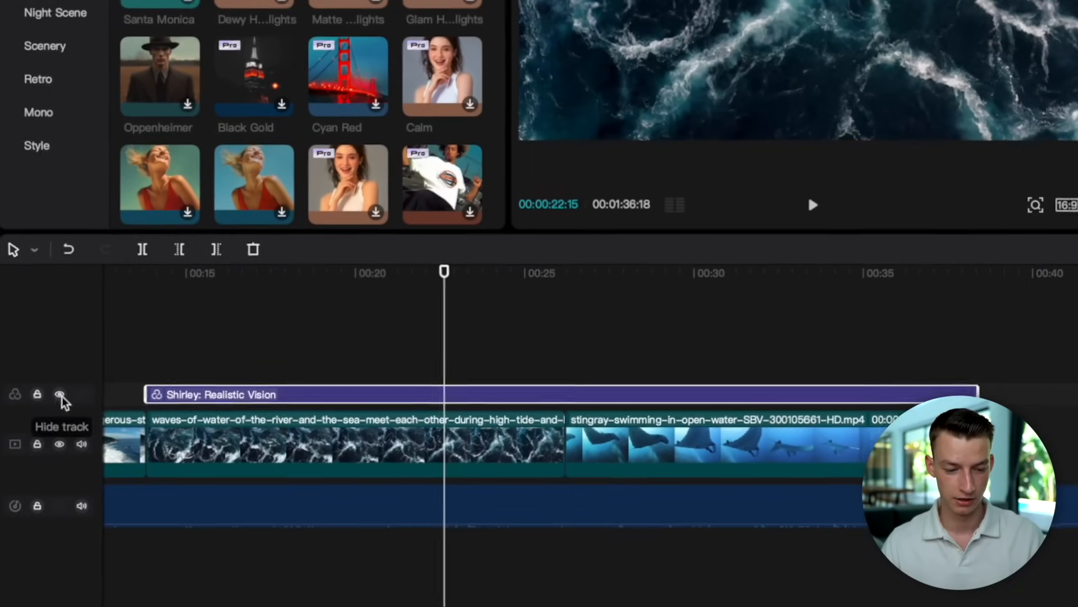
- Toggle the filter track's visibility to compare the waves footage with and without the filter
click(60, 393)
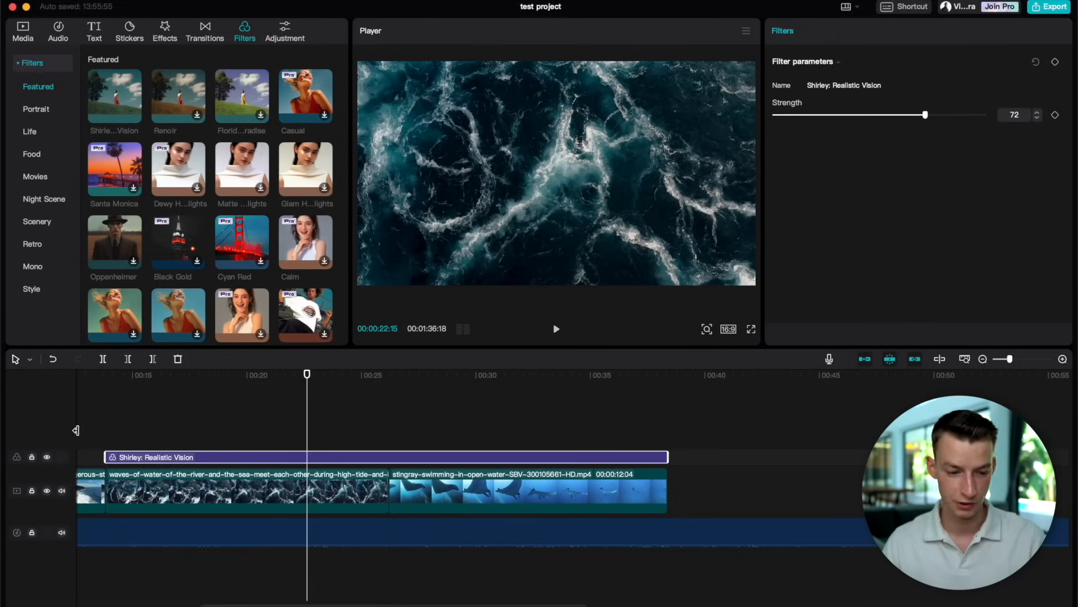
click(46, 457)
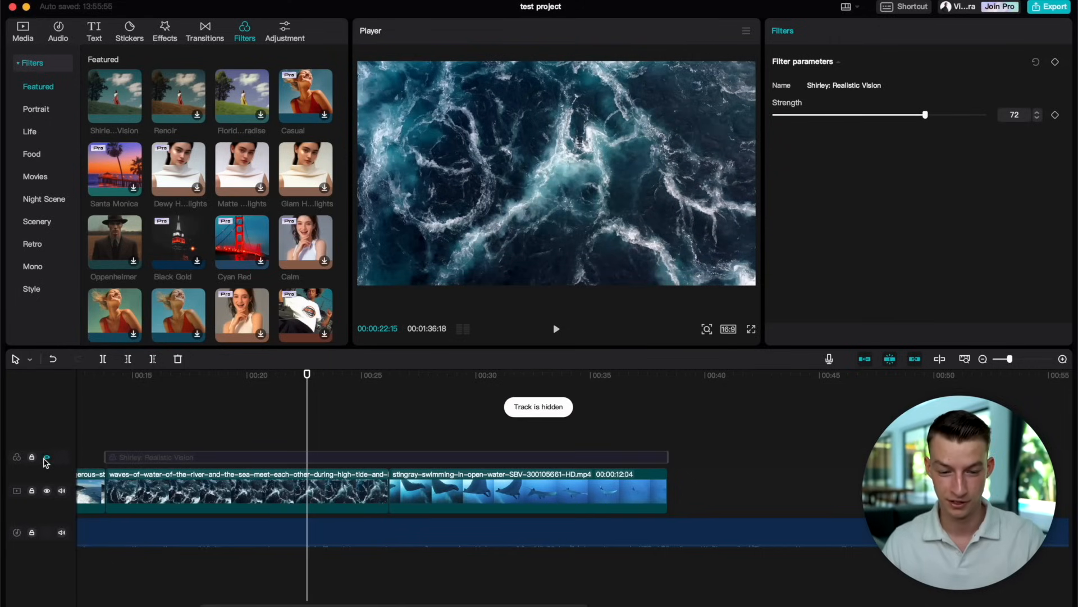
click(46, 458)
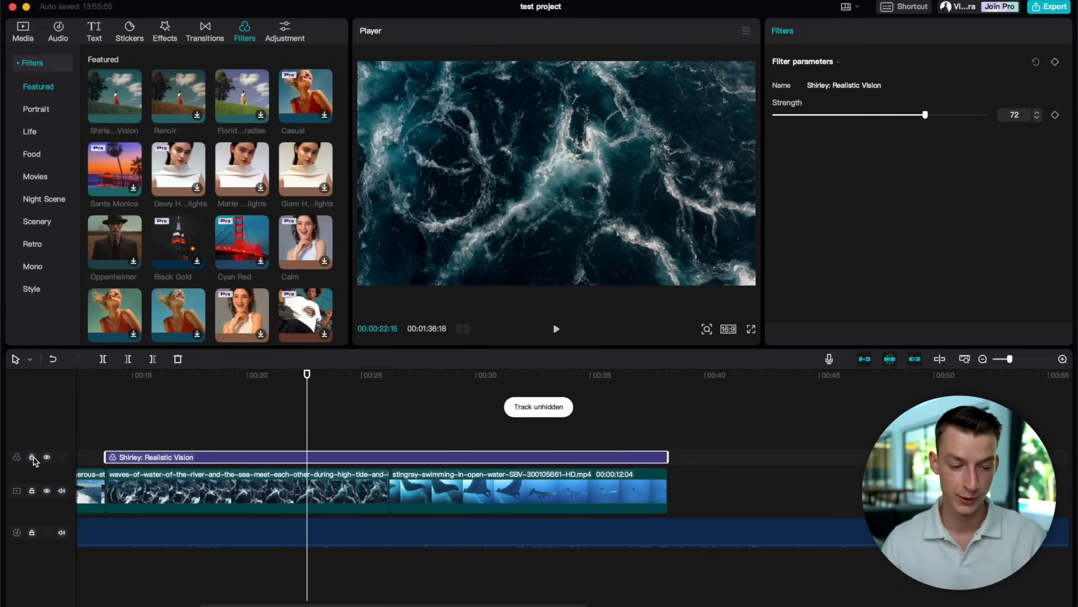
- Try locking the filter track and muting the main video track, restoring each one
click(32, 457)
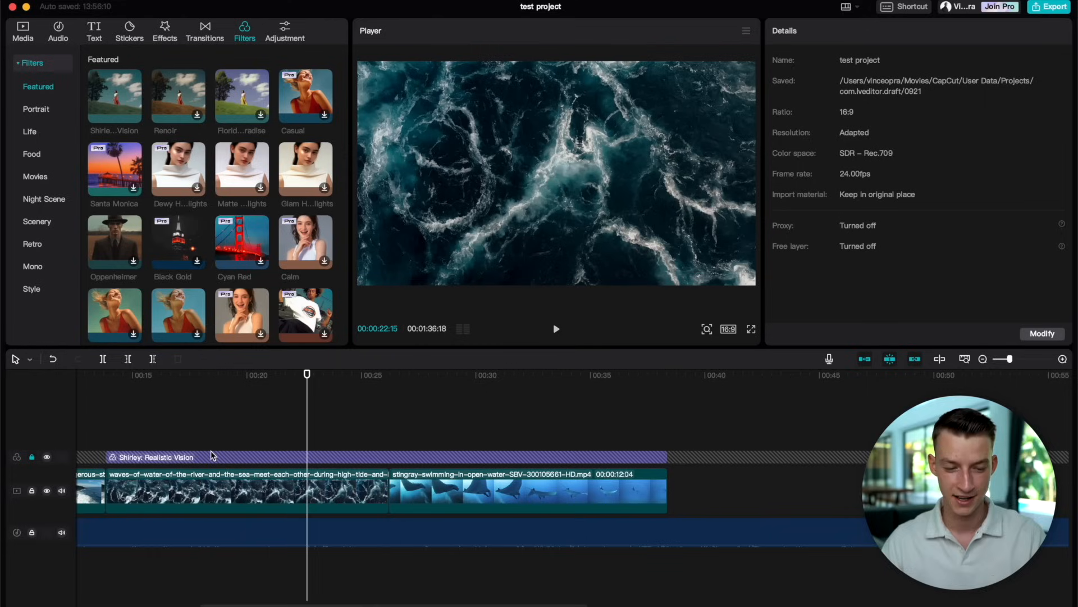
click(32, 457)
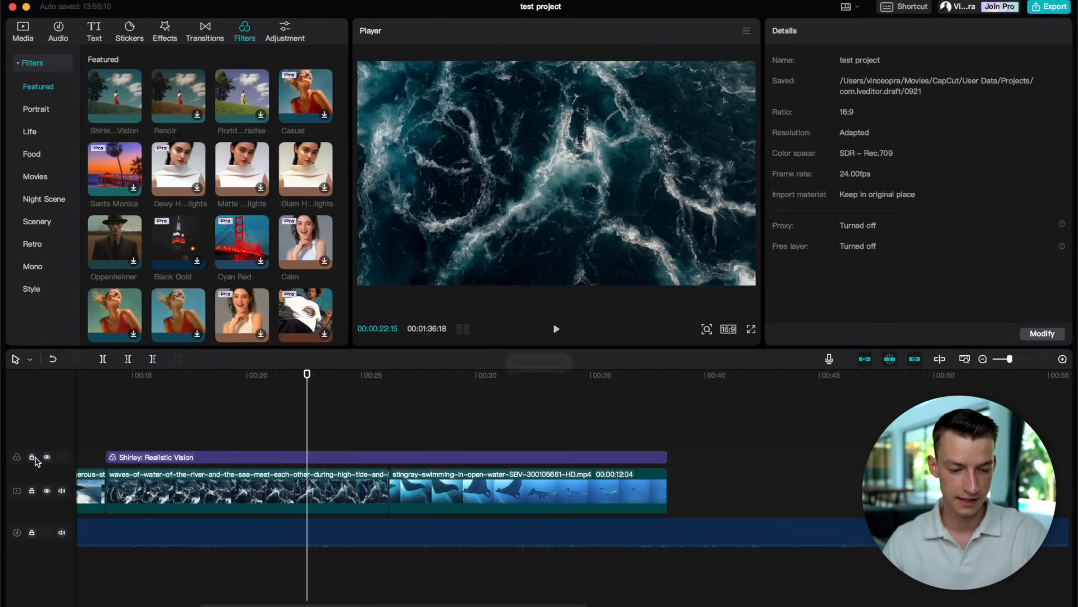
click(63, 491)
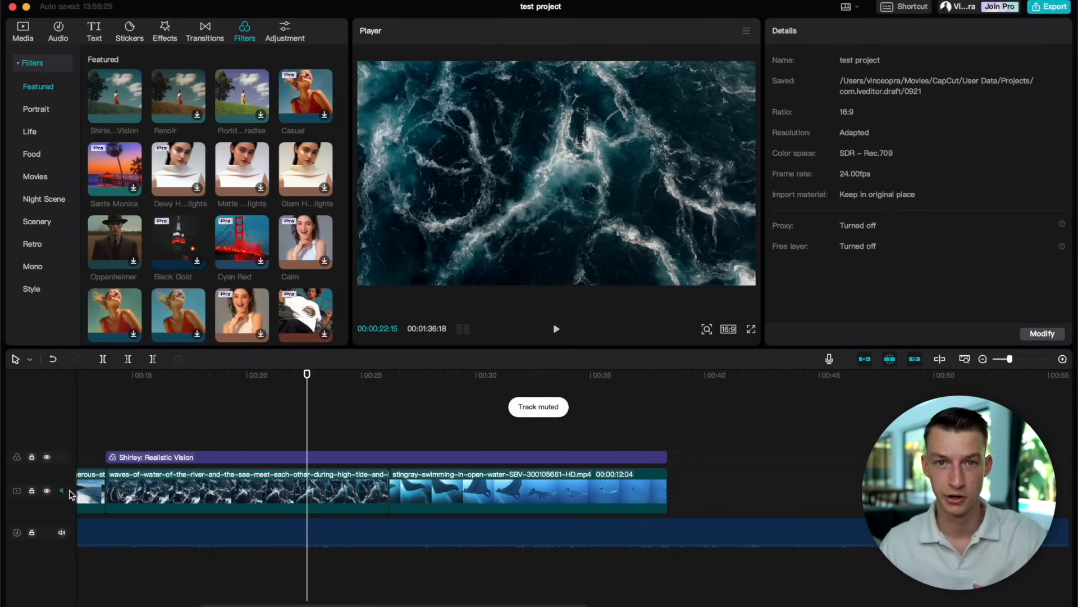
click(61, 491)
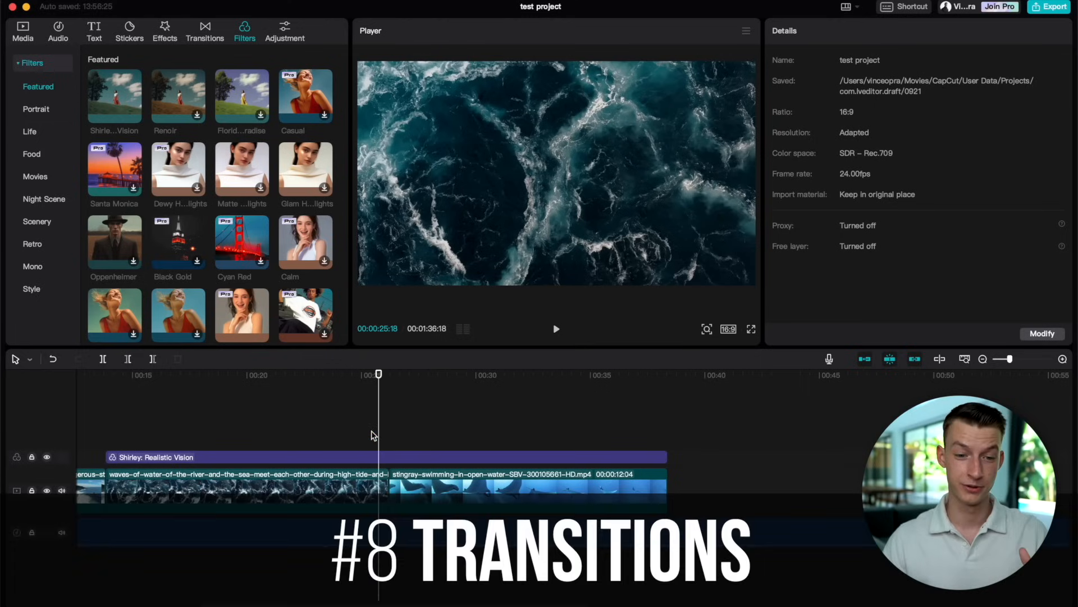
- Add the White Flash overlay transition between the waves clip and the stingray clip, and play it back
click(205, 32)
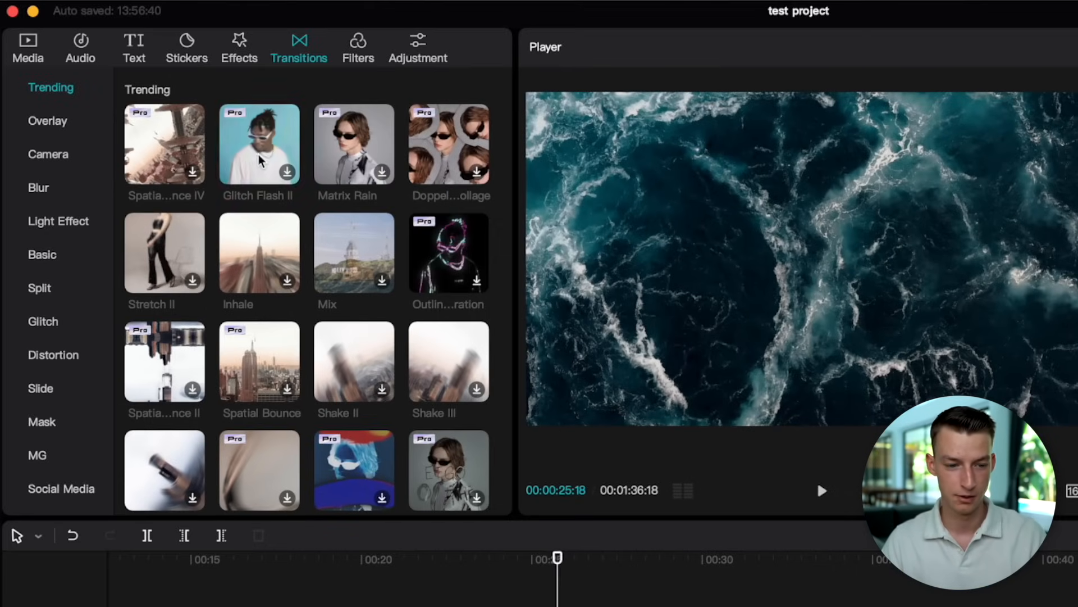
click(80, 127)
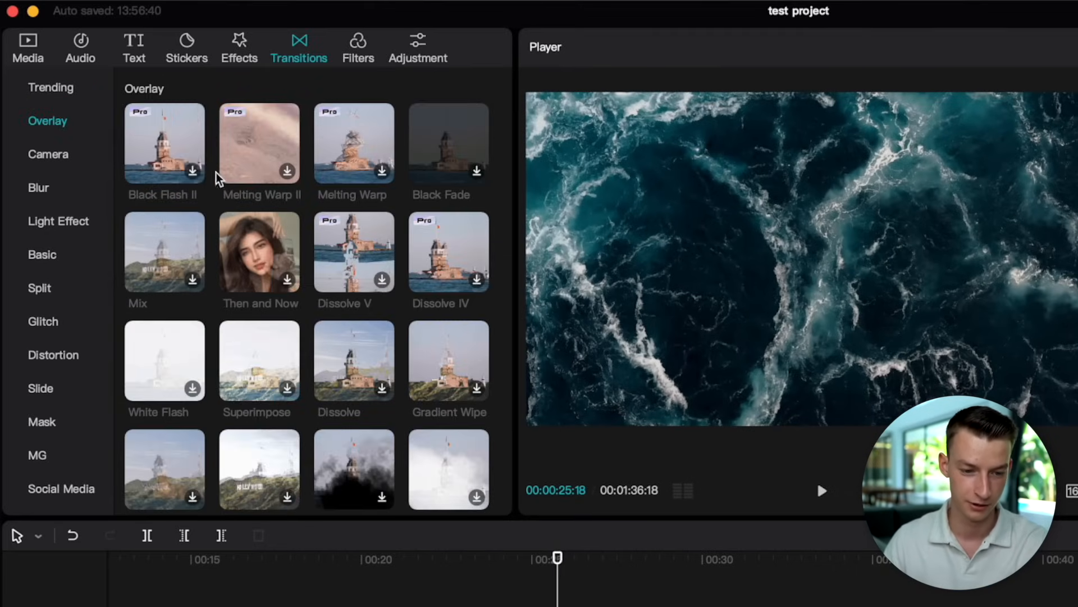
scroll(197, 234, down, 8)
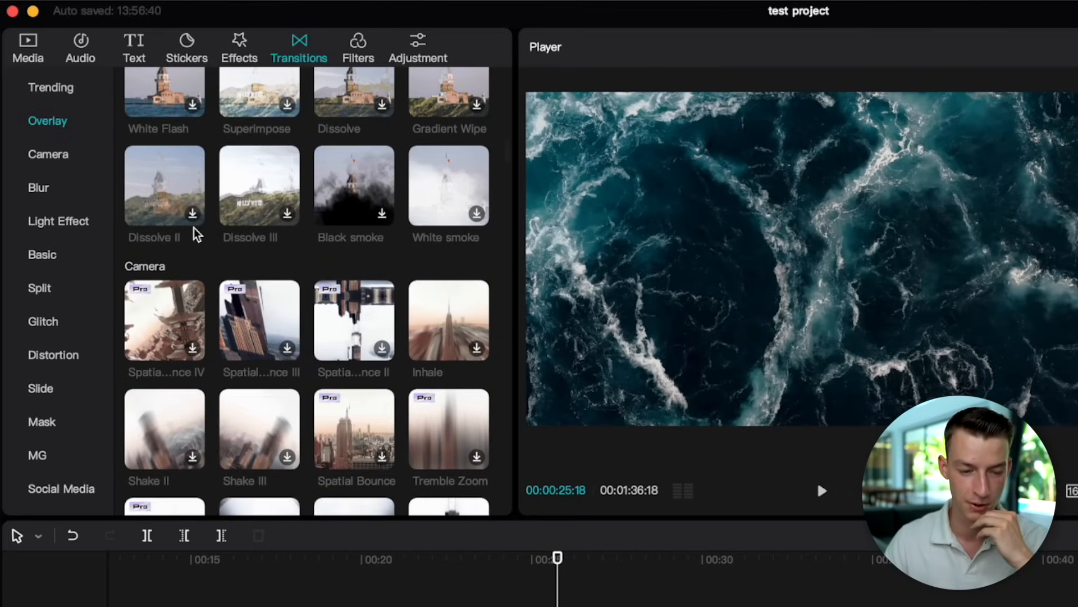
scroll(301, 371, down, 3)
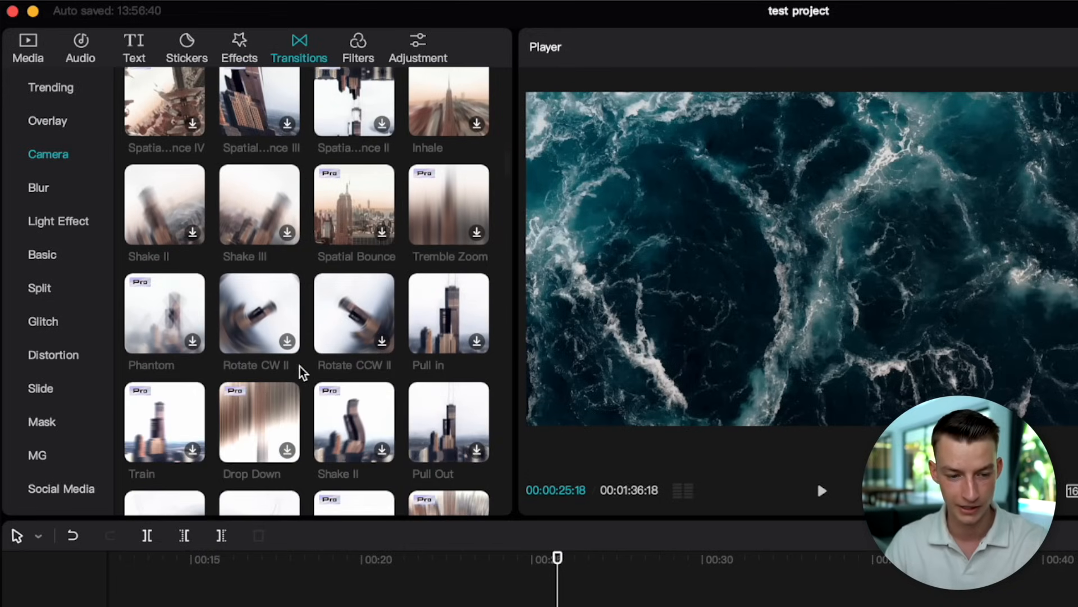
click(72, 222)
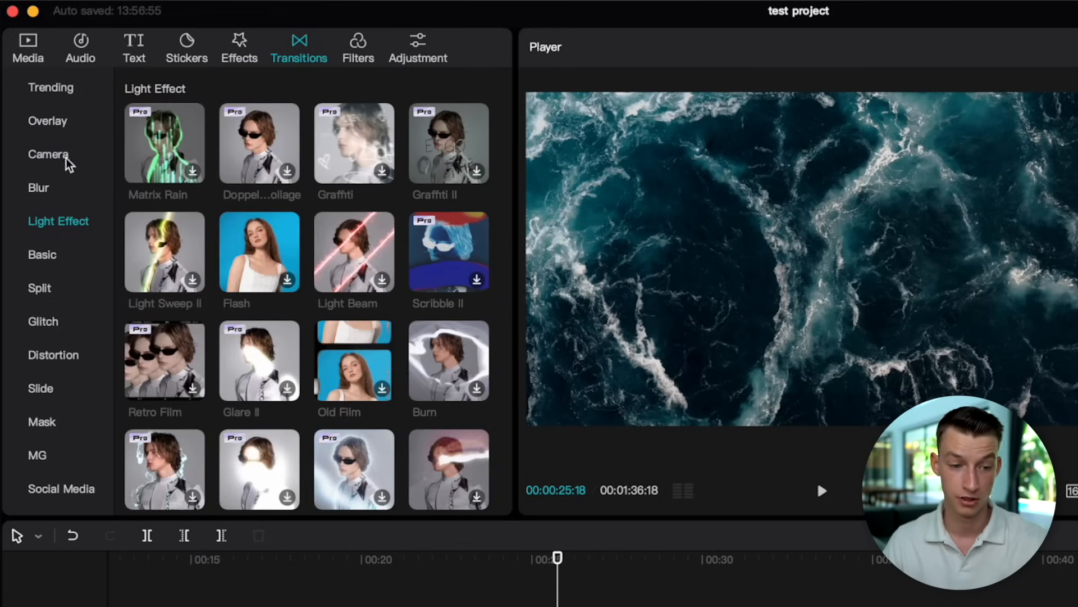
click(74, 122)
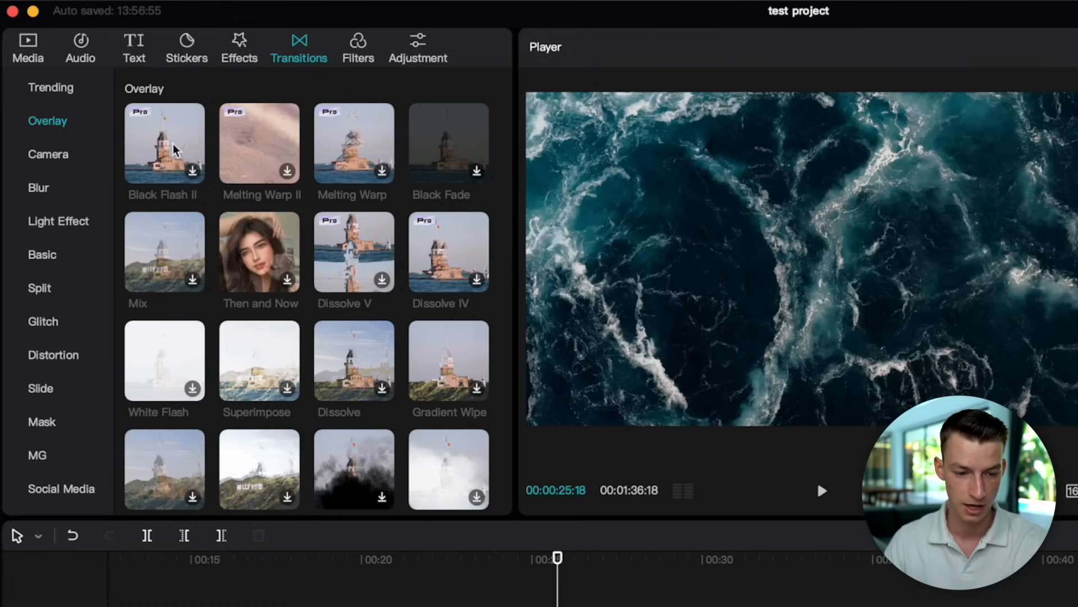
scroll(207, 361, down, 3)
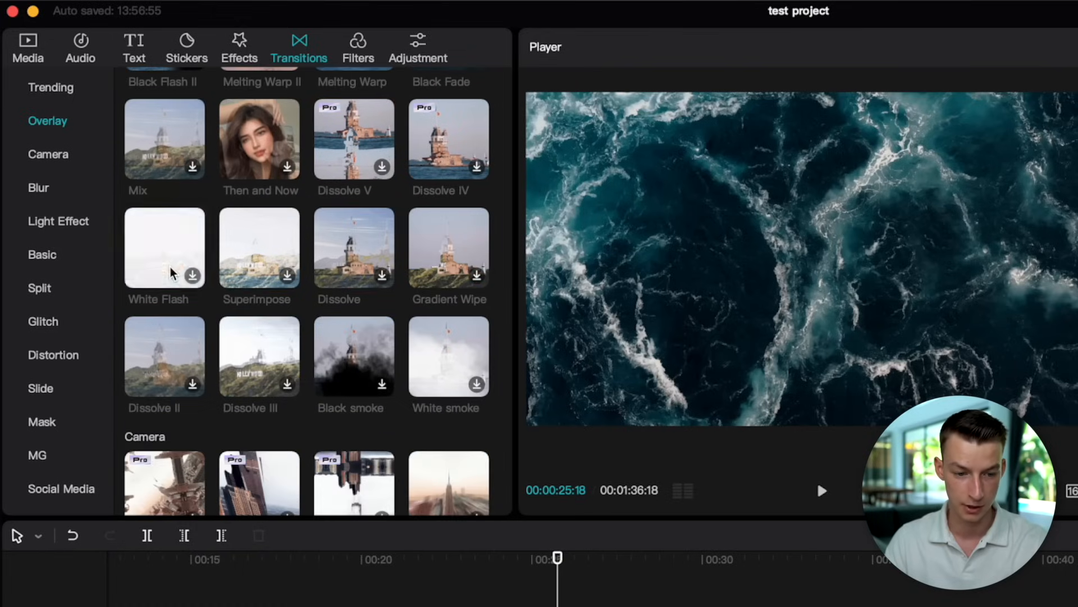
click(167, 260)
drag(167, 259, 552, 606)
drag(375, 502, 386, 493)
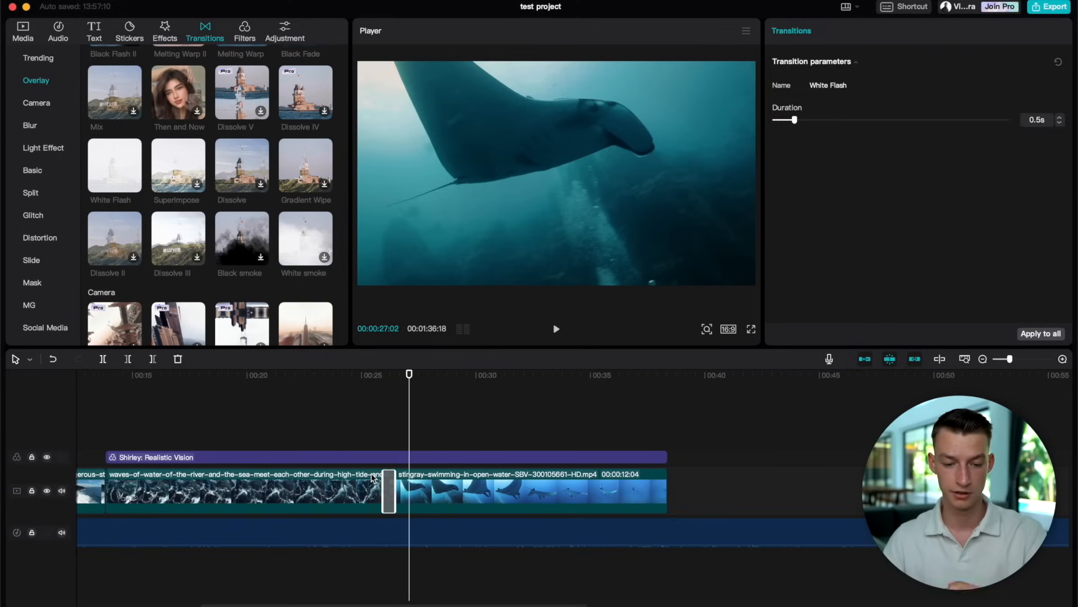
click(369, 428)
key(space)
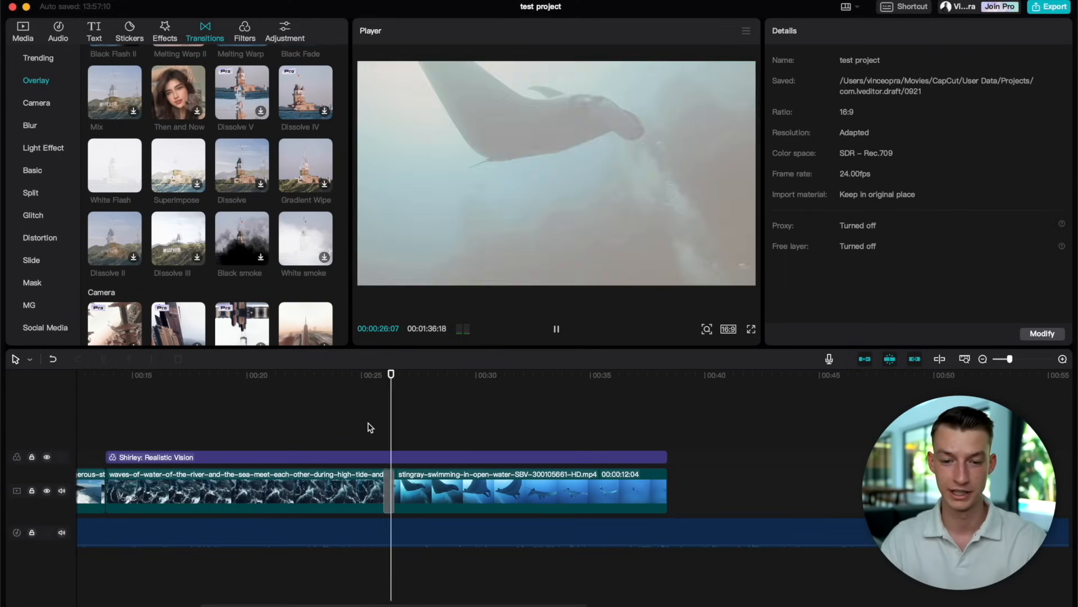
click(38, 284)
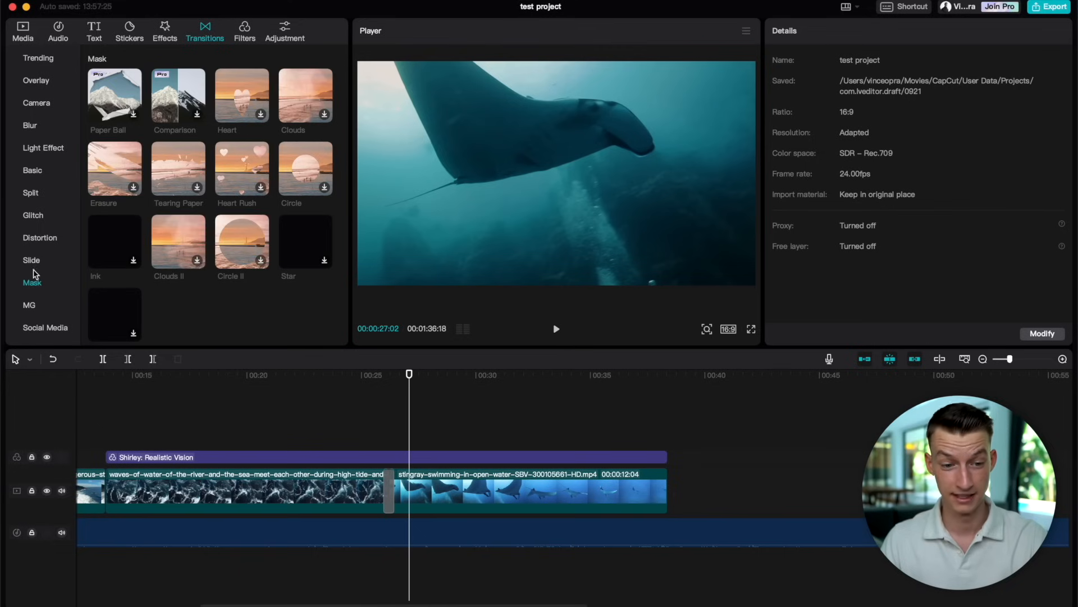
click(47, 238)
- Browse the video effects and add the Oblique Blur opening and closing effect above the stingray clip
click(171, 37)
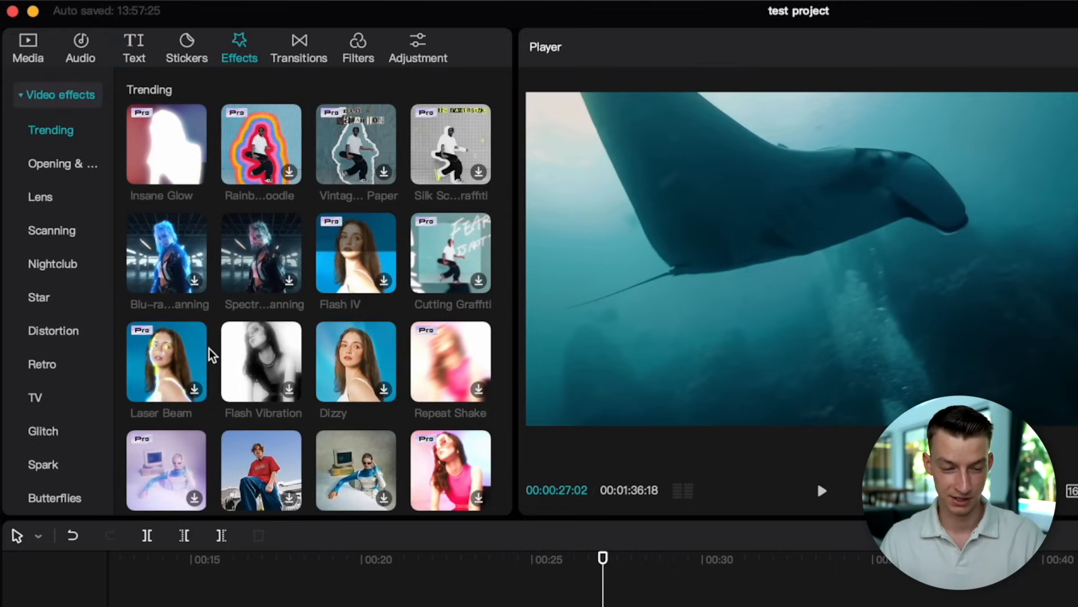
scroll(146, 237, down, 5)
scroll(211, 355, down, 10)
scroll(43, 366, down, 8)
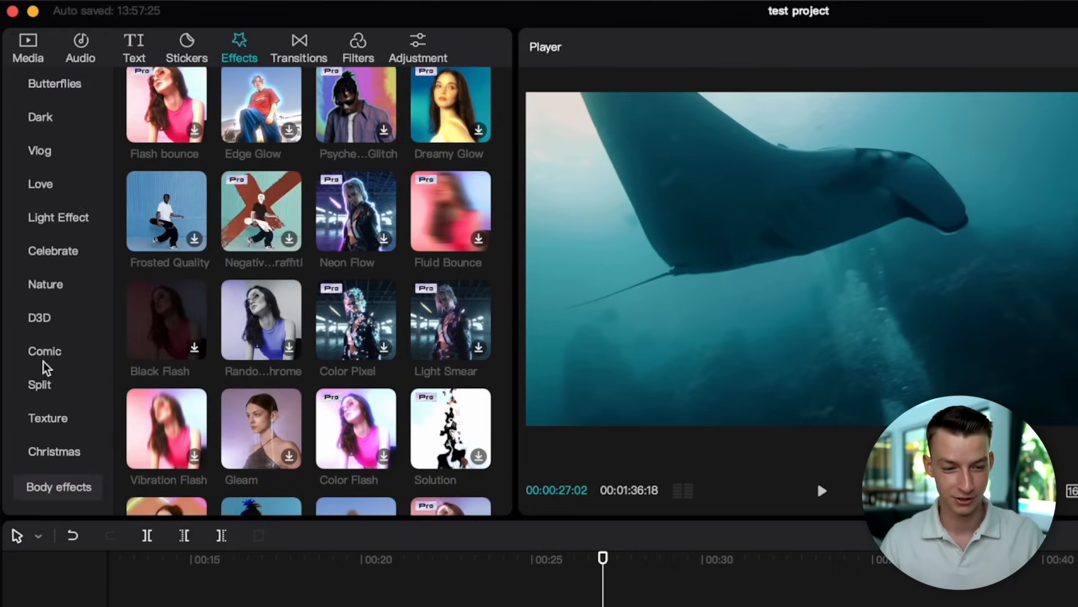
scroll(47, 368, up, 3)
click(81, 304)
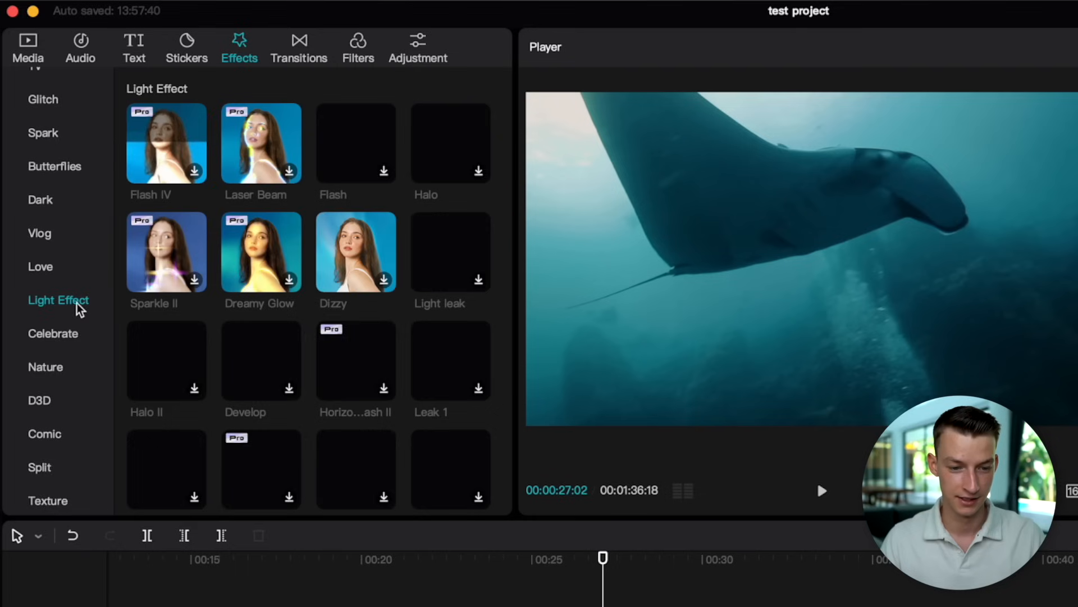
scroll(80, 308, up, 2)
scroll(89, 198, up, 7)
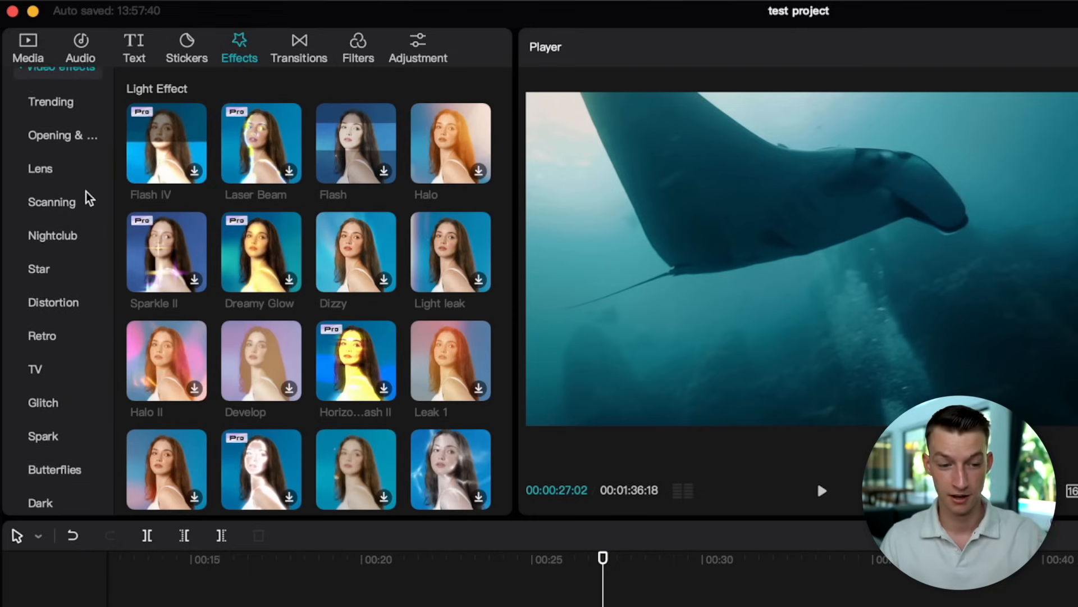
click(62, 163)
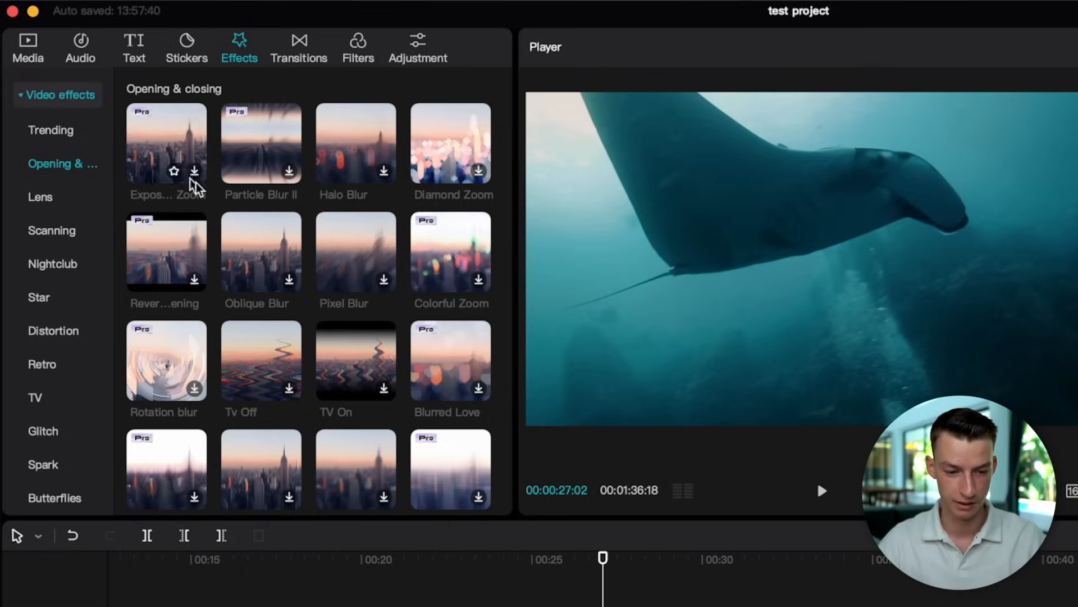
click(274, 249)
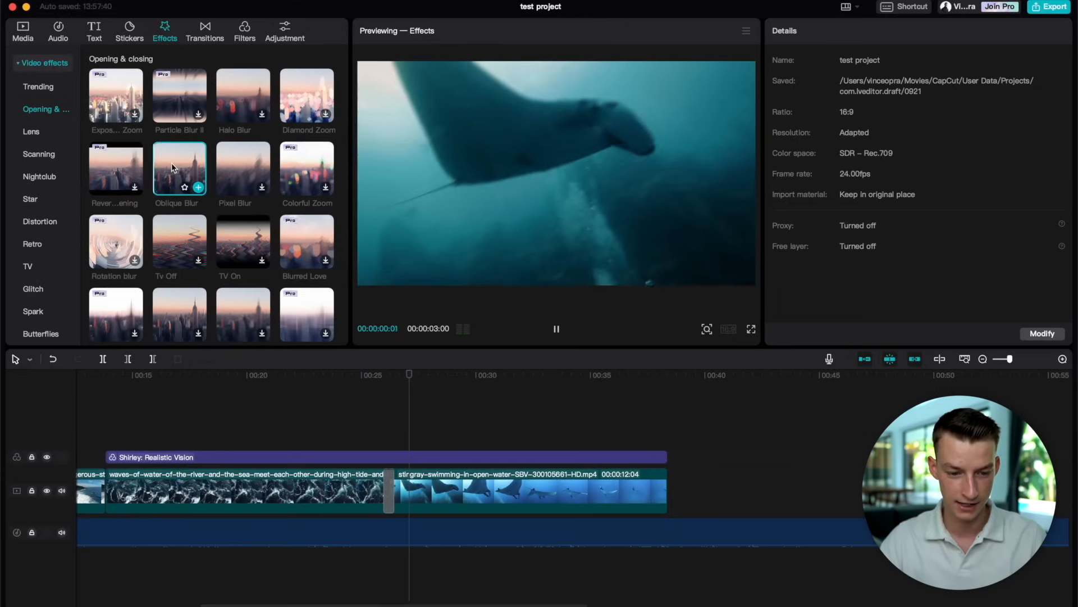
click(198, 187)
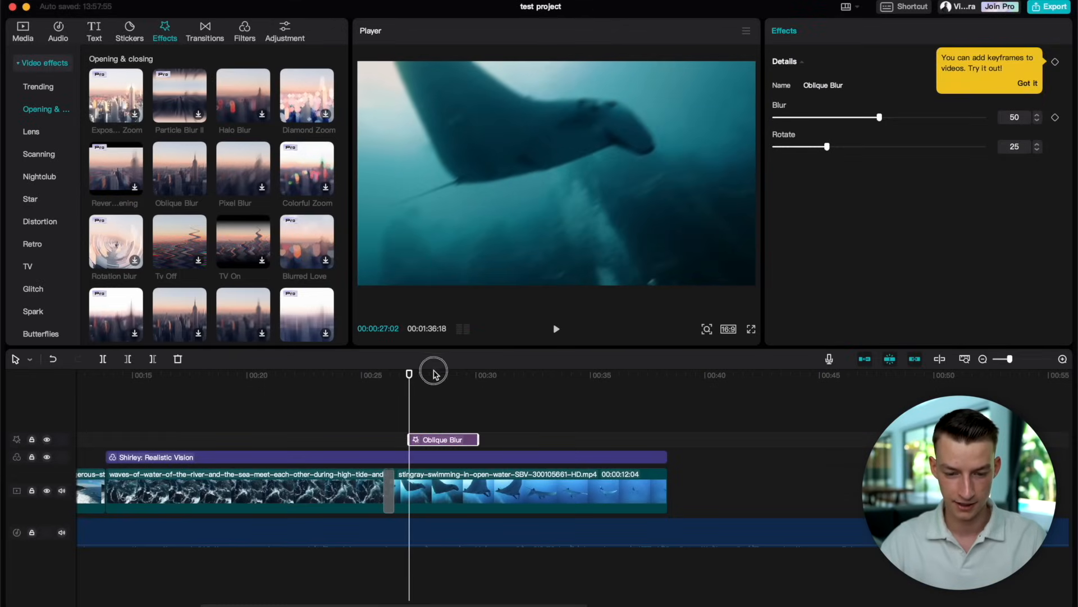
- Extend the Oblique Blur effect from the start of the stingray clip to about 00:34 and move the playhead within it
key(super+plus)
drag(531, 442, 712, 448)
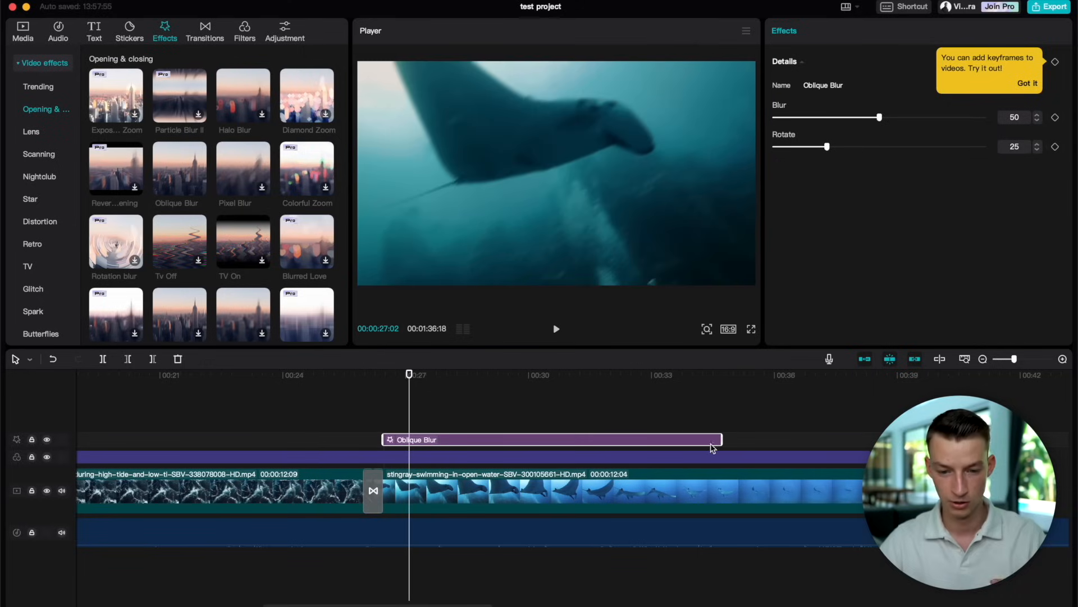
drag(409, 374, 565, 408)
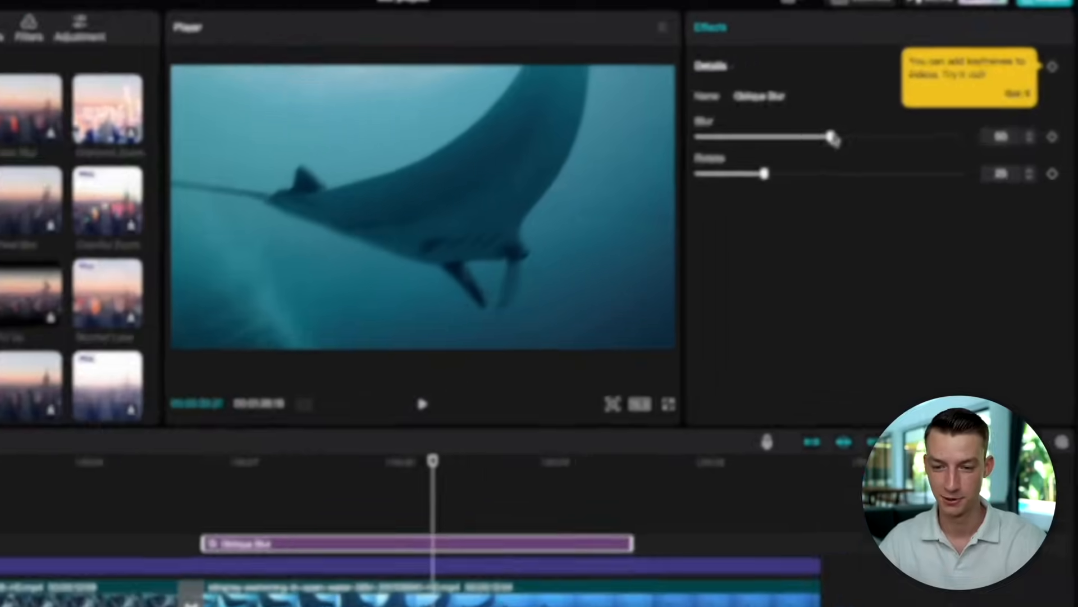
- Set the Oblique Blur effect's blur to 67 and rotation to 39, and dismiss the keyframe tip
drag(878, 118, 914, 124)
drag(841, 162, 842, 185)
mouse_move(753, 197)
mouse_down()
mouse_move(777, 198)
mouse_move(681, 195)
mouse_move(857, 197)
mouse_move(756, 199)
mouse_up()
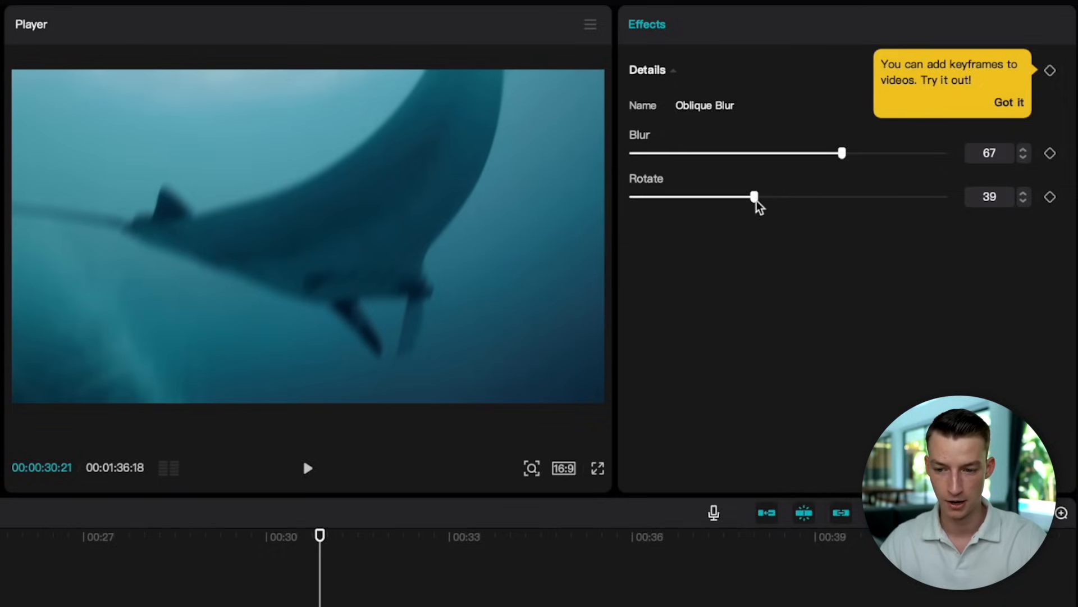
click(1011, 103)
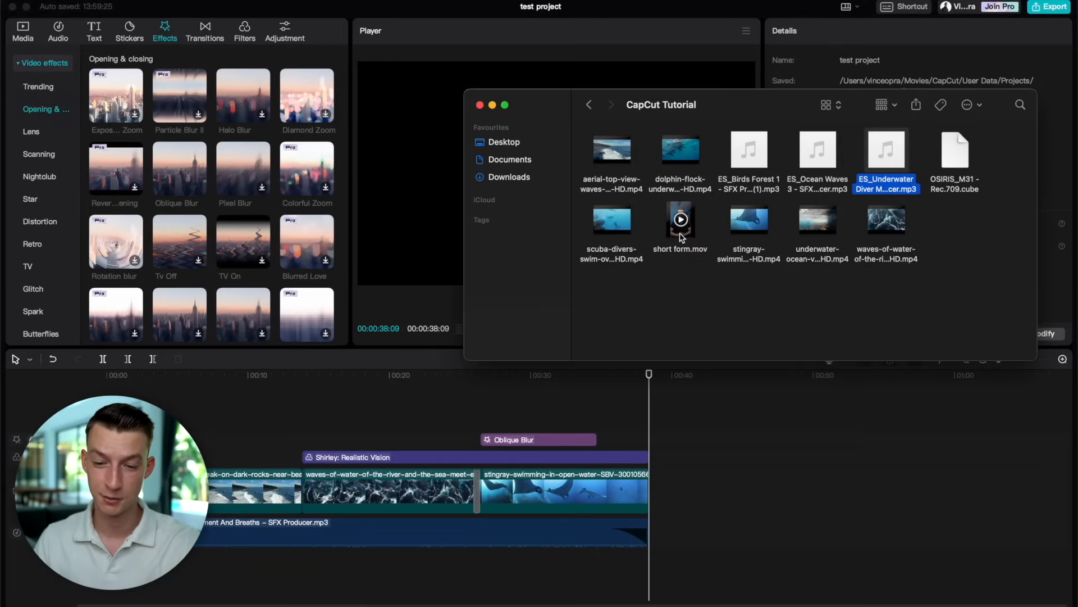
- Add short form.mov on a track above the main one, starting where the stingray clip ends, and set the project aspect ratio to 9:16
drag(681, 235, 735, 483)
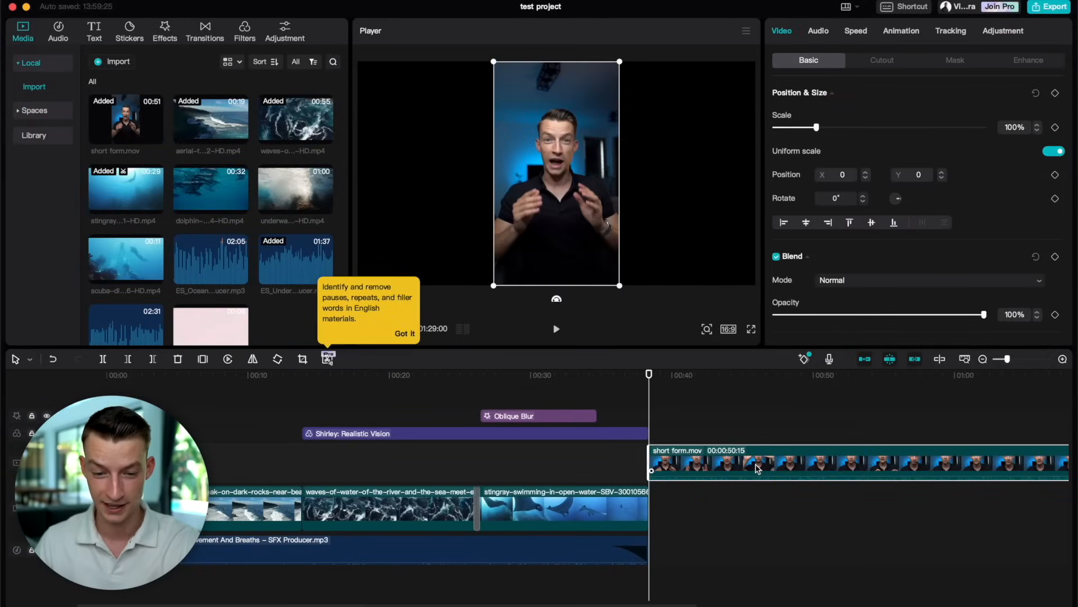
scroll(758, 467, right, 3)
click(650, 377)
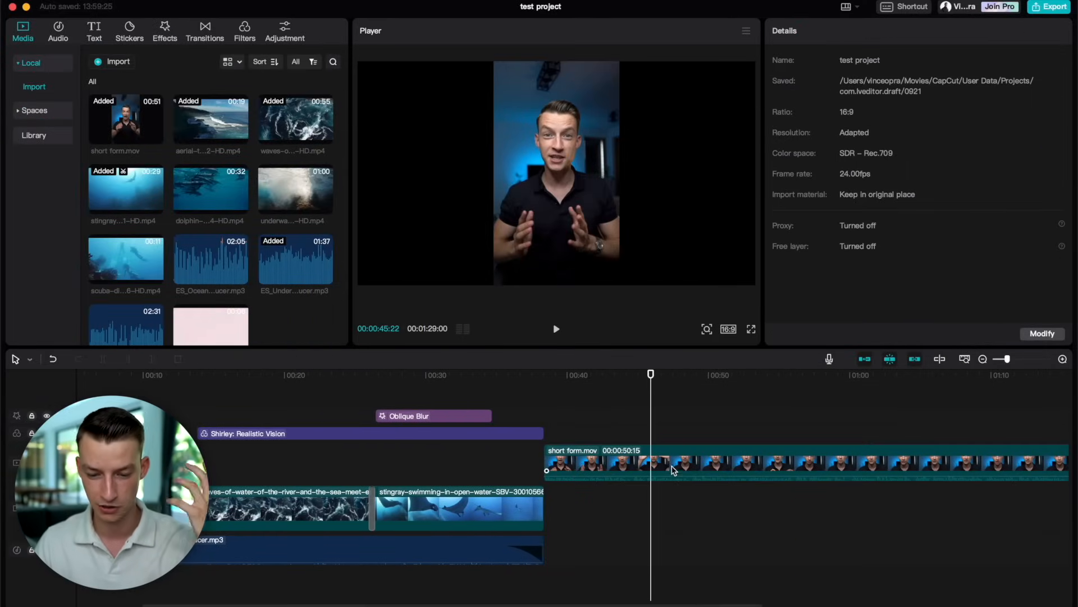
click(730, 332)
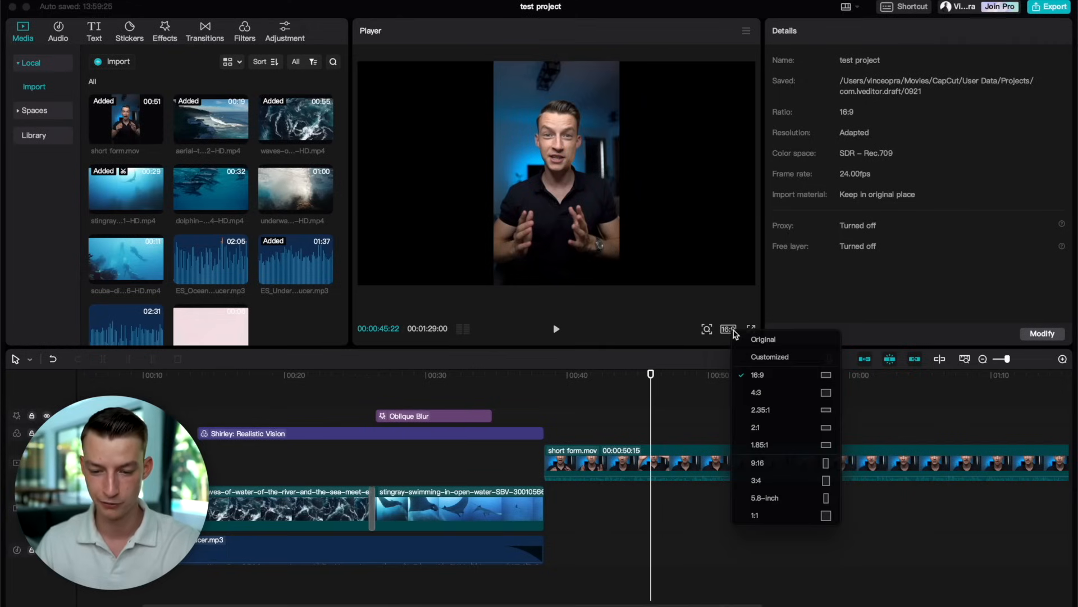
click(800, 469)
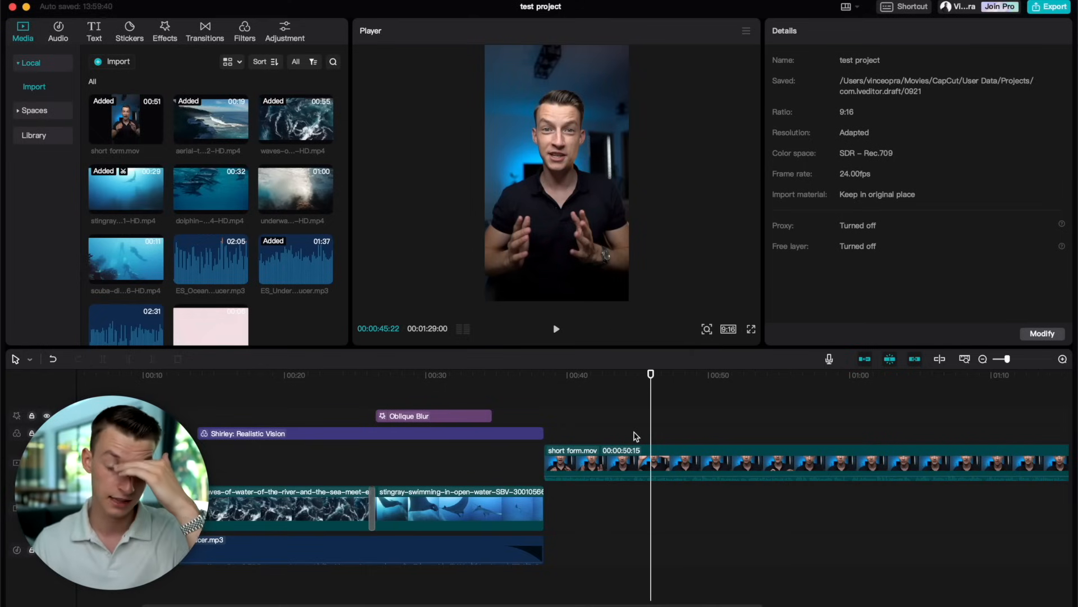
- Generate English auto captions for the short form.mov clip, without clearing current subtitles
click(689, 457)
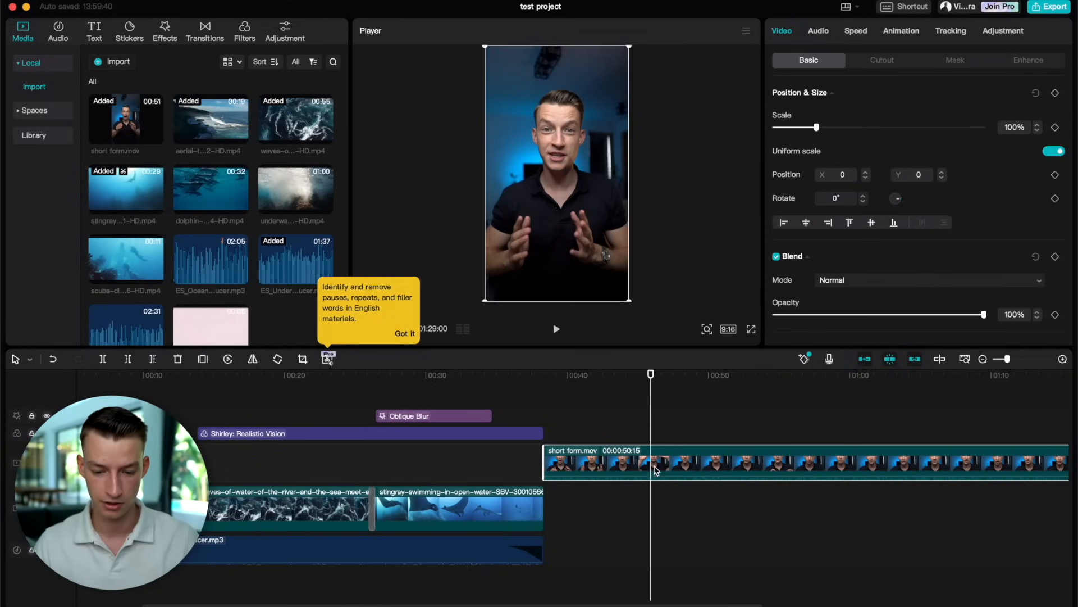
click(92, 27)
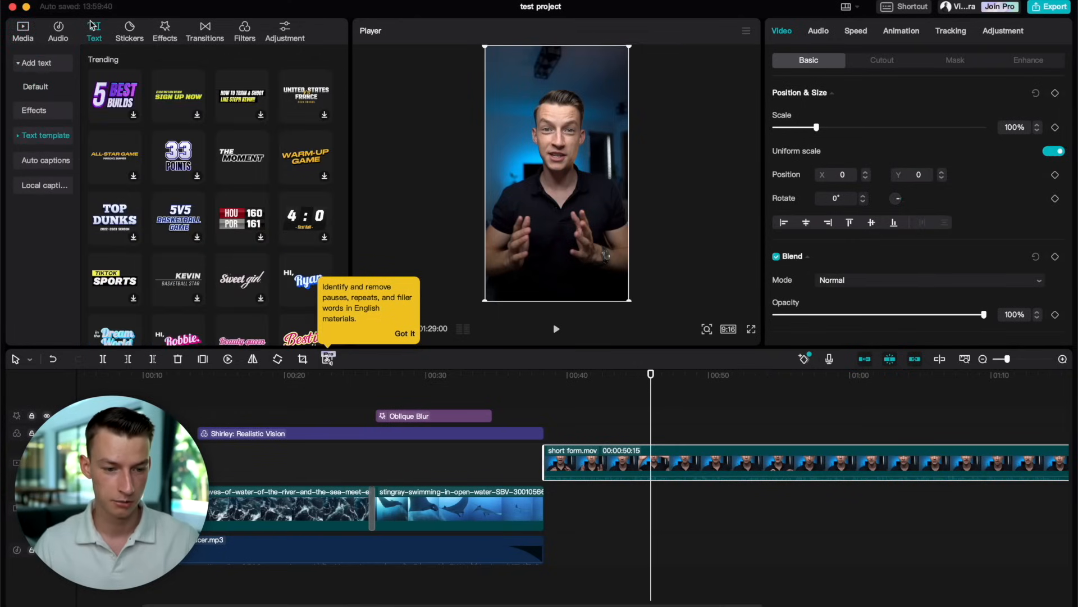
click(50, 162)
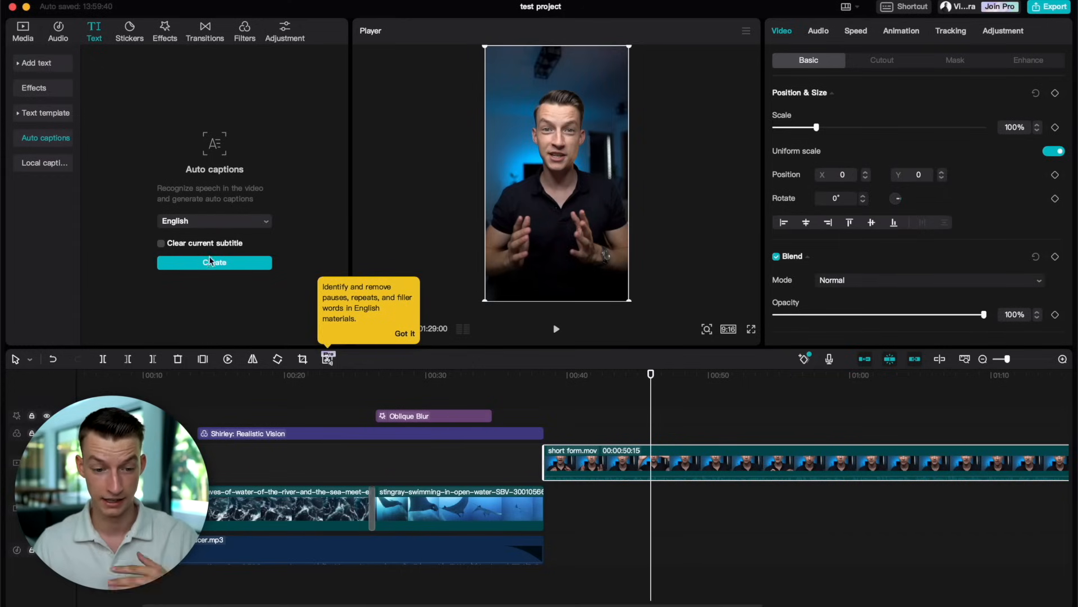
click(203, 223)
click(202, 224)
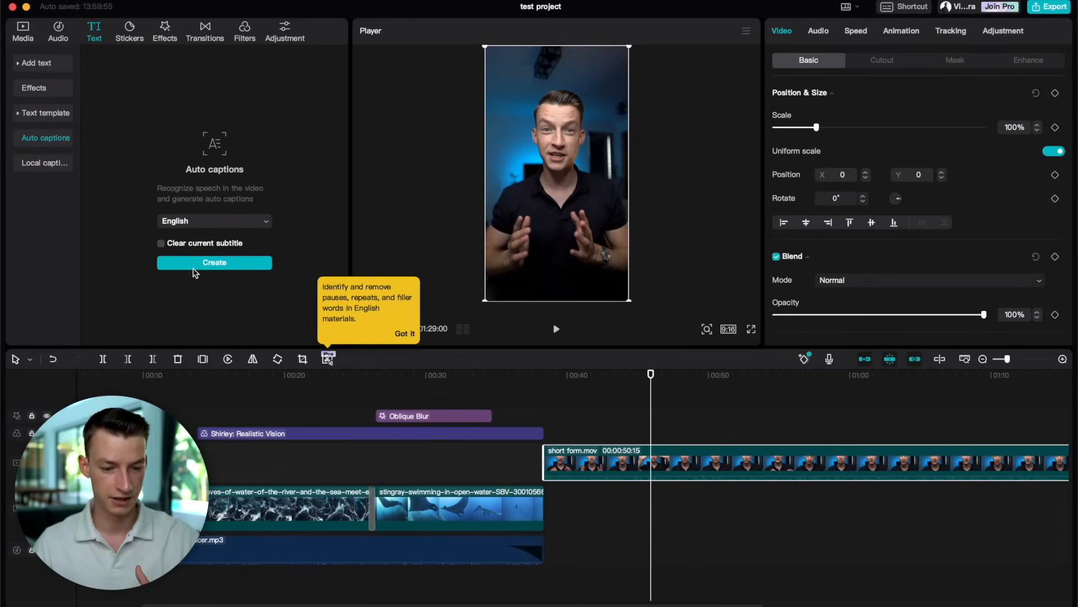
click(210, 268)
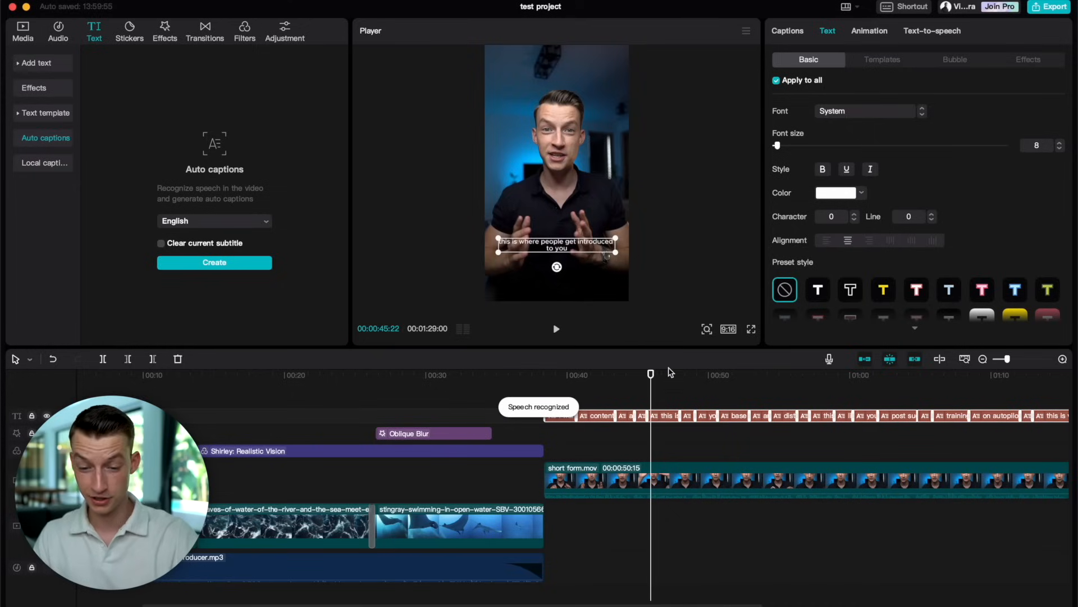
- Set the font of all captions to Onest-Black and the font size to 15
drag(651, 374, 739, 384)
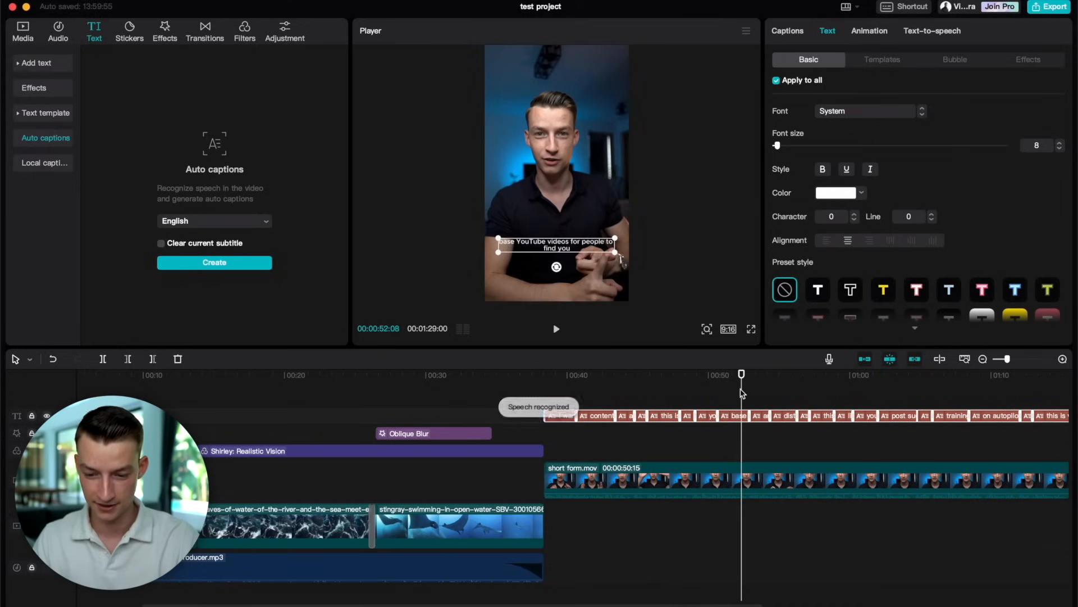
scroll(740, 394, down, 2)
drag(778, 145, 781, 149)
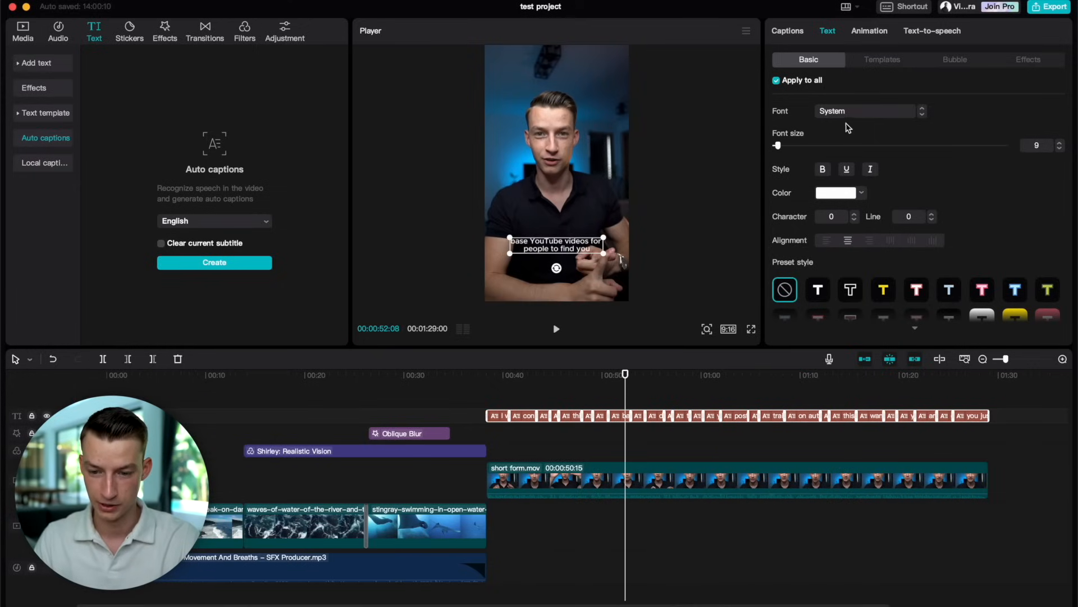
click(849, 111)
click(866, 157)
drag(777, 146, 784, 147)
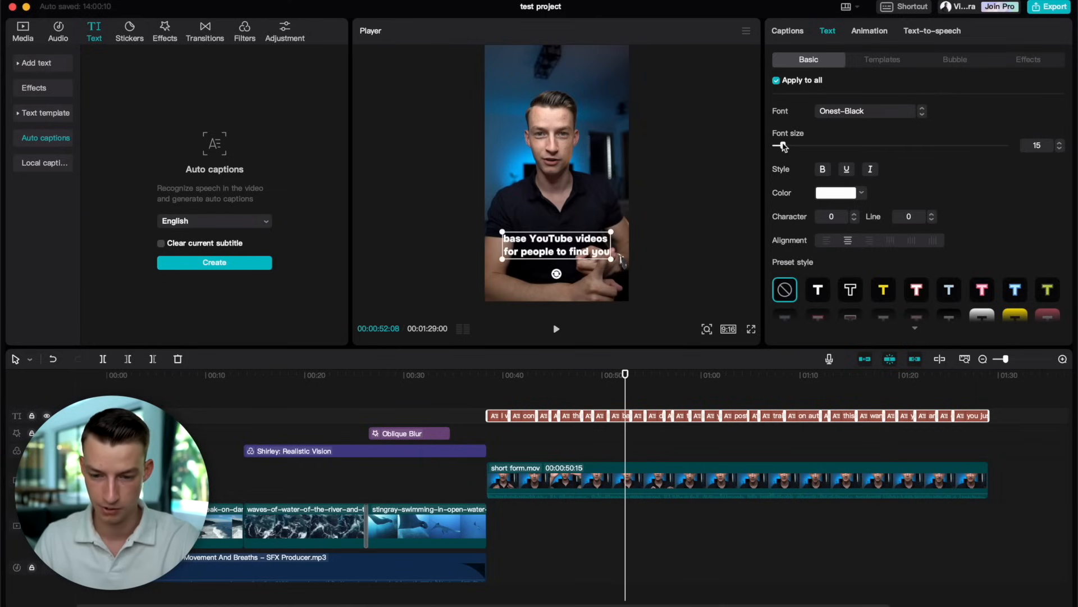
- Enable the shadow on all captions, keeping its default settings
scroll(975, 205, down, 5)
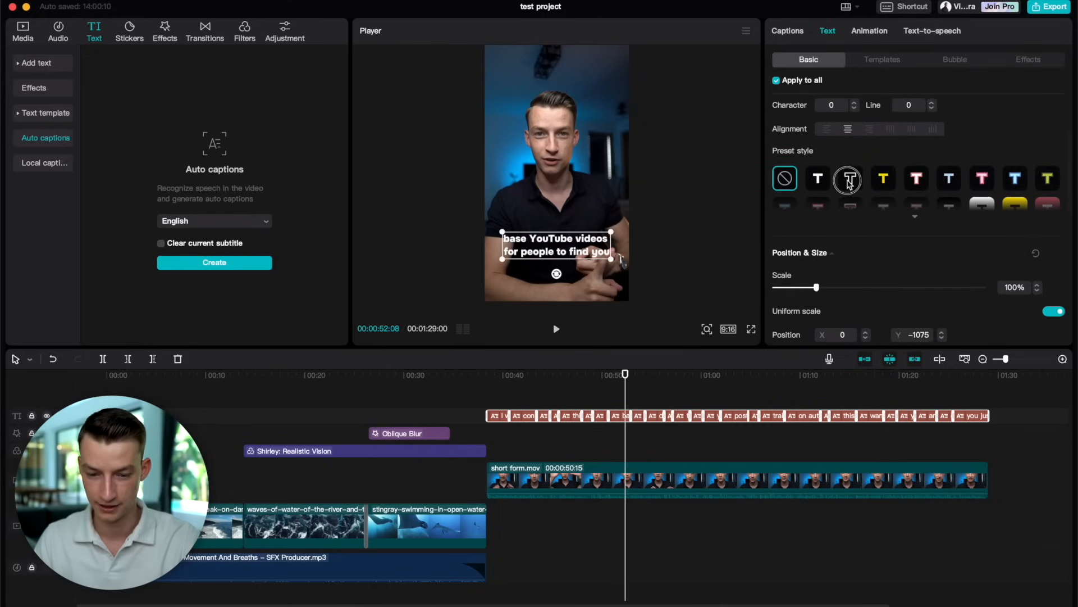
scroll(788, 181, down, 1)
scroll(788, 181, down, 5)
click(777, 178)
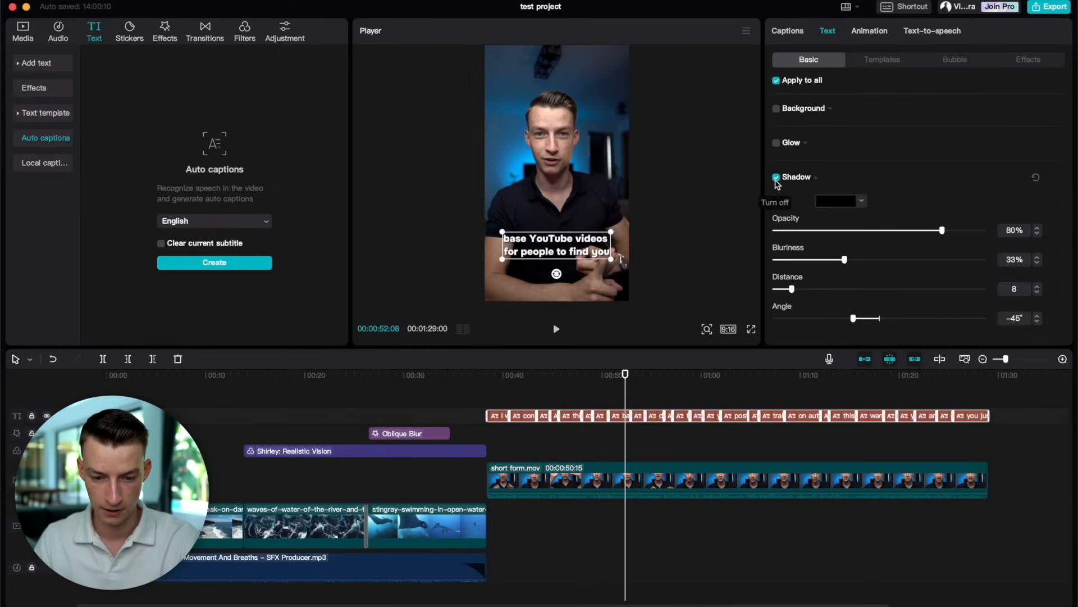
- Select the single caption at about 00:58 and review its text and style settings
drag(548, 375, 682, 419)
click(682, 417)
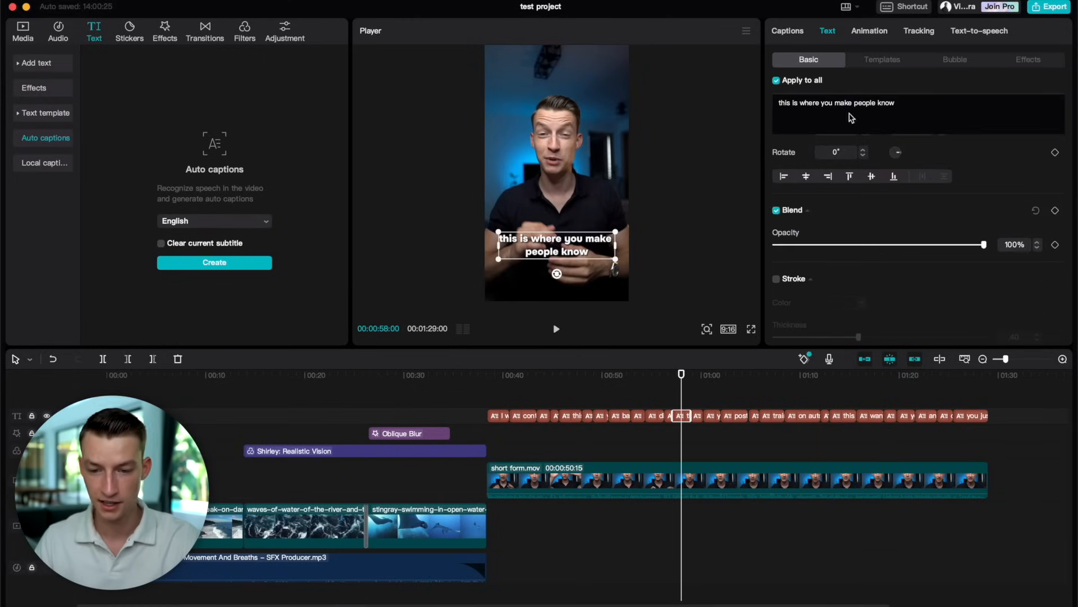
scroll(698, 428, up, 2)
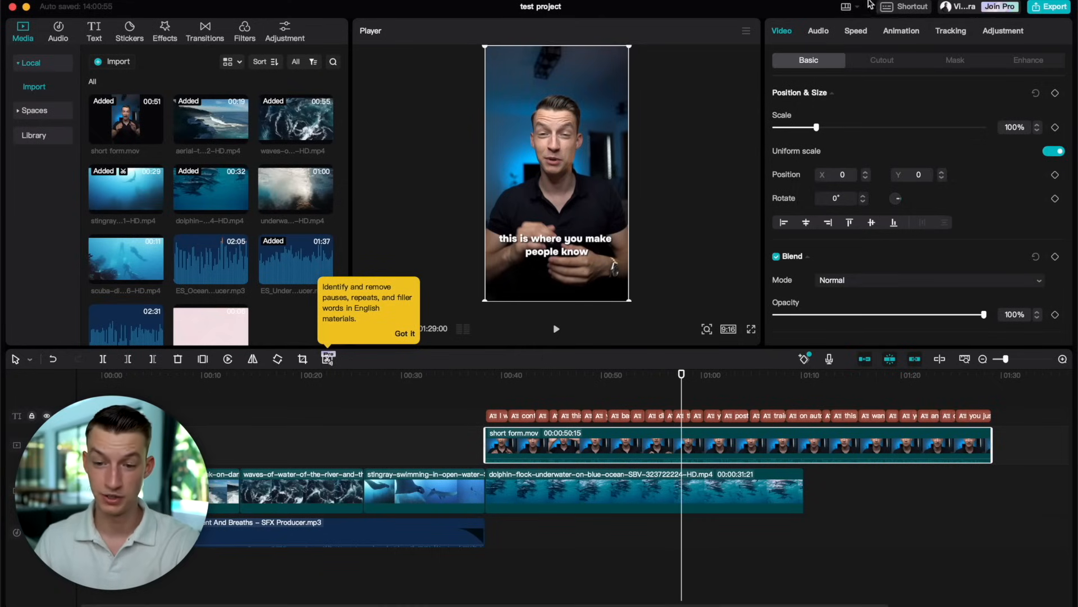
- Apply Auto cutout to the short form.mov clip to remove its background, and dismiss the filler-word tip
click(903, 66)
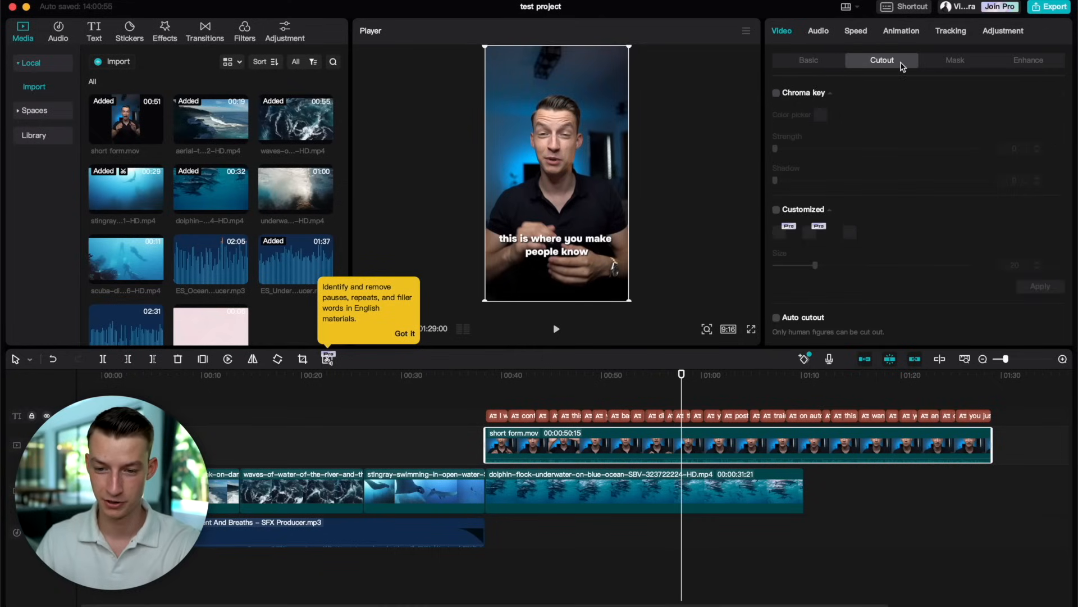
scroll(850, 204, down, 1)
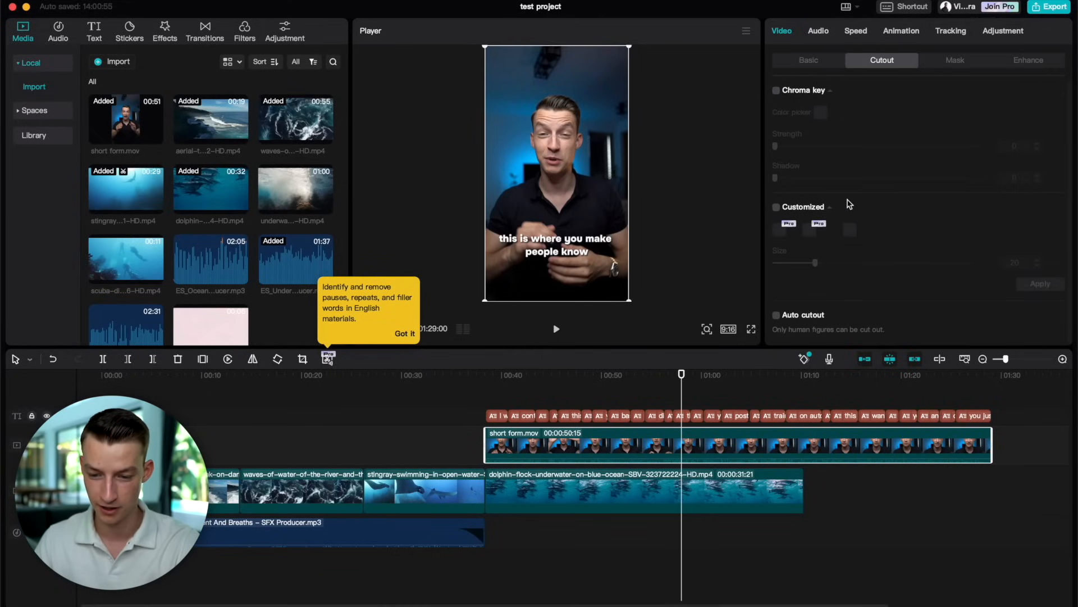
click(777, 315)
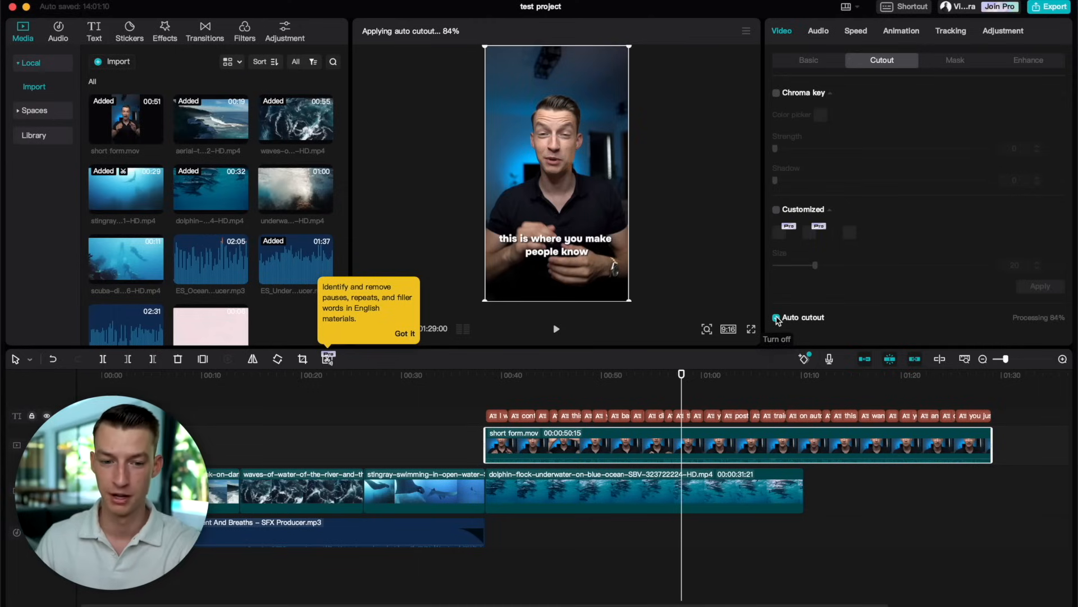
click(415, 334)
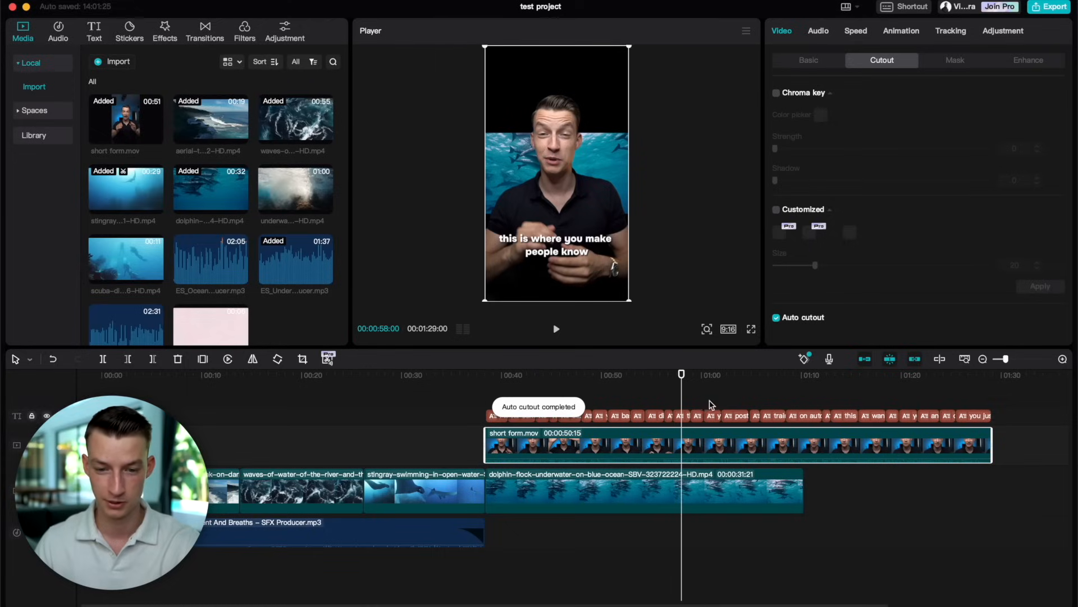
- Enlarge the dolphin clip to fill the vertical frame behind the speaker, and play back a few seconds of the result
click(704, 500)
drag(630, 134, 747, 33)
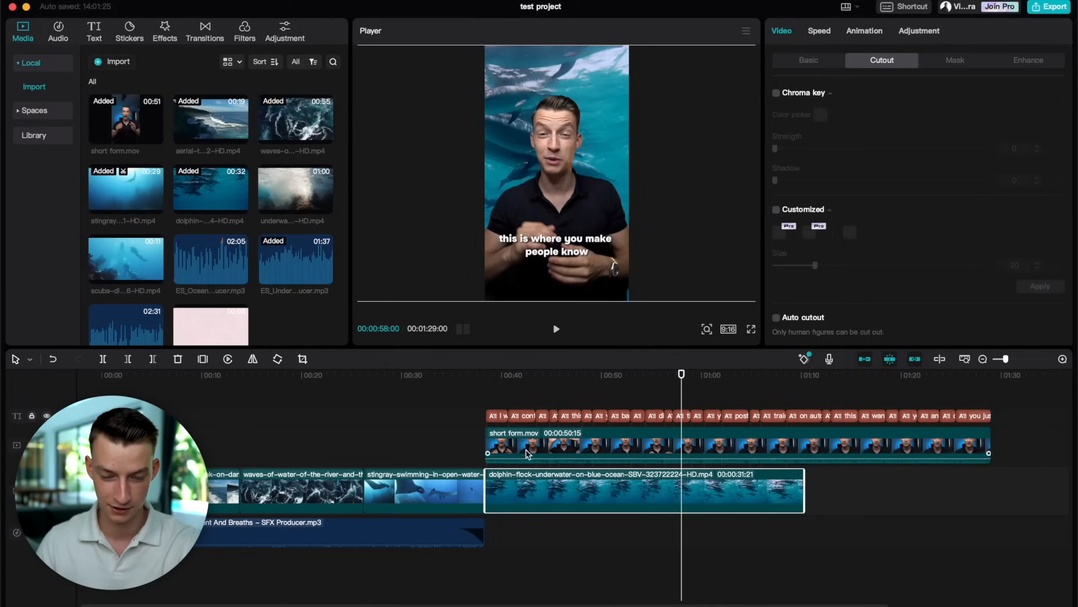
click(573, 386)
key(space)
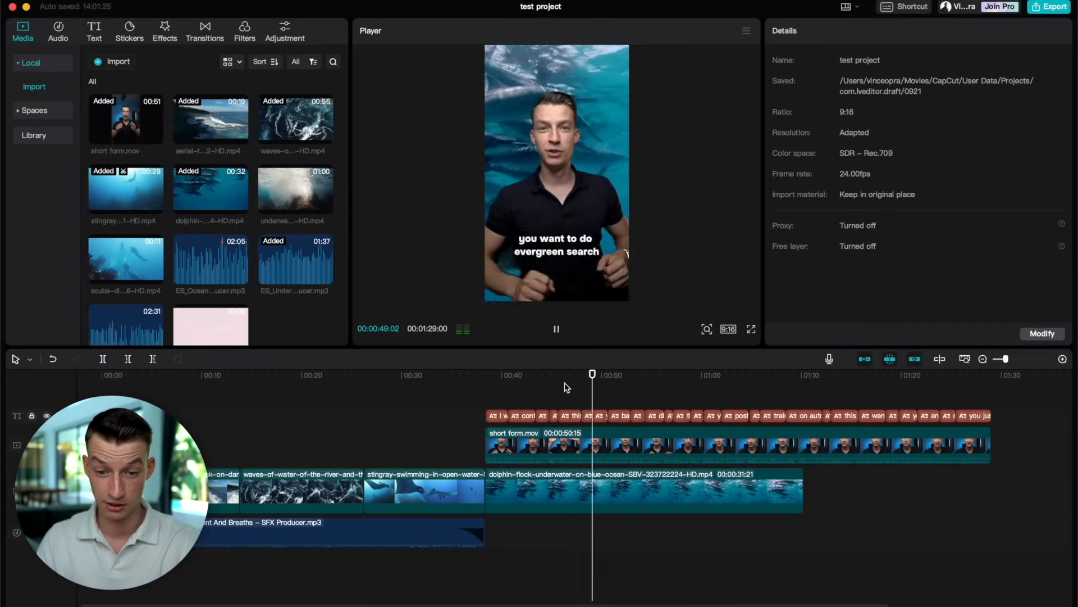
key(space)
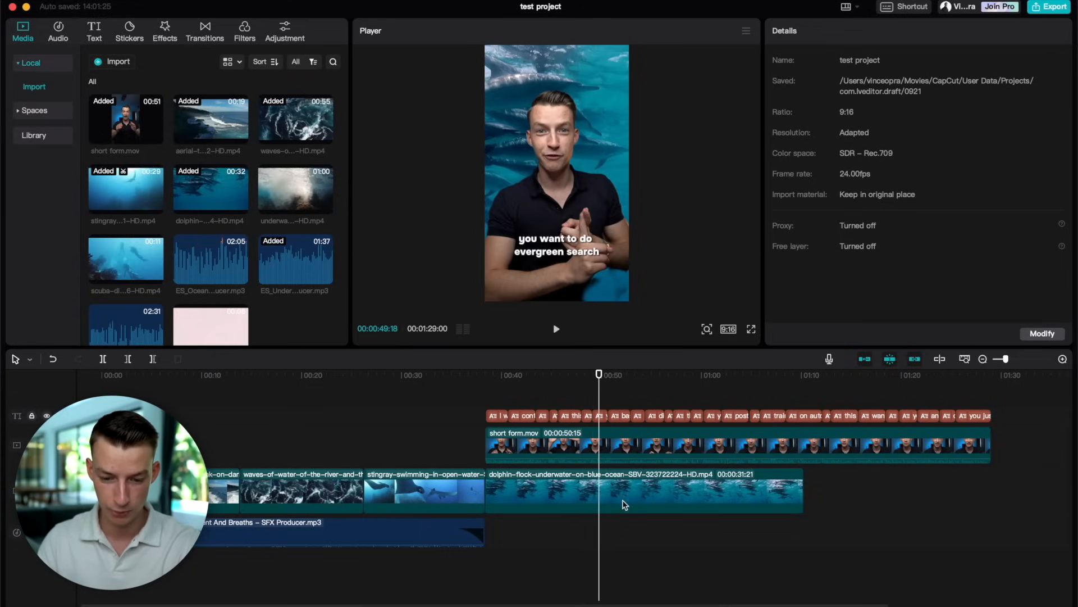
- Enlarge the short form.mov cutout slightly past the frame's width, and open the clip's tracking settings at about 00:53
click(624, 447)
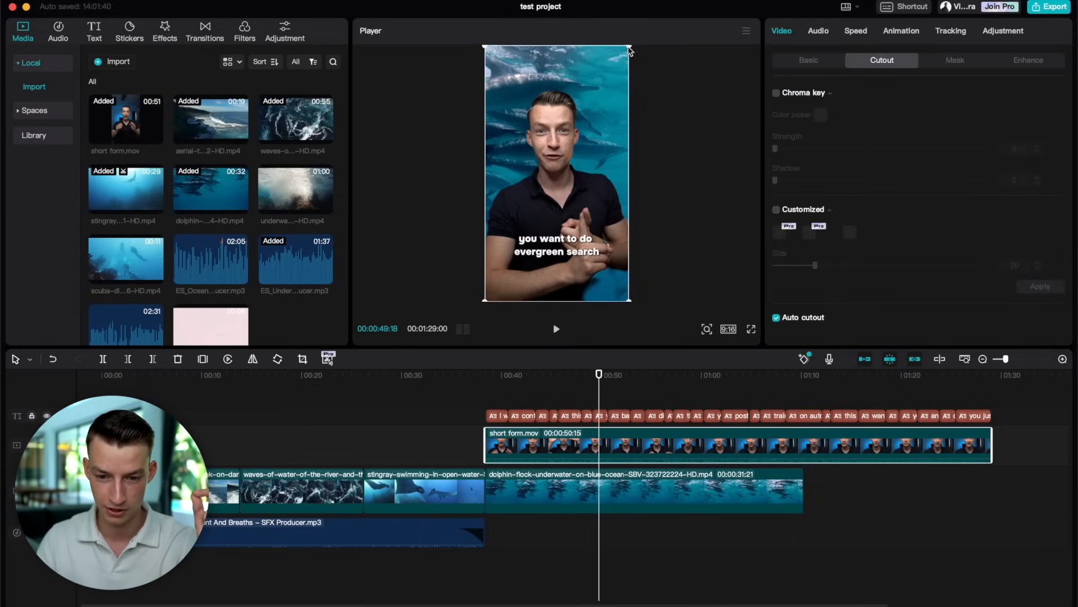
drag(630, 48, 676, 25)
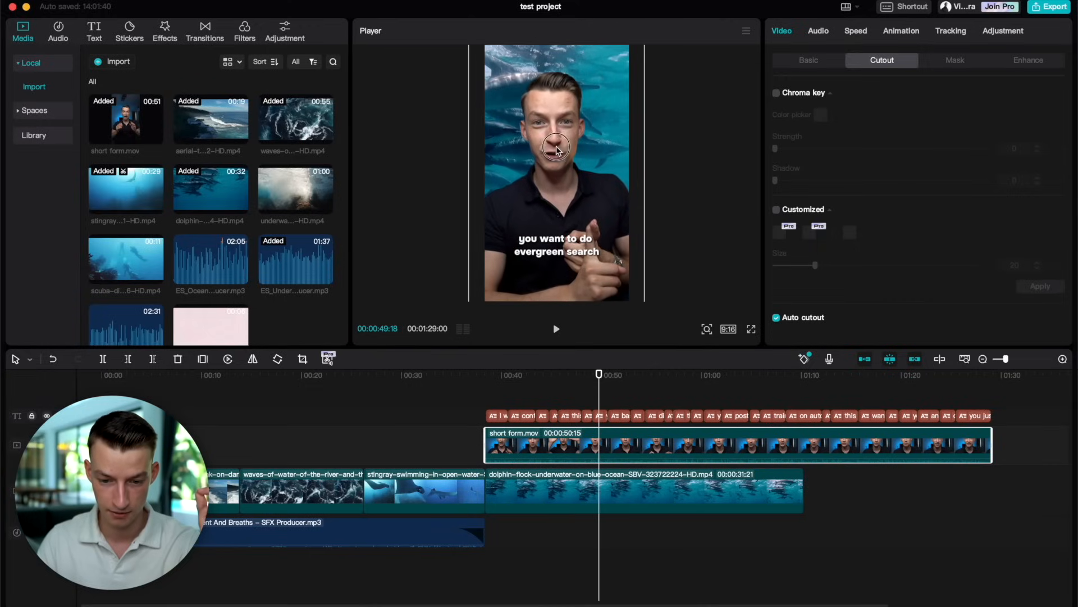
drag(599, 377, 634, 375)
click(951, 31)
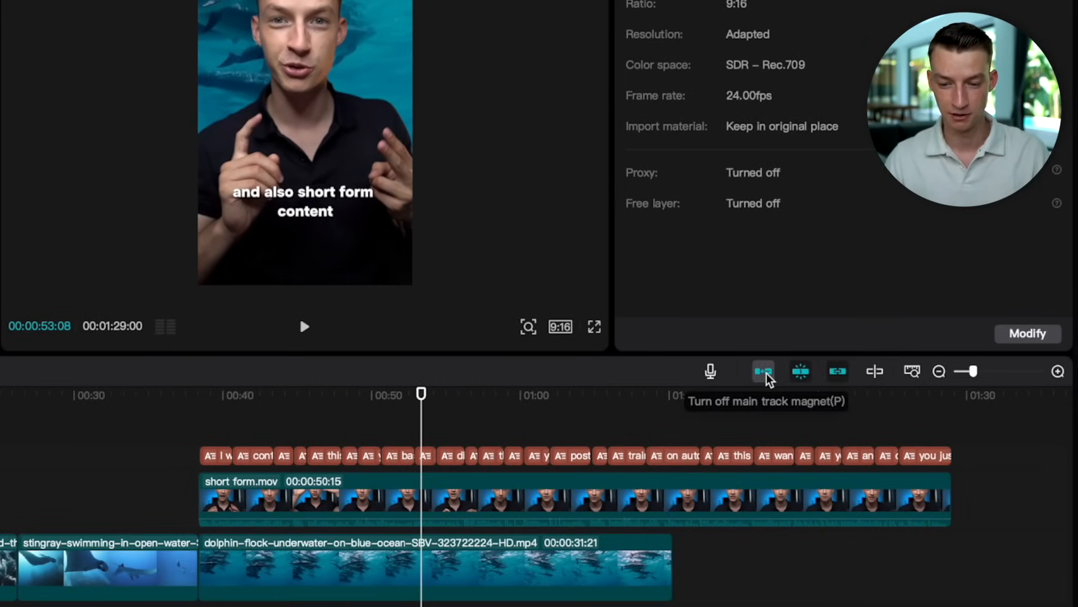
- Try deleting the waves clip with the main track magnet off and again with it on, undoing each deletion
click(767, 373)
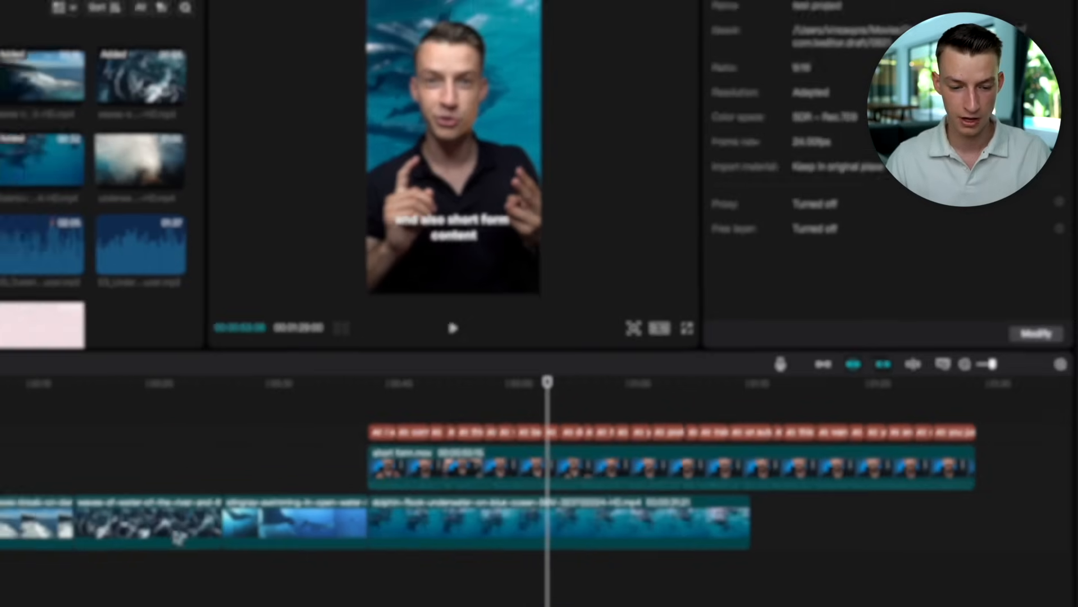
click(326, 497)
key(Delete)
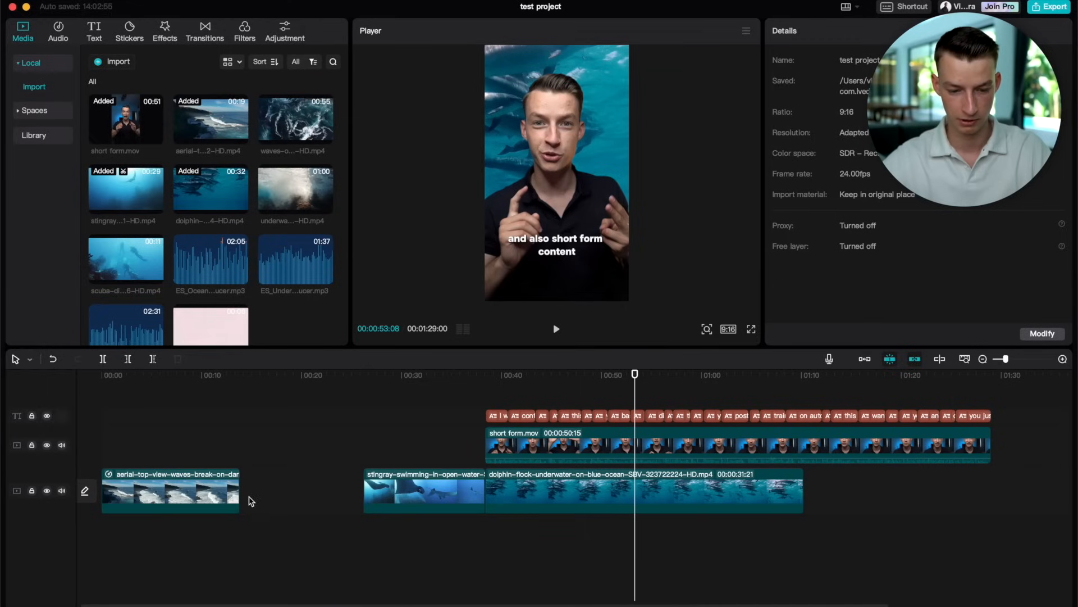
key(super+z)
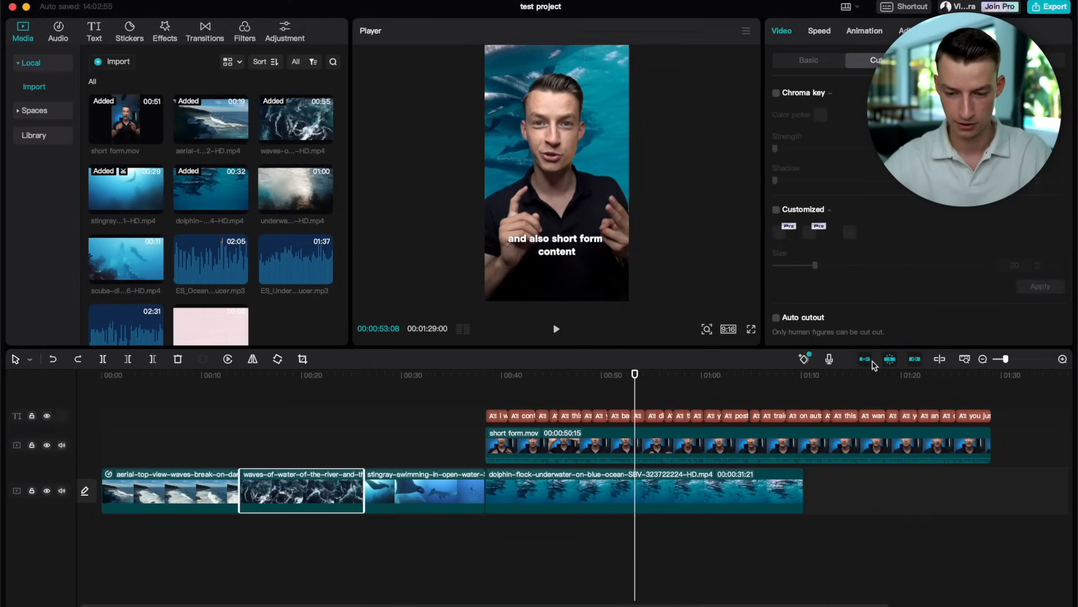
key(Delete)
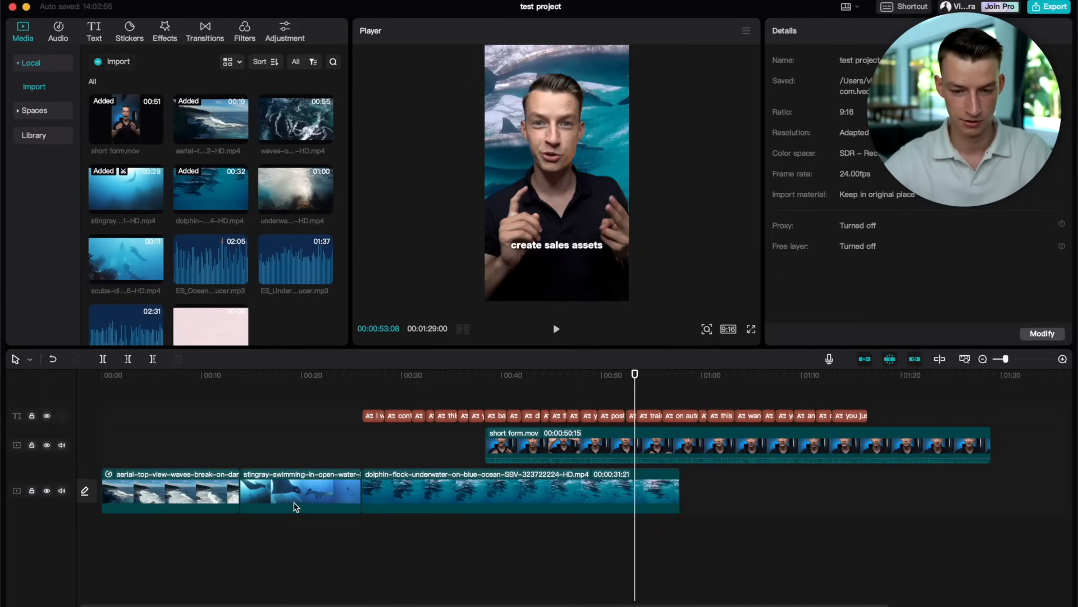
key(super+z)
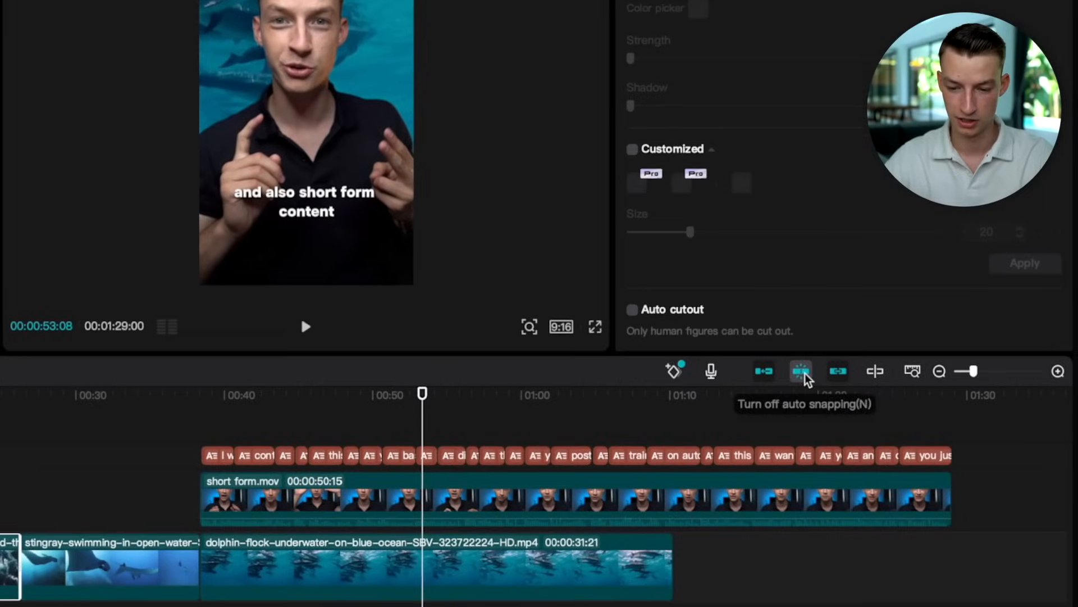
- Turn off auto snapping and move the stingray clip onto the track above, starting at about 00:16
click(891, 360)
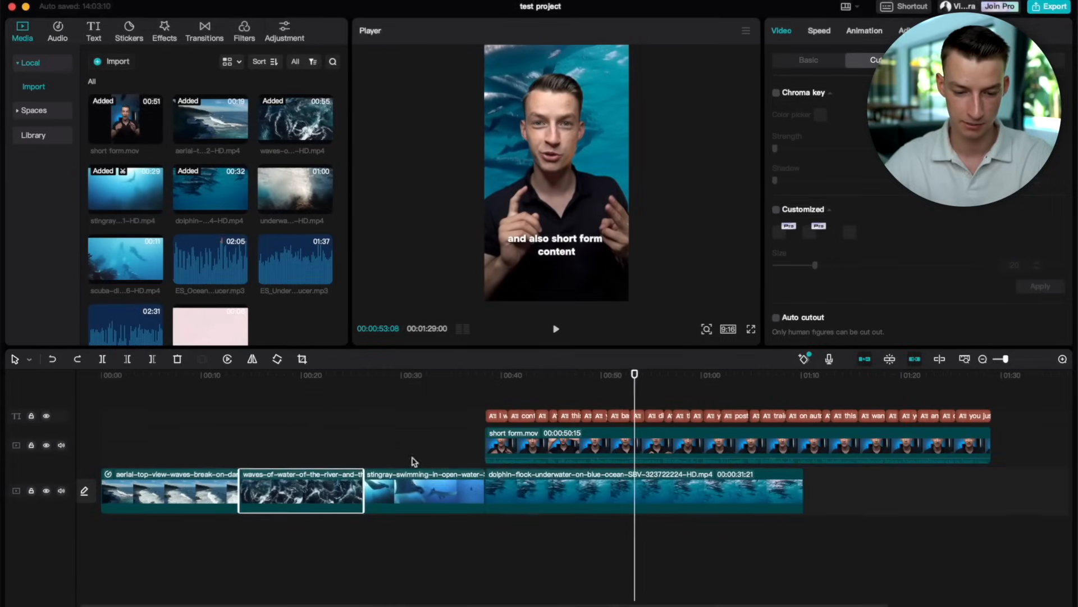
drag(88, 559, 76, 521)
drag(403, 461, 250, 445)
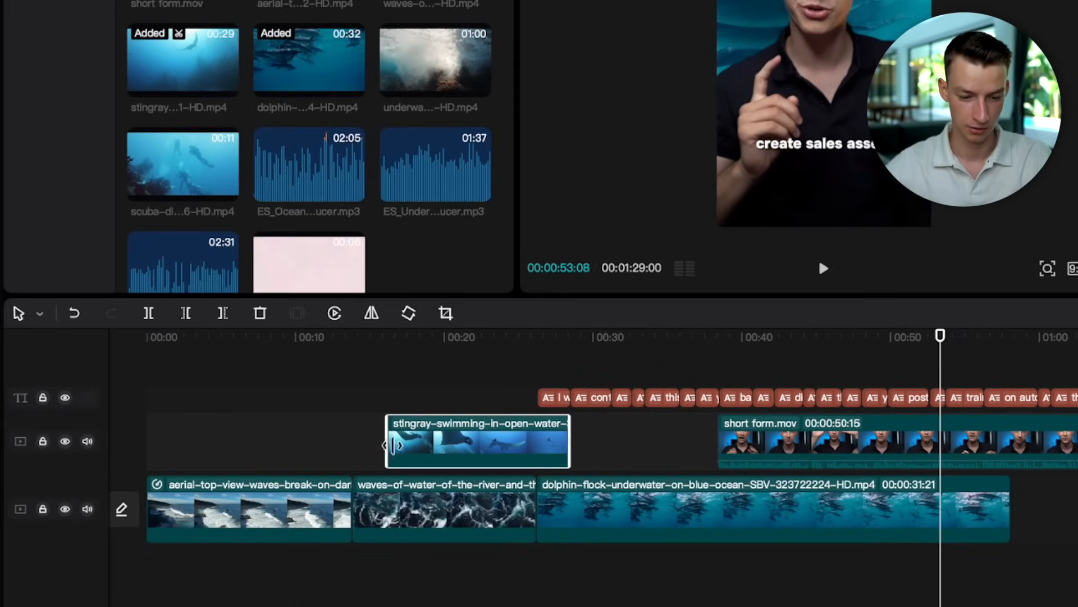
- Shift the stingray clip freely along the upper track, turn auto snapping back on, and snap the clip's end to a caption edge
drag(452, 438, 417, 440)
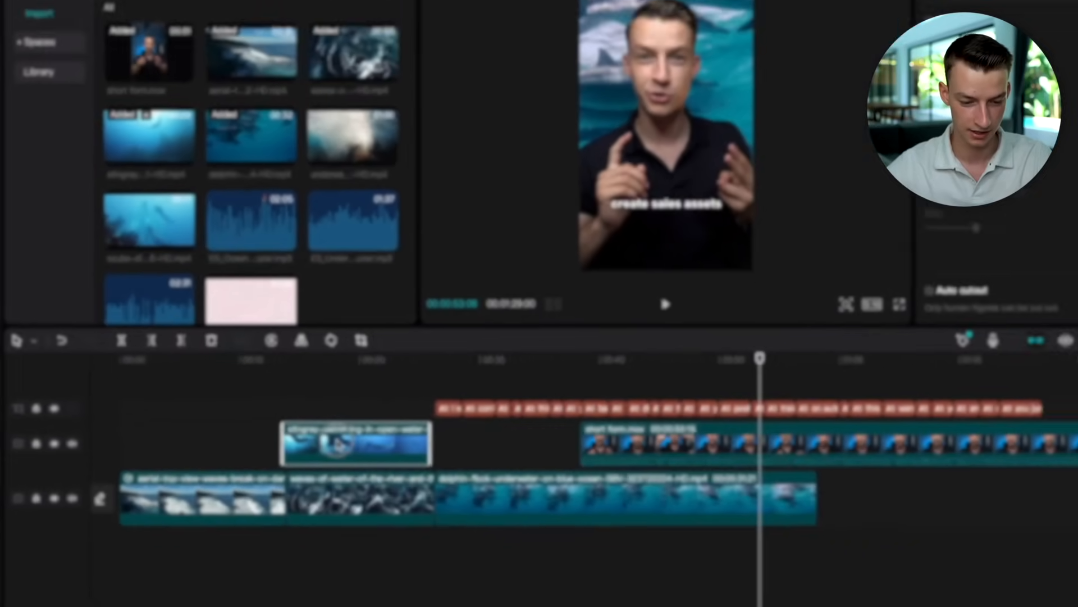
drag(337, 443, 344, 444)
click(1066, 344)
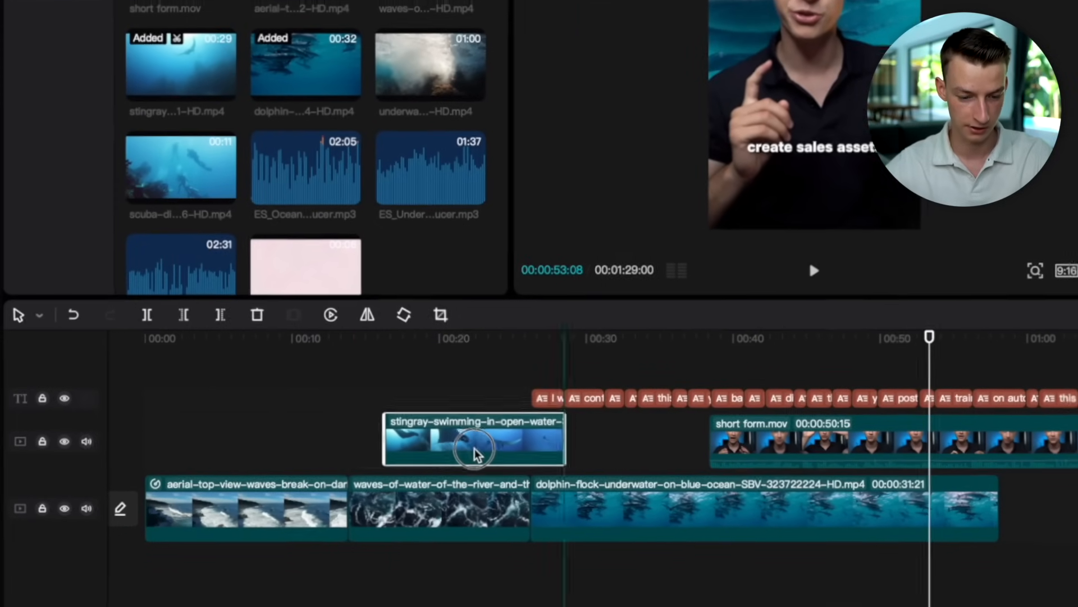
click(299, 453)
mouse_move(440, 452)
mouse_down()
mouse_move(453, 452)
mouse_move(440, 449)
mouse_up()
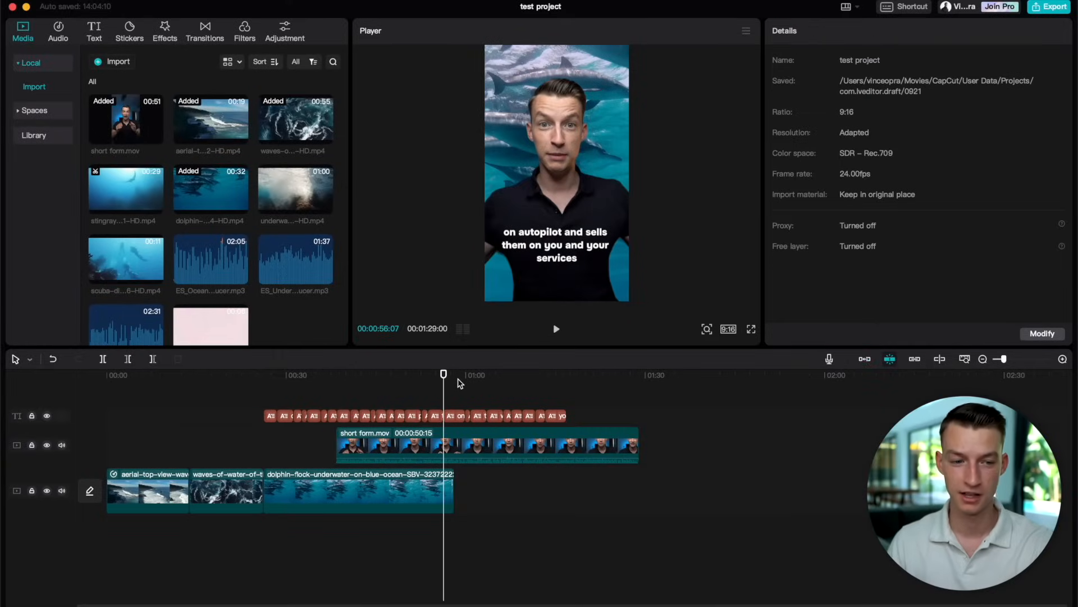
- Open the export settings and set the bit rate to Higher, the format to mp4 and the frame rate to 24fps
click(1048, 8)
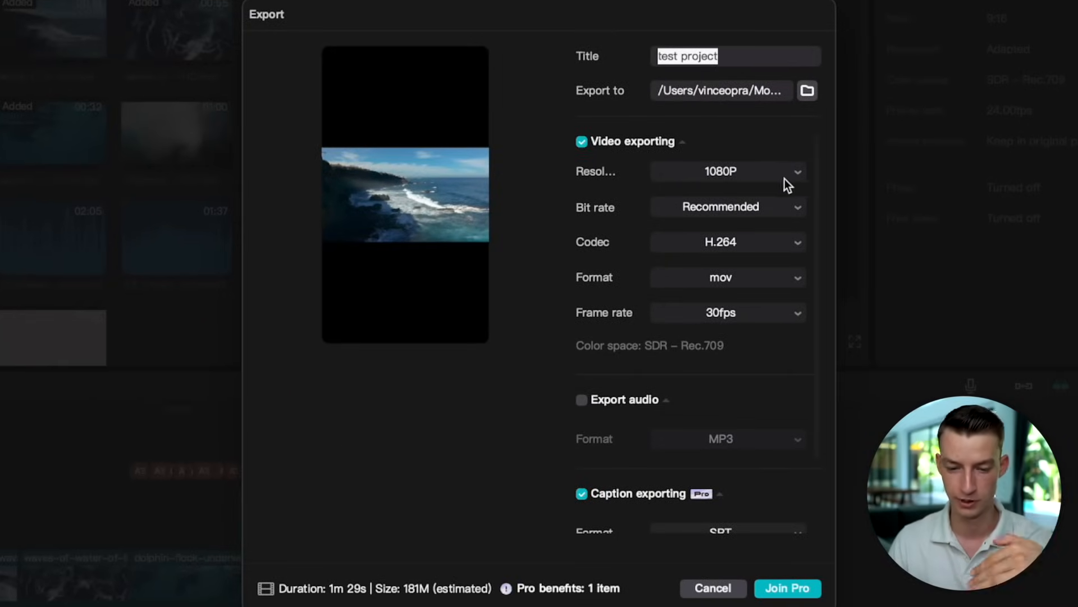
click(761, 220)
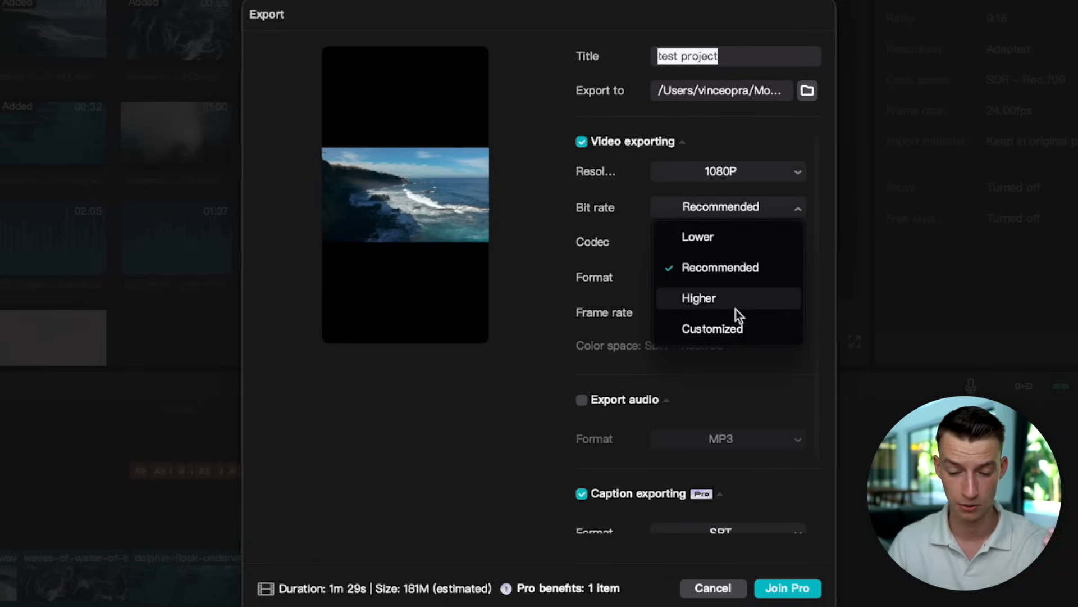
click(758, 308)
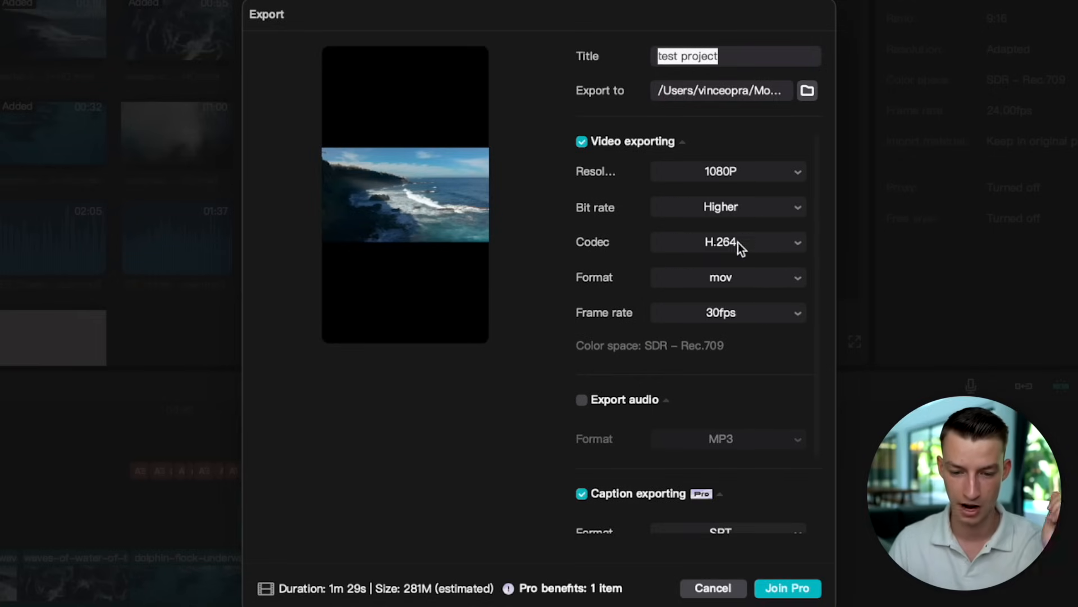
click(693, 279)
click(730, 336)
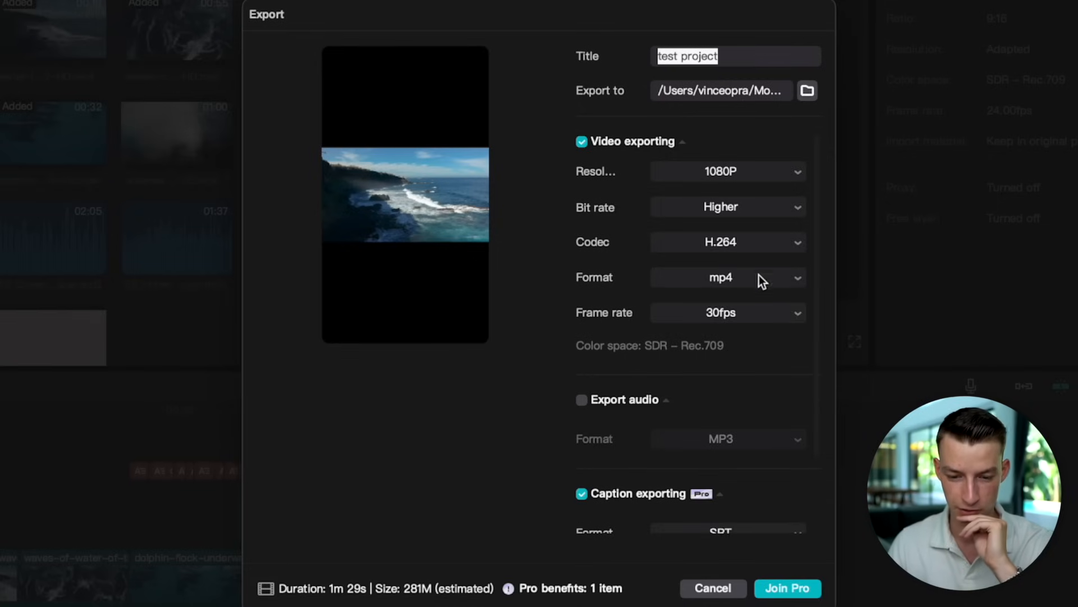
click(760, 317)
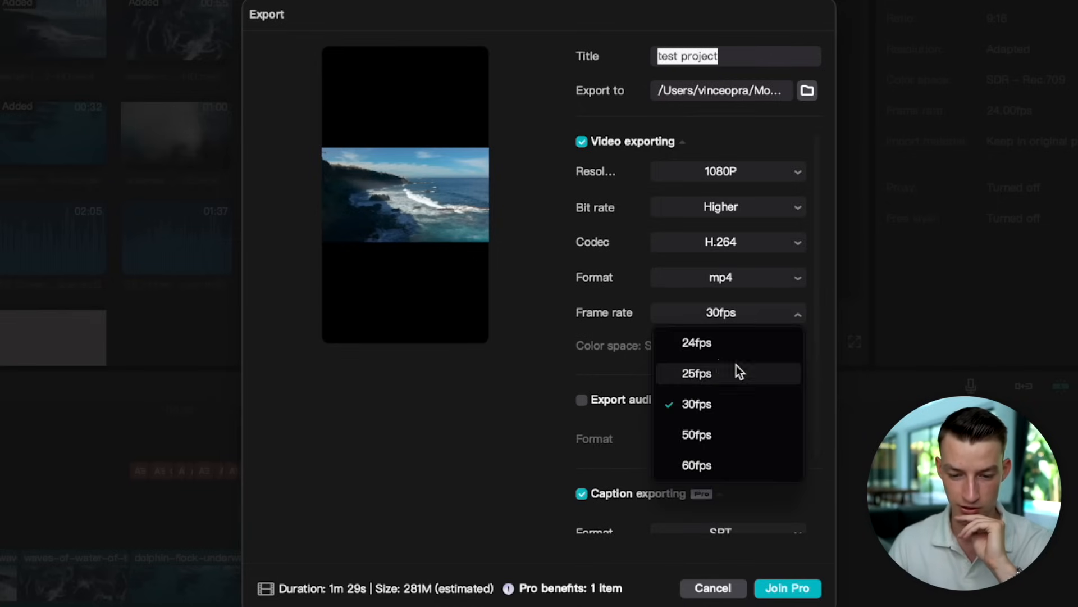
click(763, 345)
- Keep separate audio export off, disable caption exporting, and start exporting the test project video
scroll(603, 406, down, 1)
click(583, 386)
click(583, 387)
scroll(635, 429, down, 3)
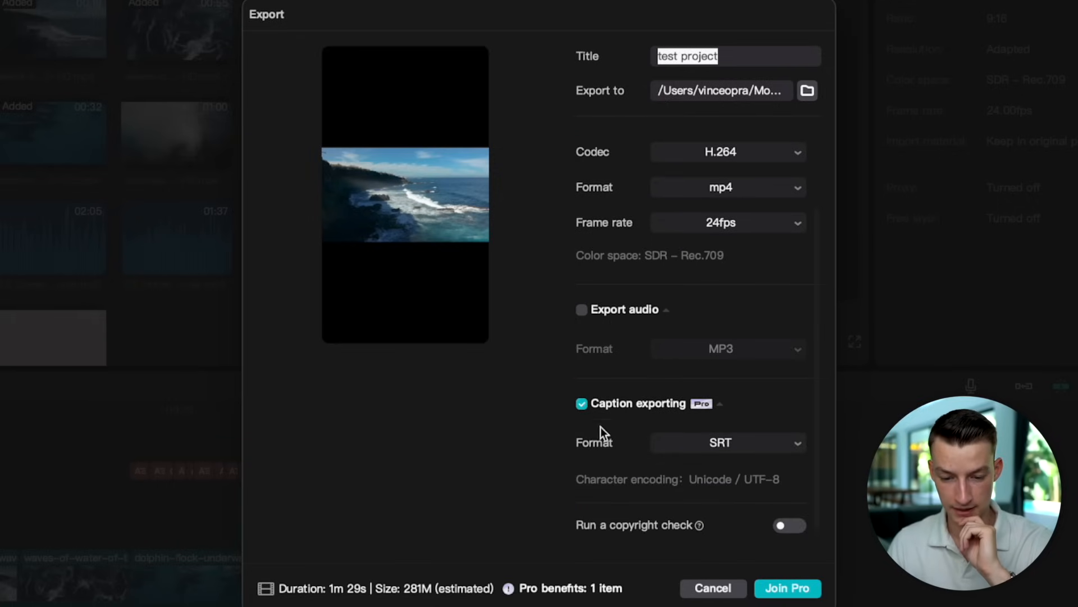
click(581, 405)
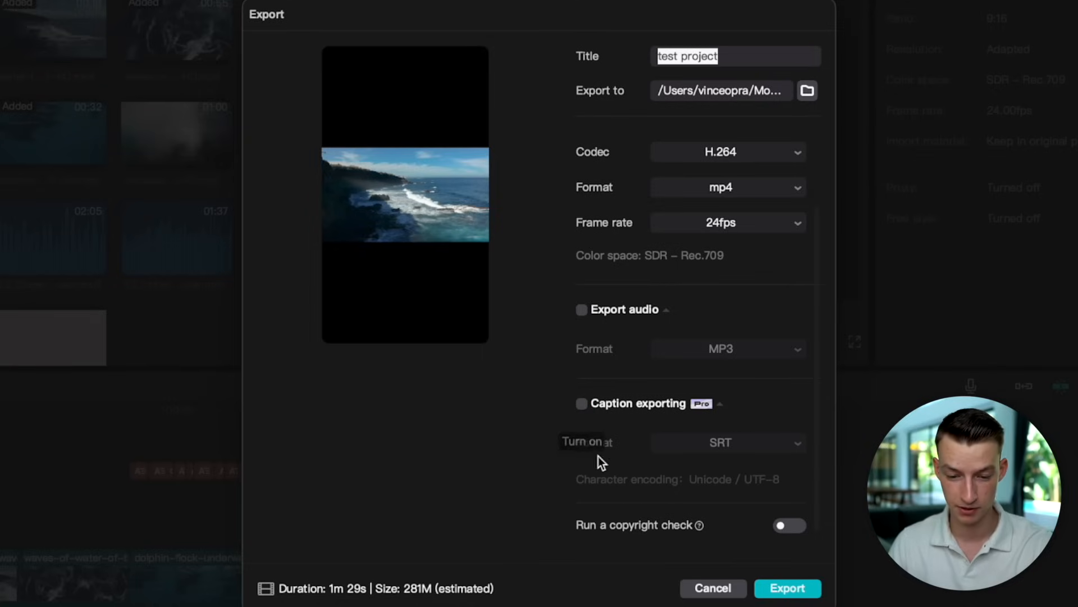
click(789, 588)
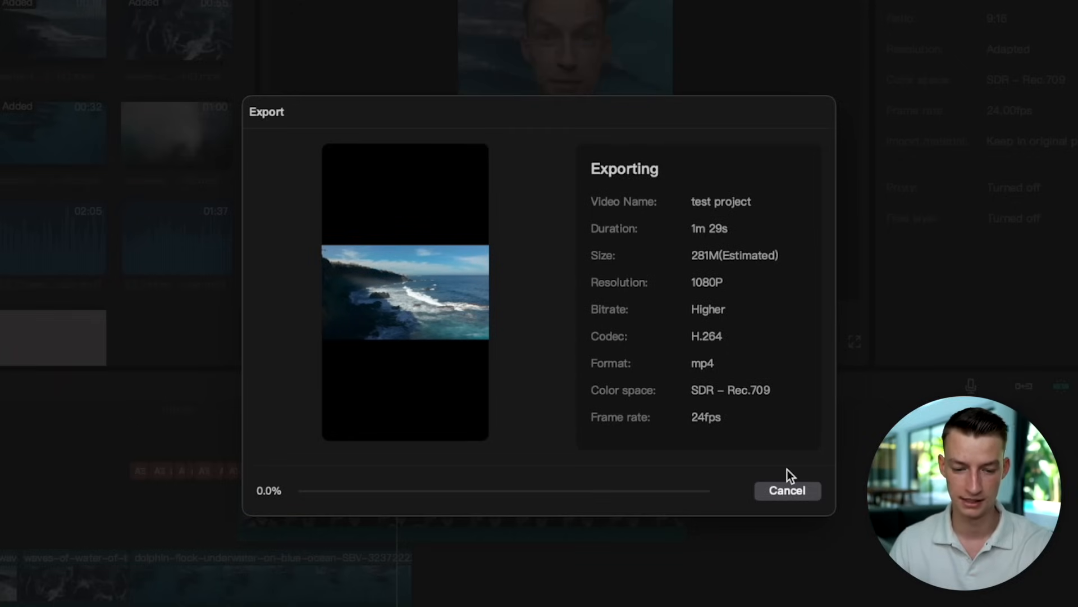